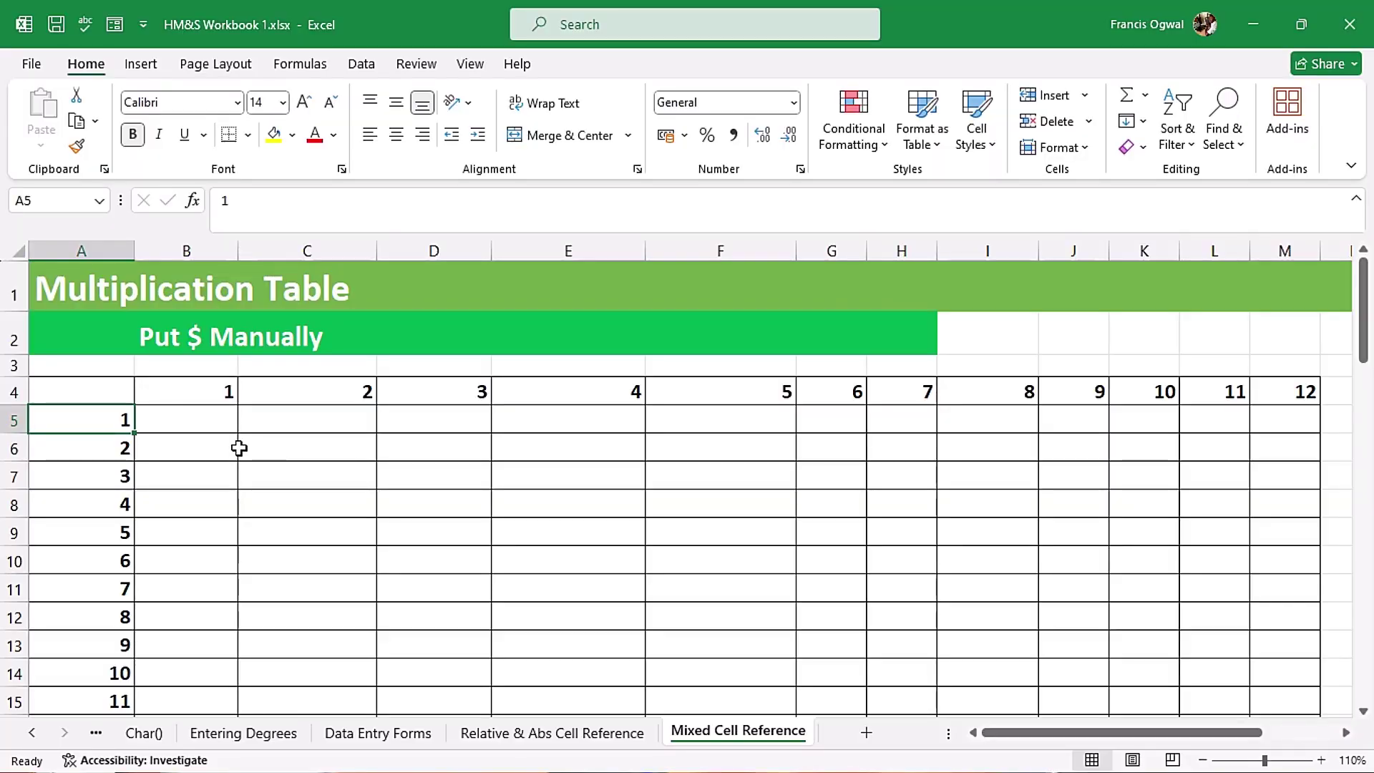
Examine the empty multiplication table's row 4 and column A headers and the cells where matching numbers intersect
click(14, 392)
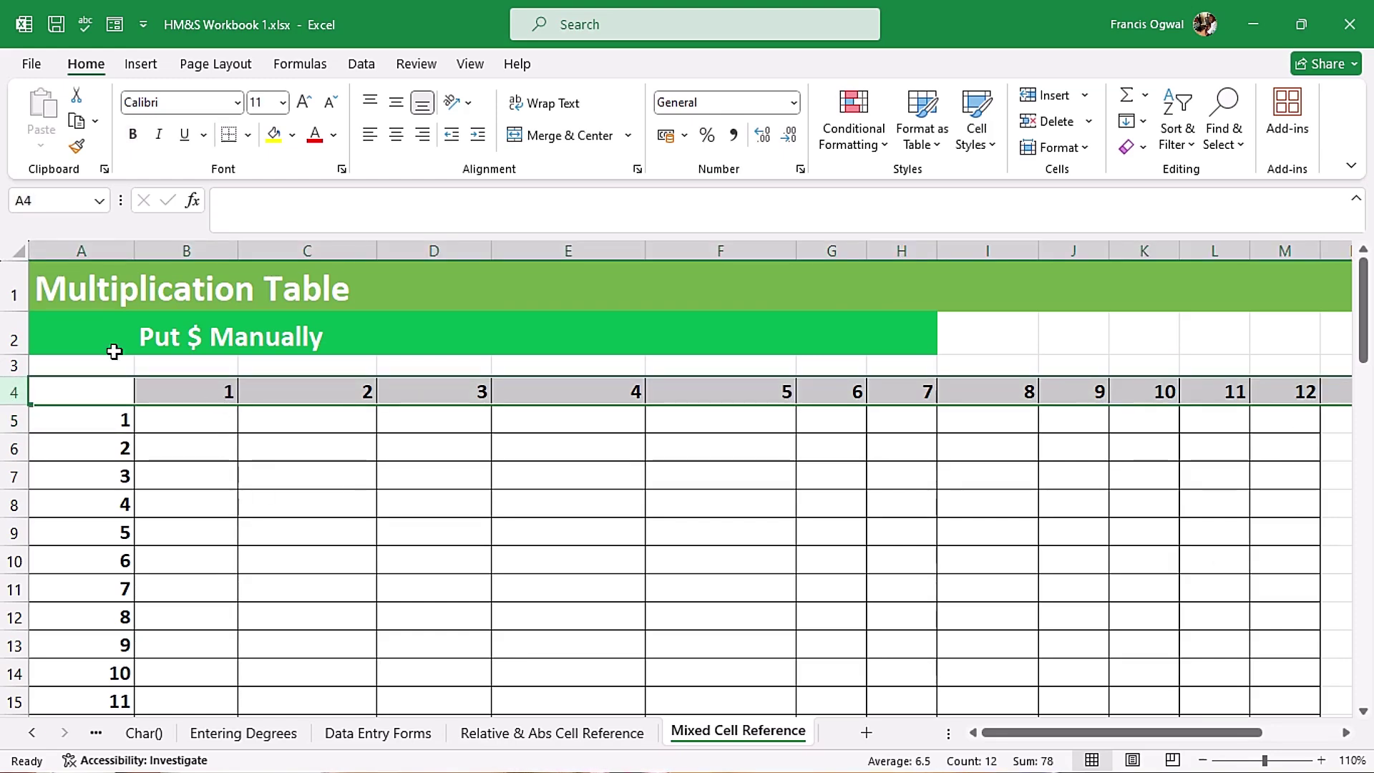
click(94, 249)
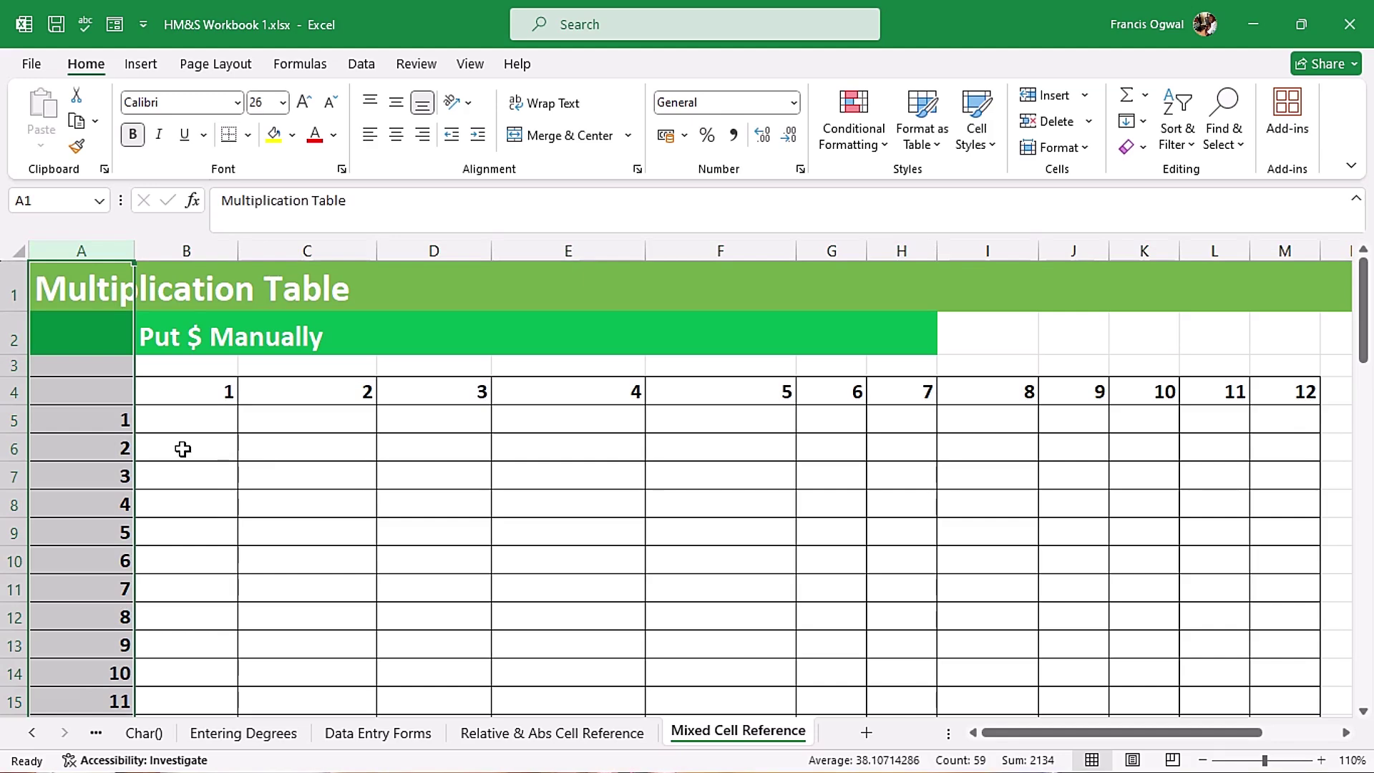
click(100, 424)
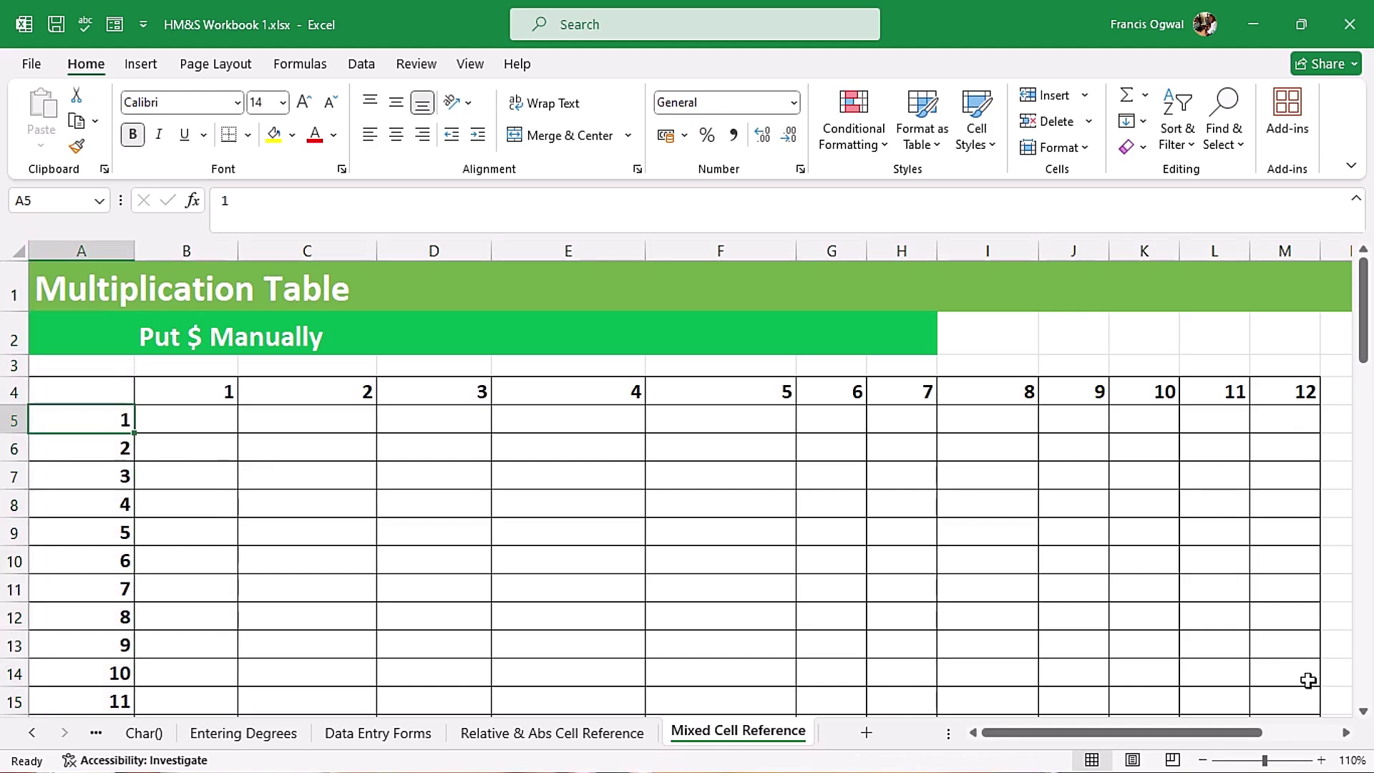
click(1362, 710)
click(118, 679)
scroll(1319, 635, up, 1)
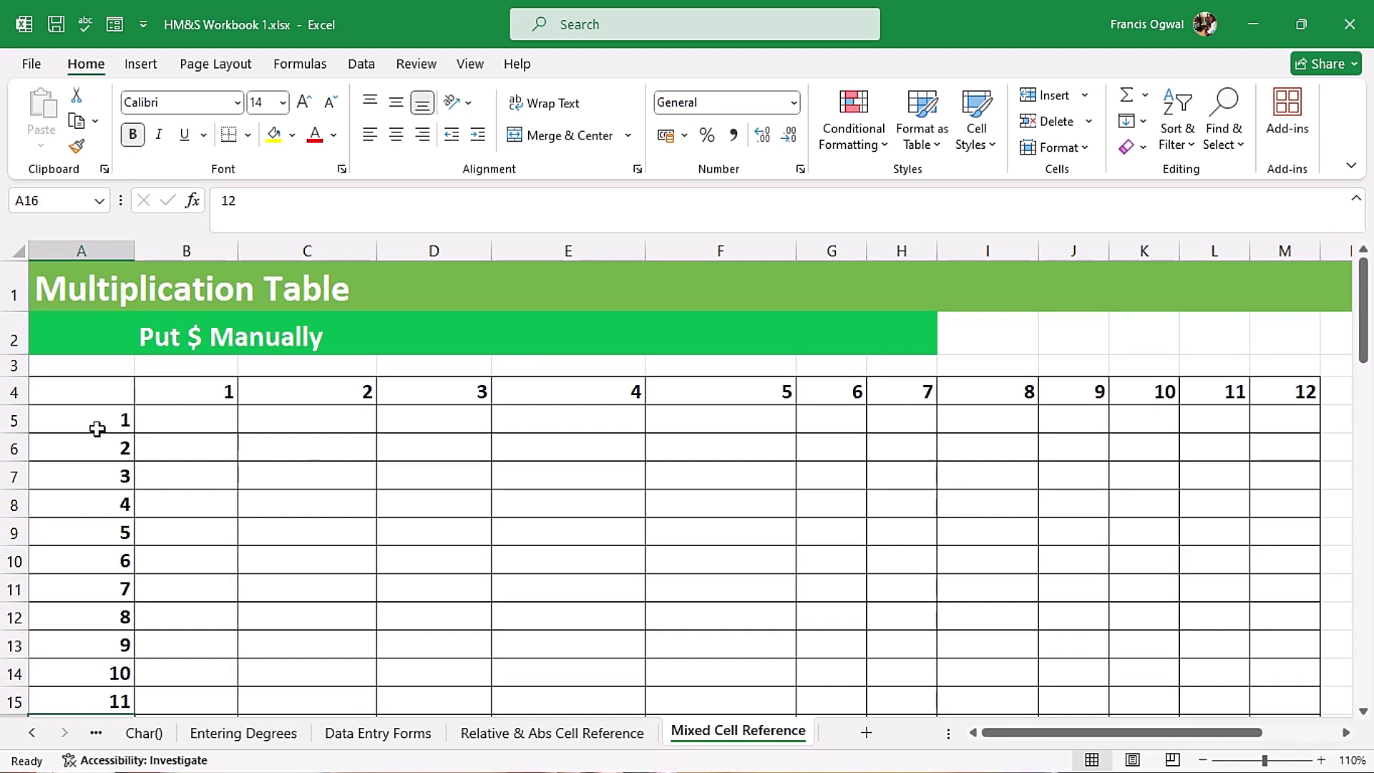
click(189, 422)
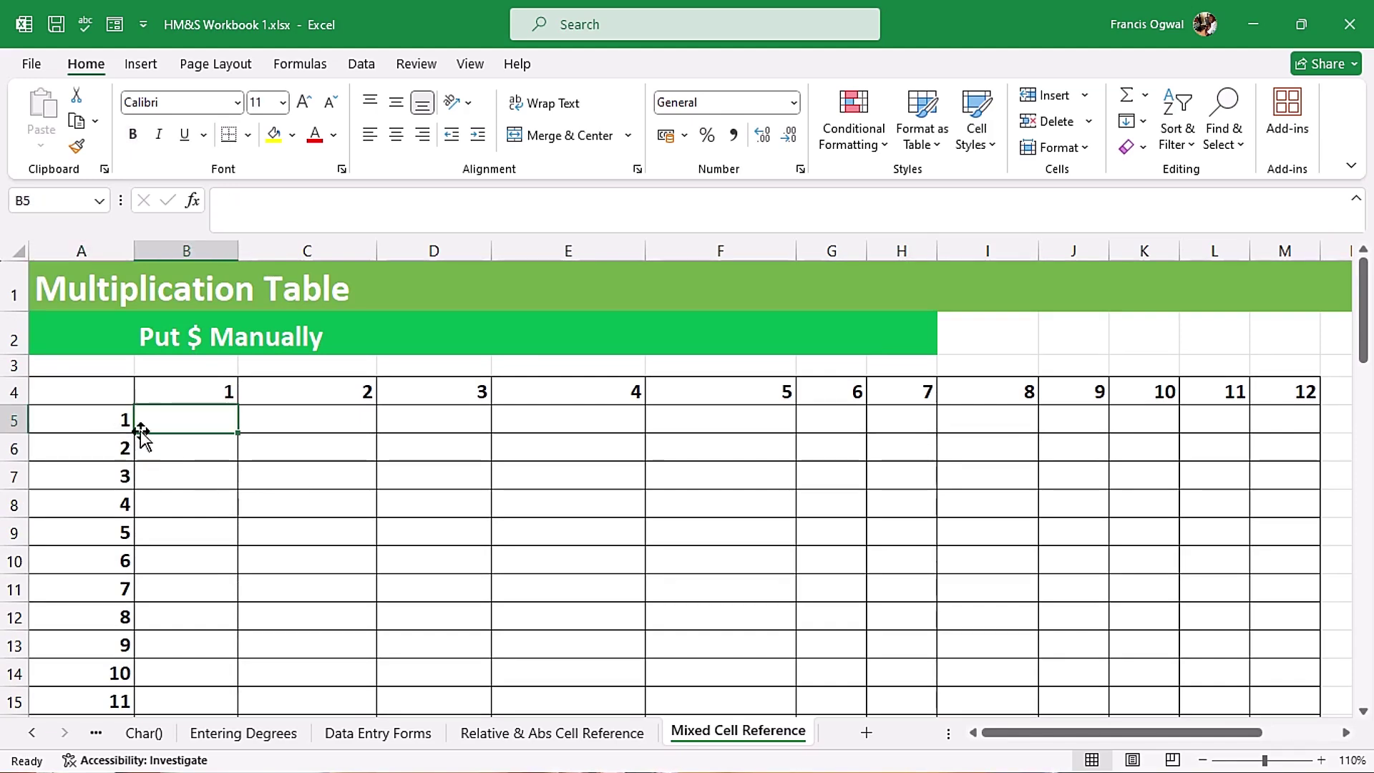
click(341, 398)
click(295, 419)
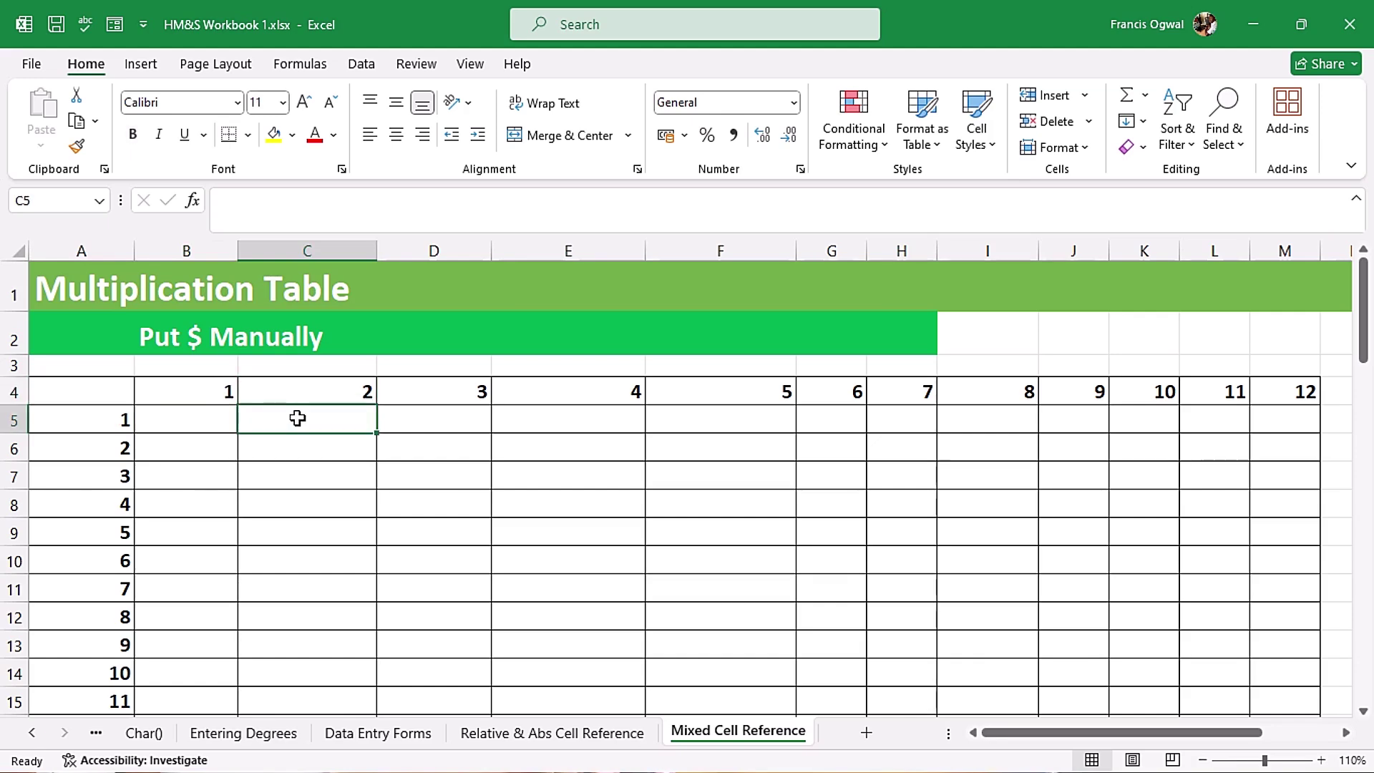
click(119, 562)
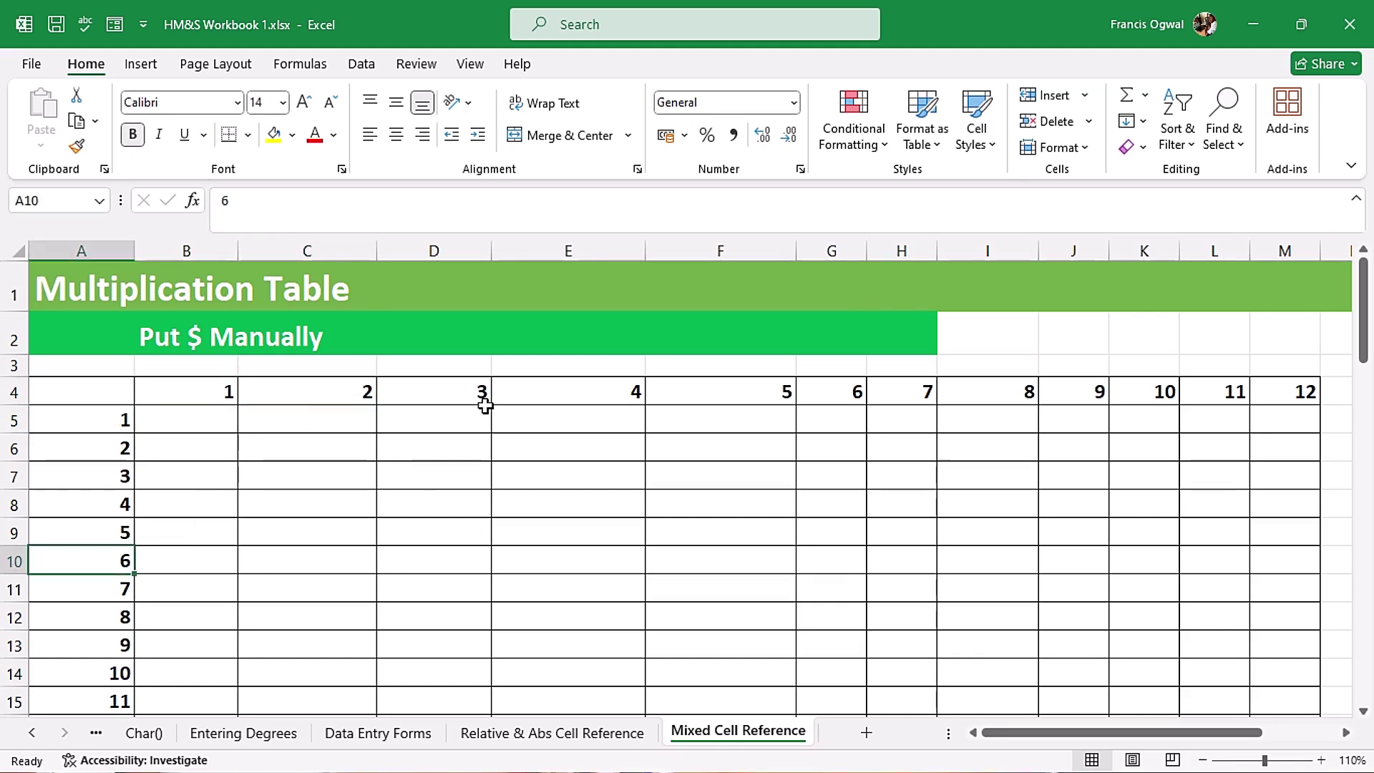
click(592, 562)
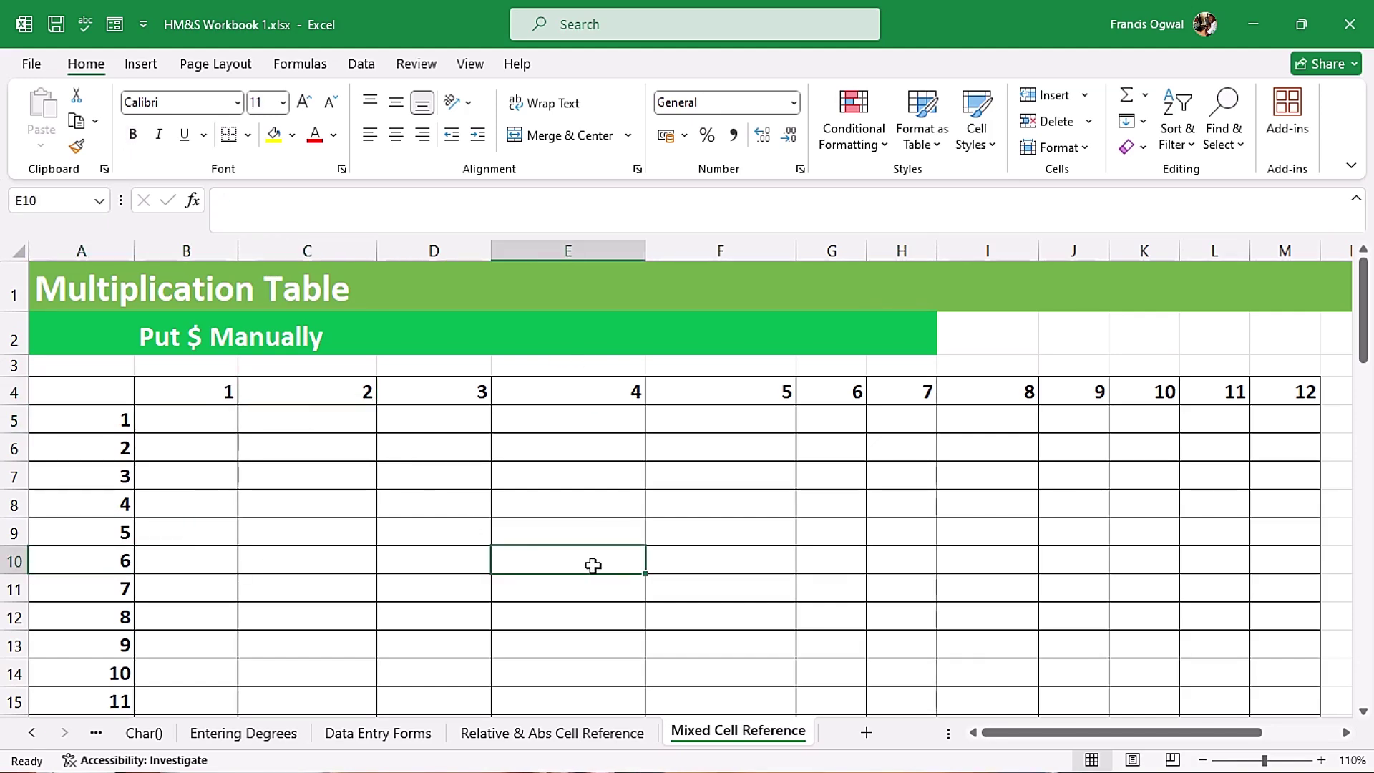
click(116, 706)
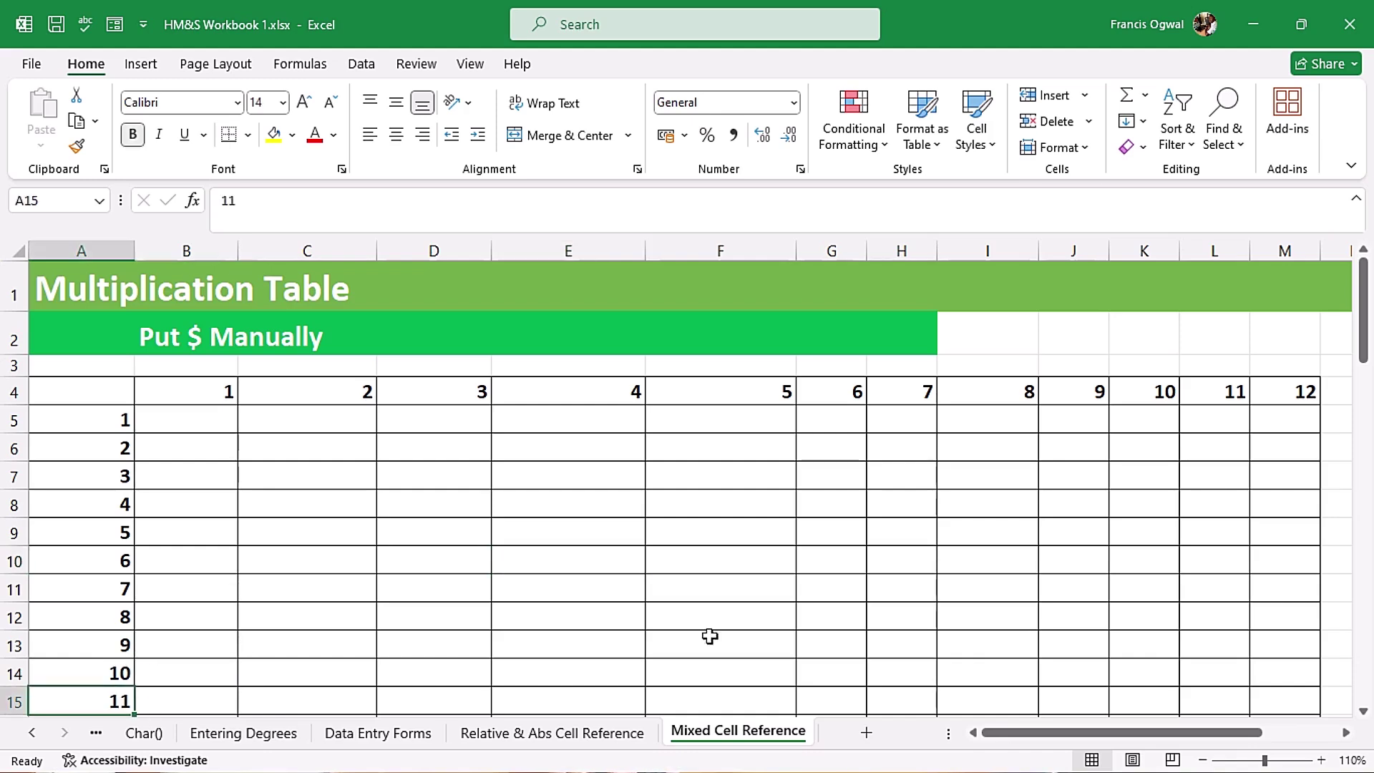
click(1217, 701)
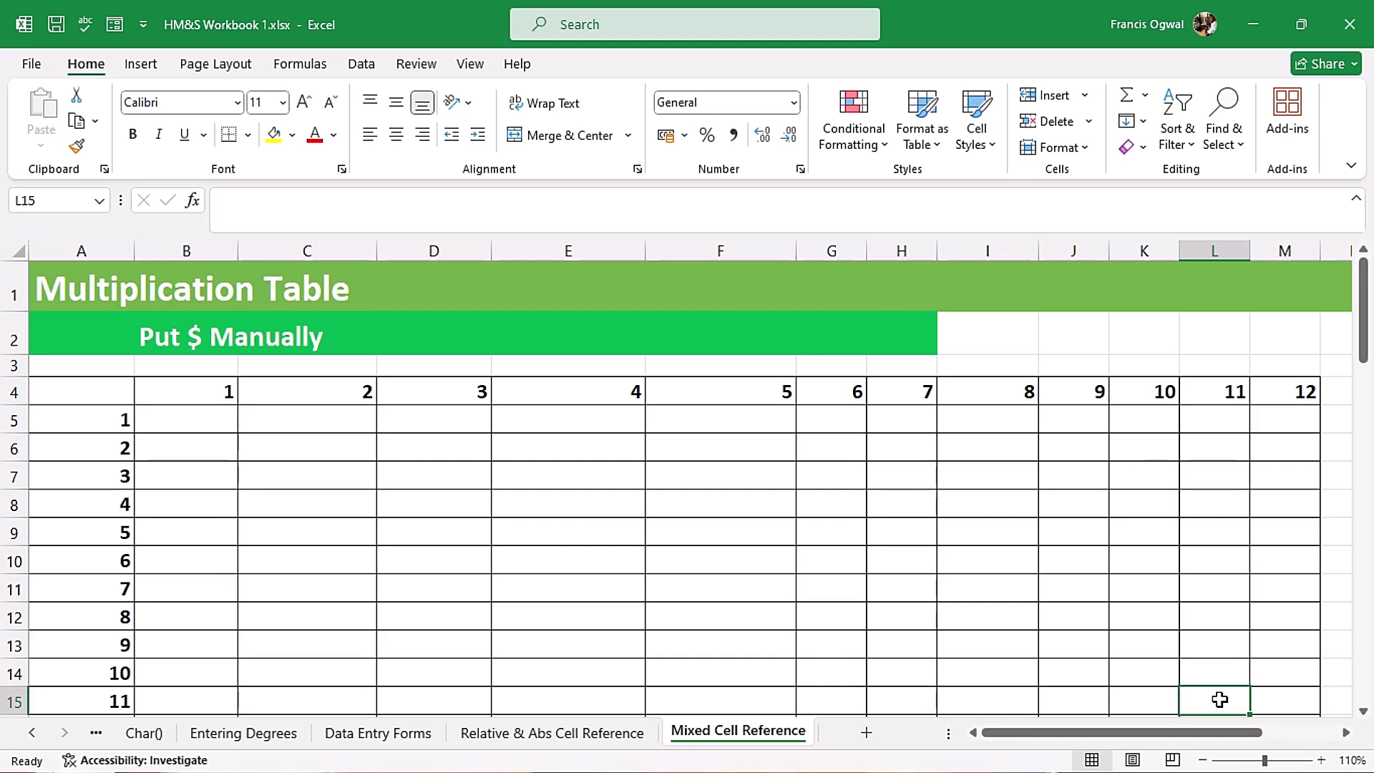
Try the relative formula =B4*A5 in cell B5 and fill it across to M5
click(173, 427)
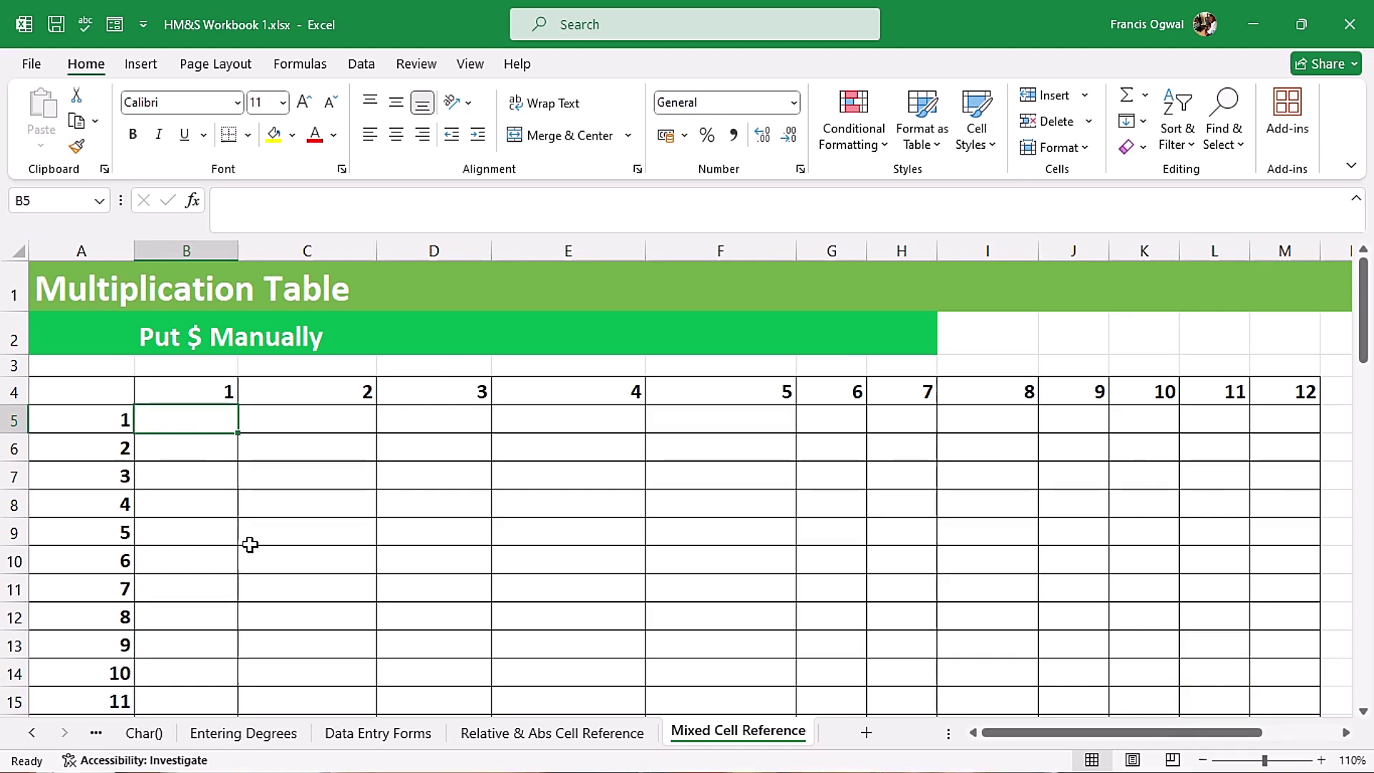
text(=)
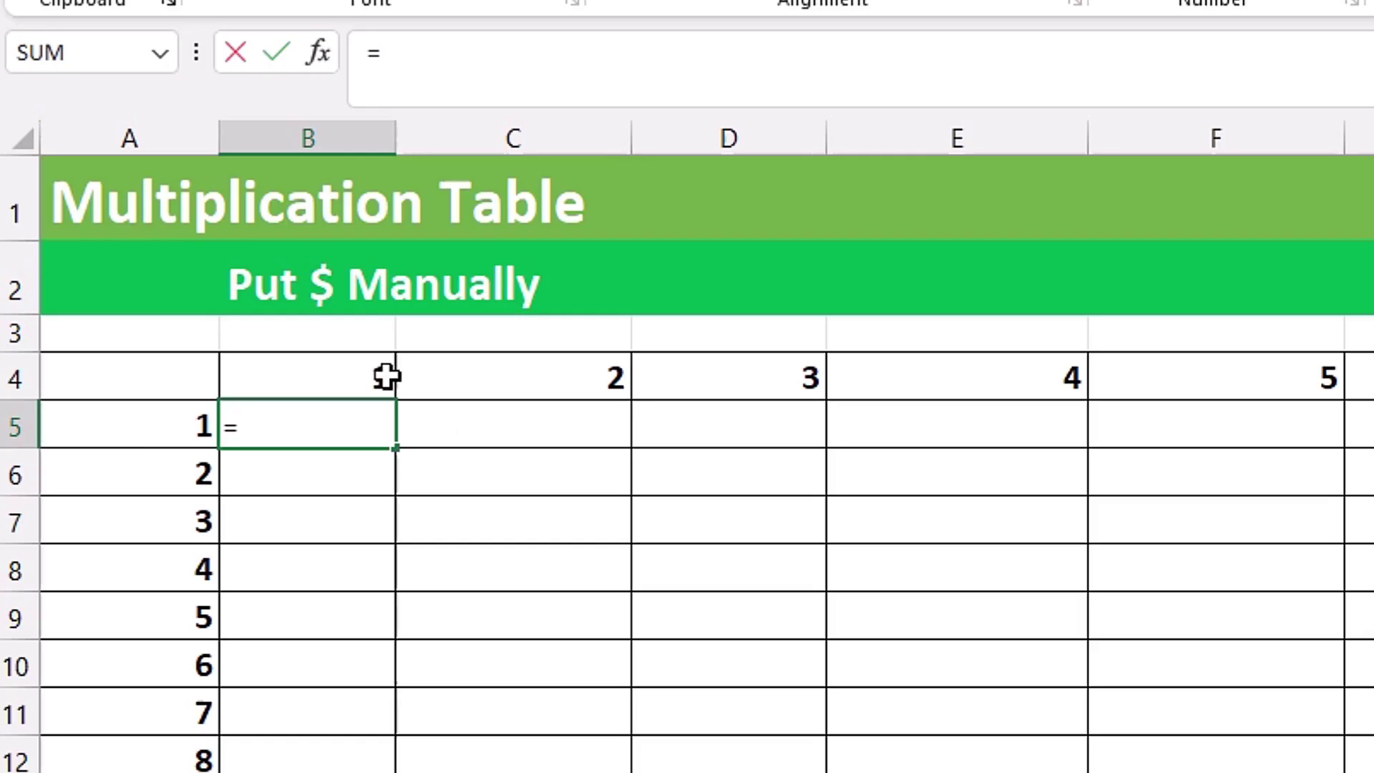
click(337, 374)
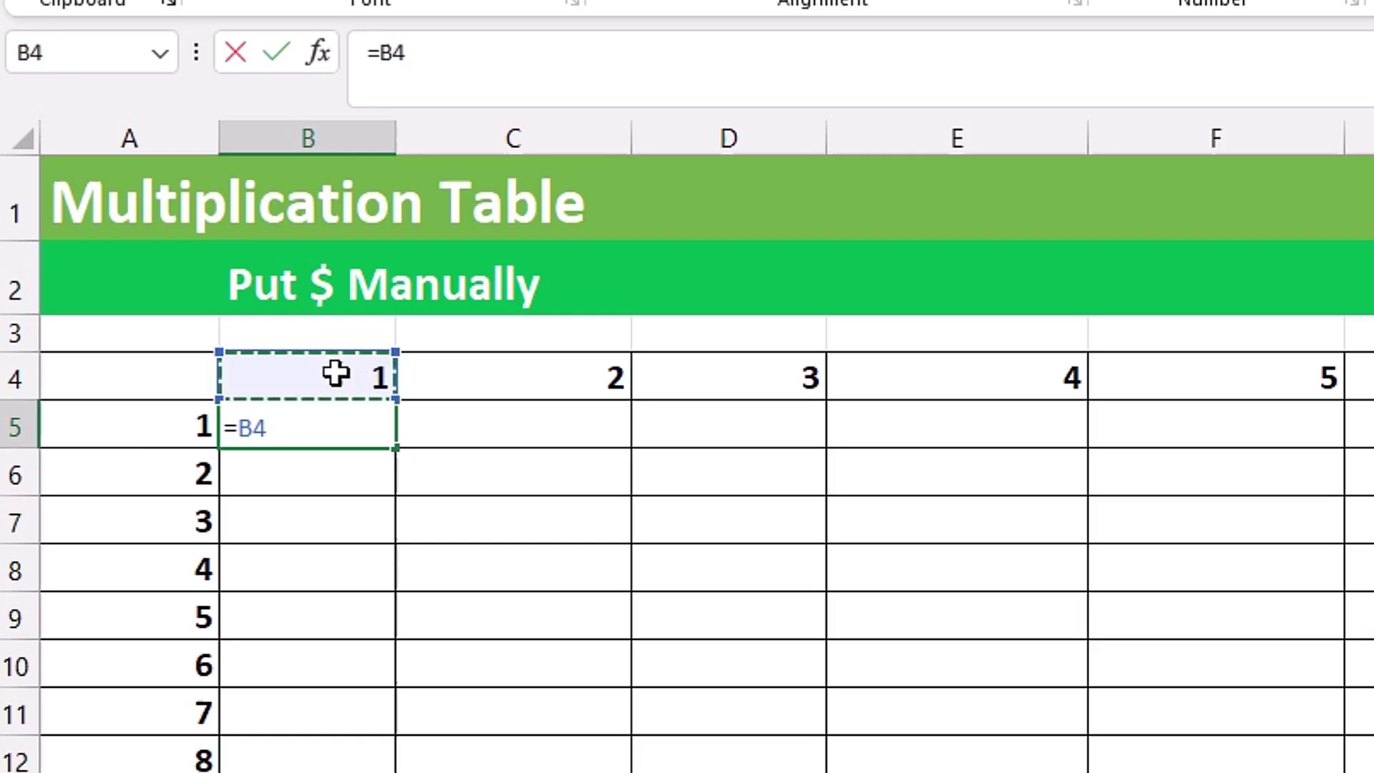
text(*)
click(135, 426)
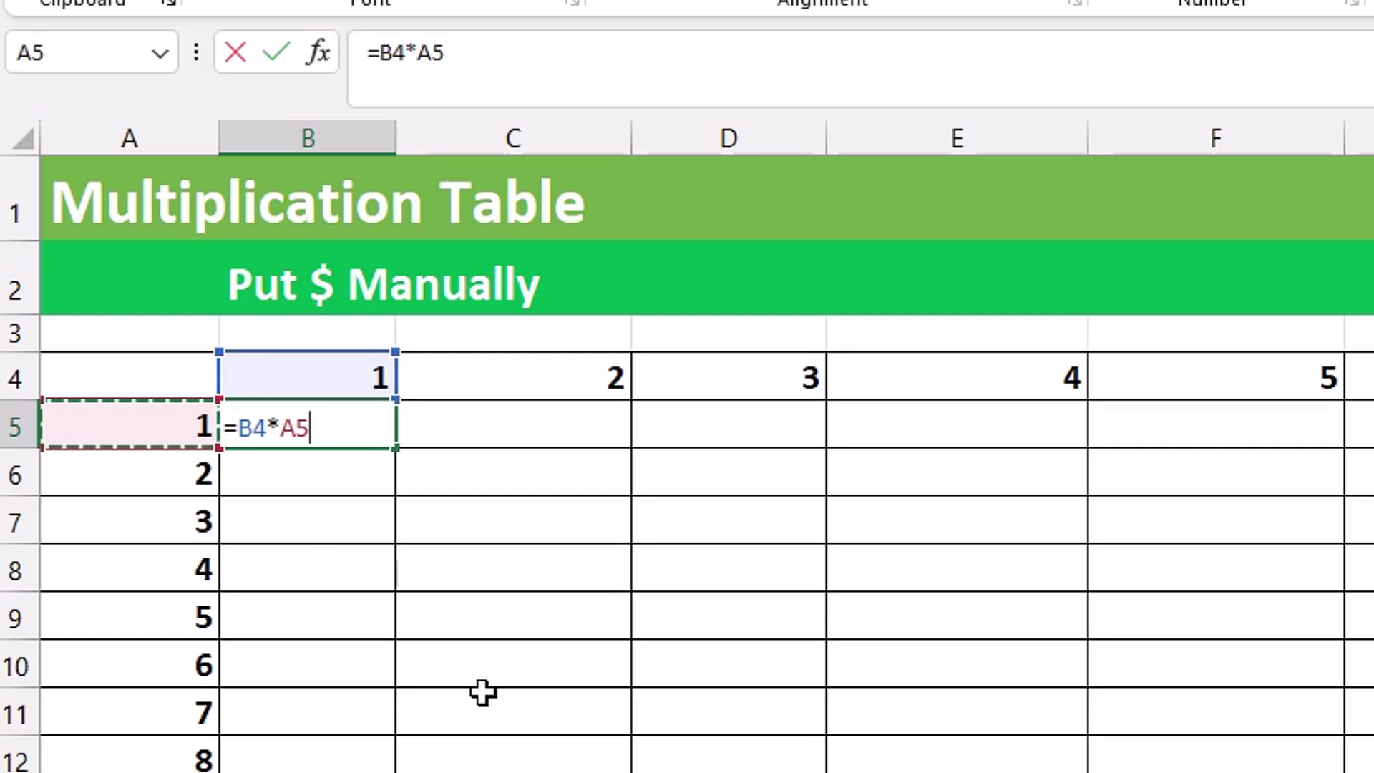
key(ctrl+Return)
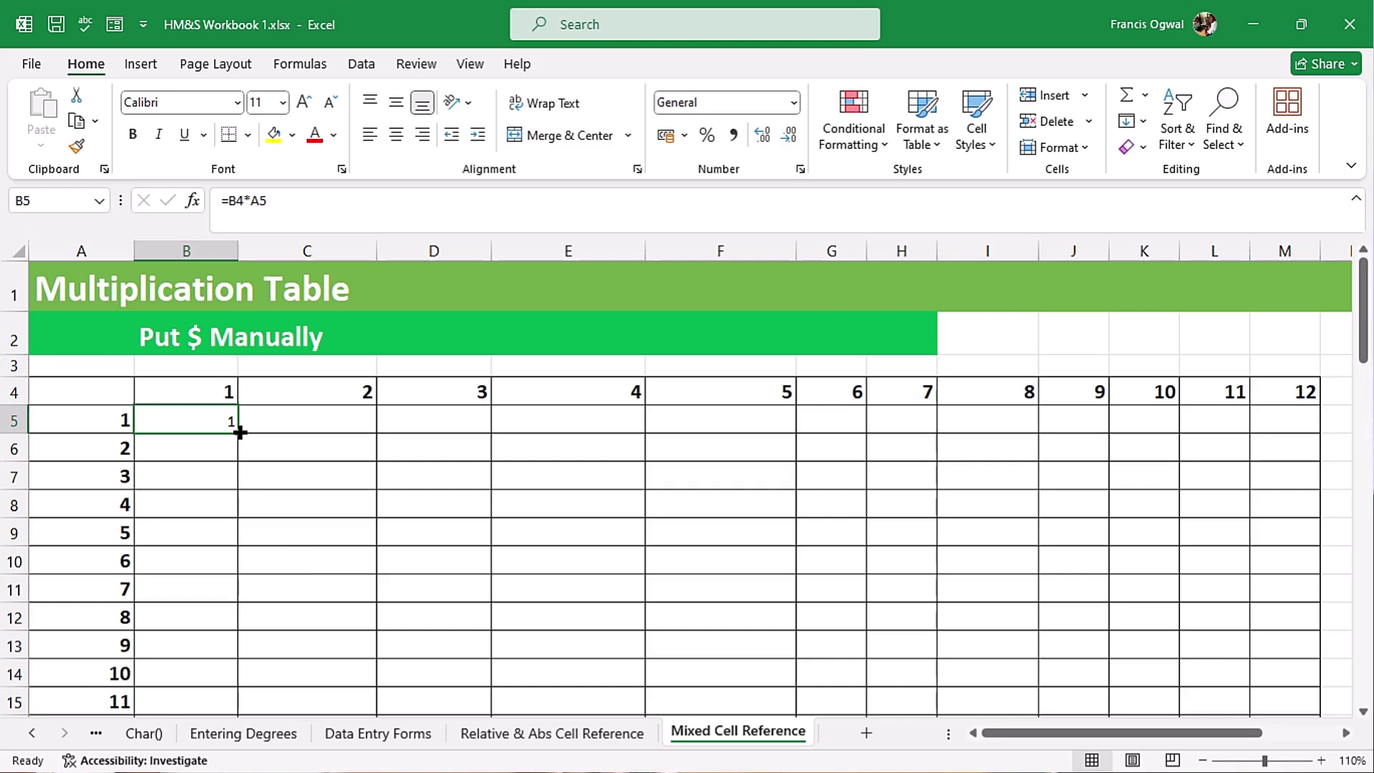
drag(240, 432, 1288, 436)
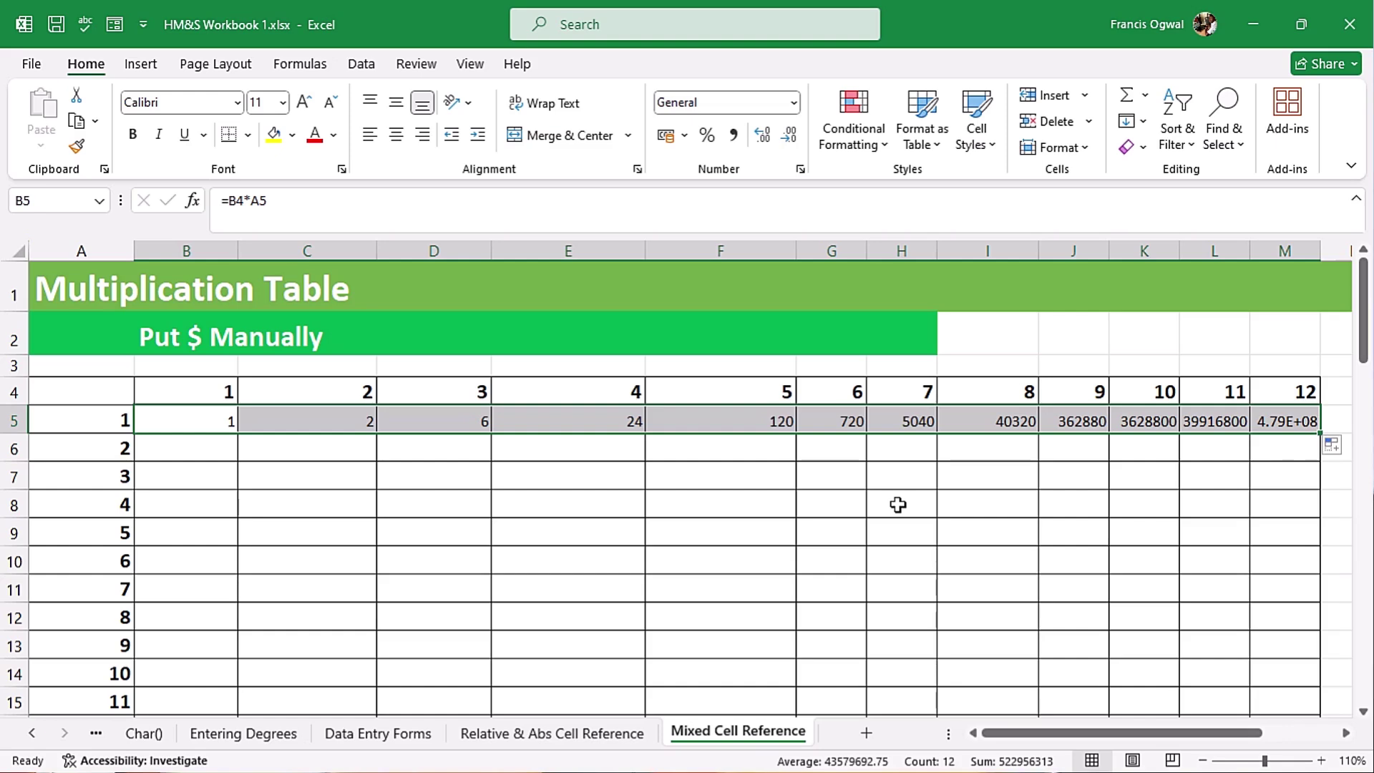
Inspect the cell references in M5's formula and compare them with the row 4 and column A headers
click(1263, 419)
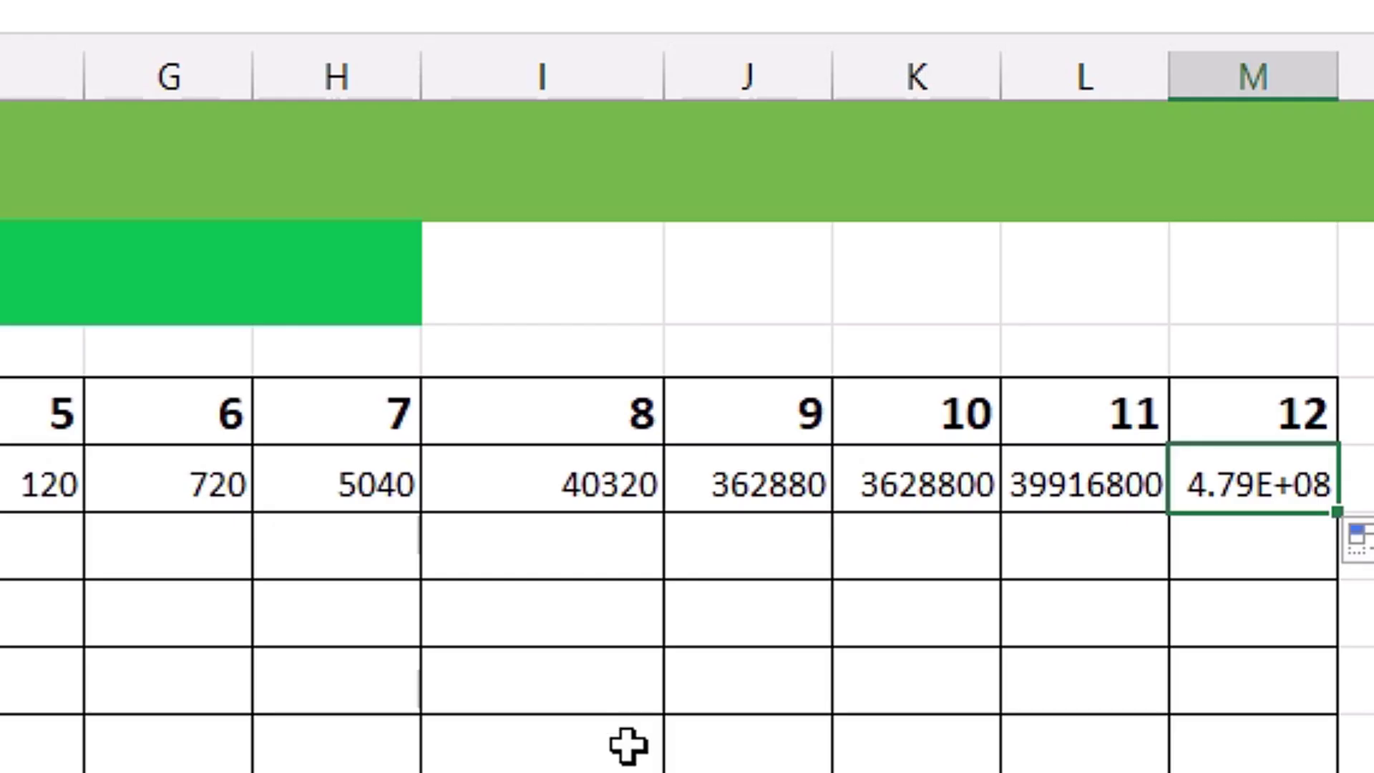
key(F2)
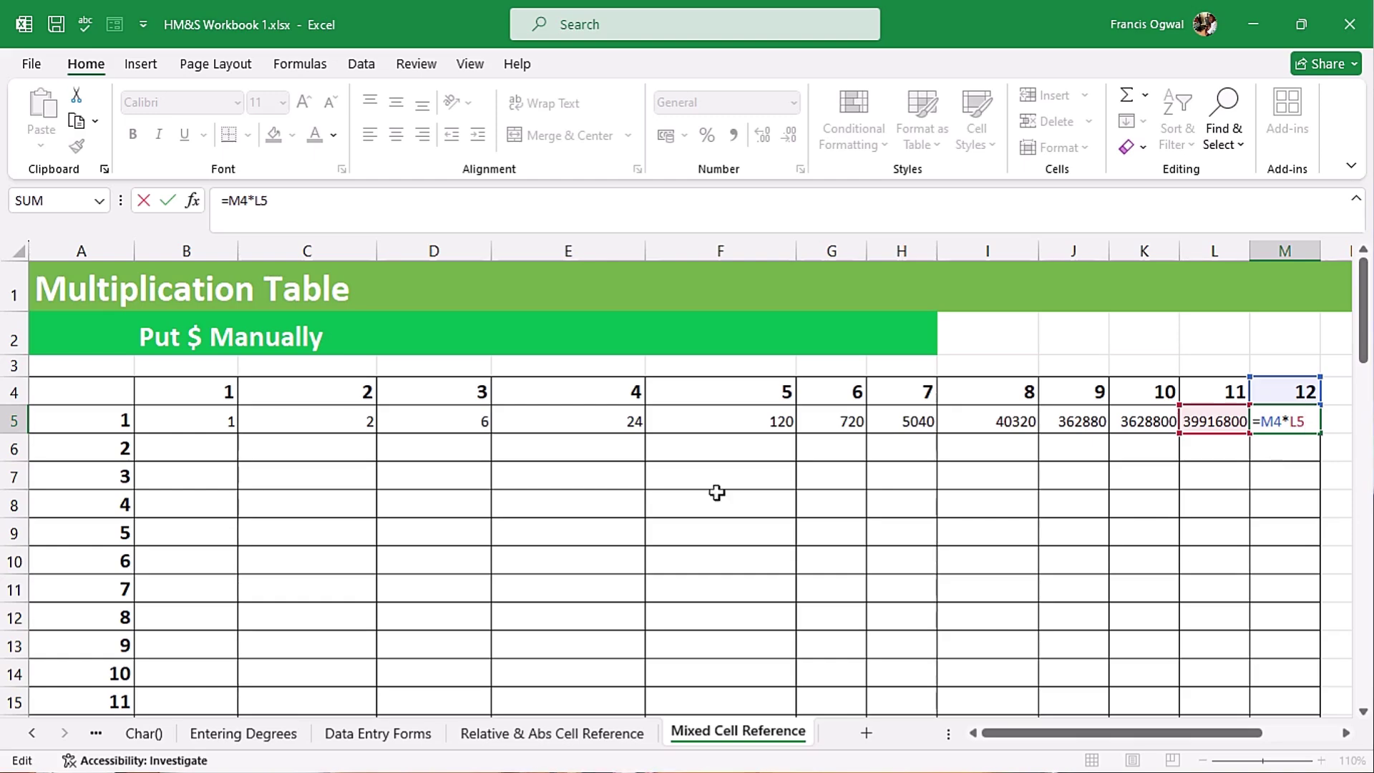
click(9, 391)
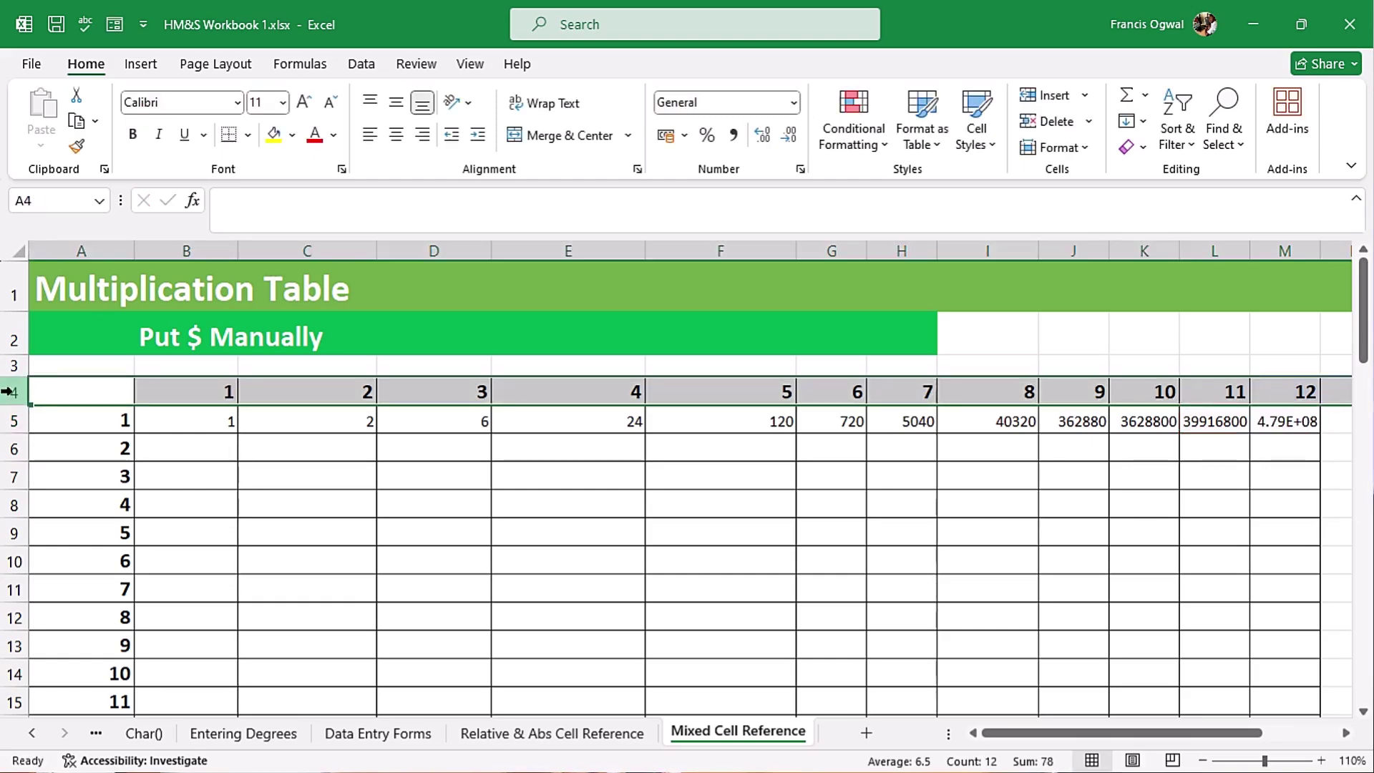
click(84, 247)
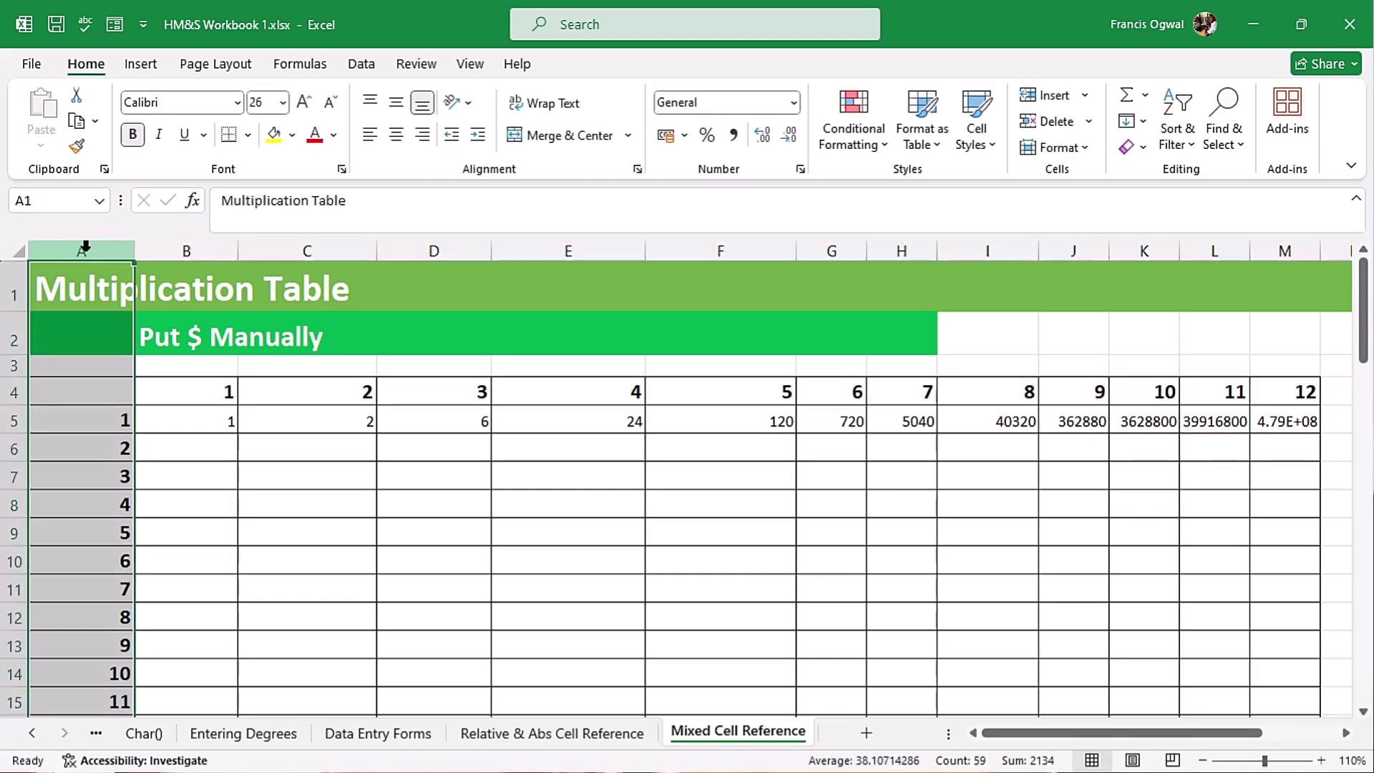
click(187, 400)
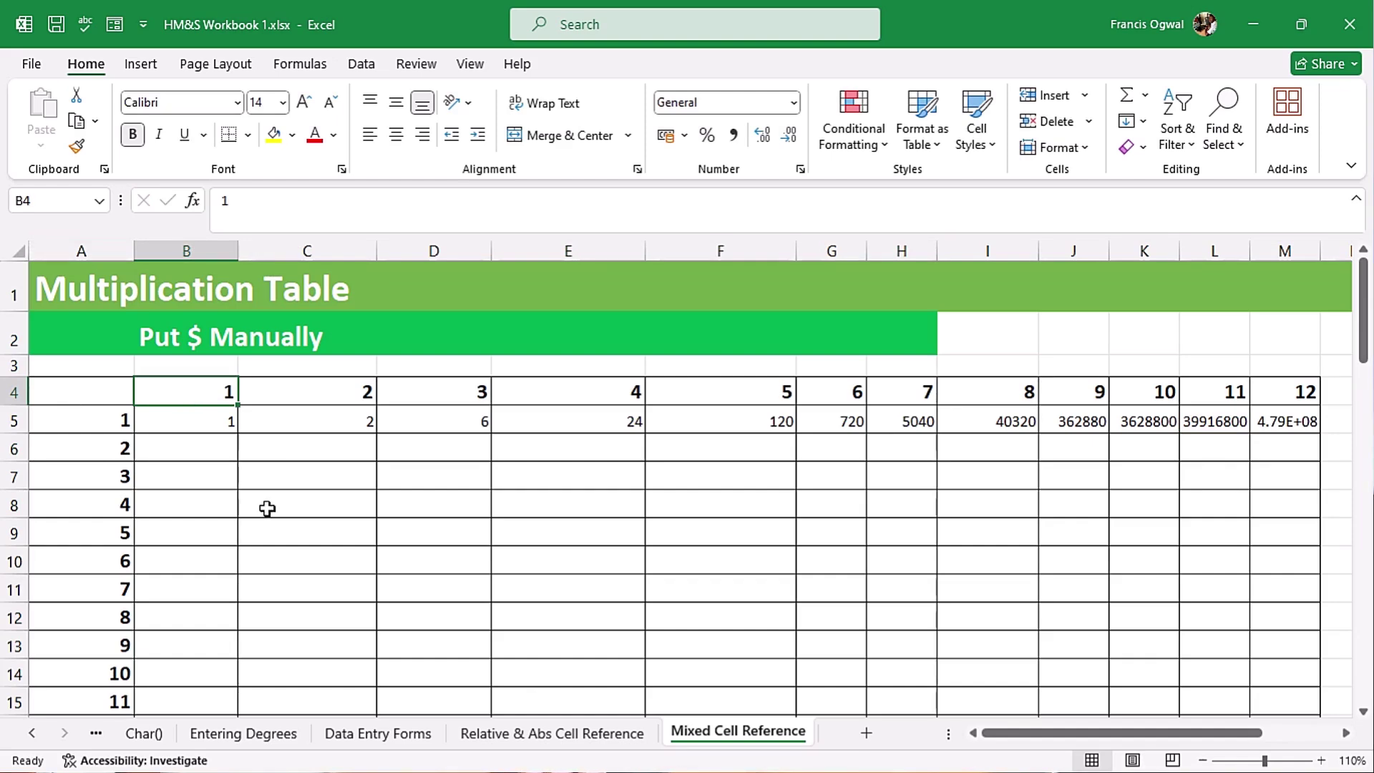
Undo the fill across row 5 and clear the relative formula from B5
key(ctrl+z)
key(ctrl+z)
key(Delete)
Enter the mixed-reference formula =B$4*$A5 in cell B5, locking row 4 and column A
text(=)
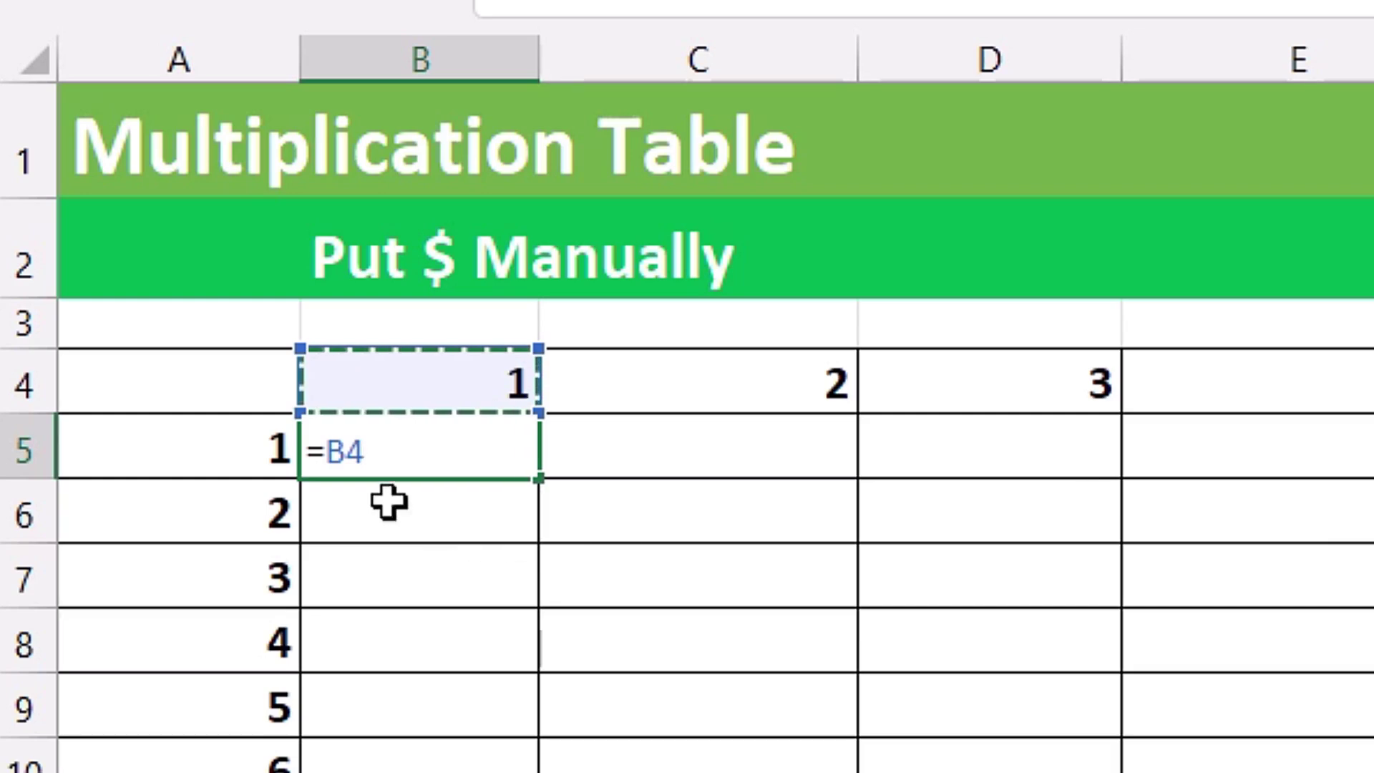
click(345, 452)
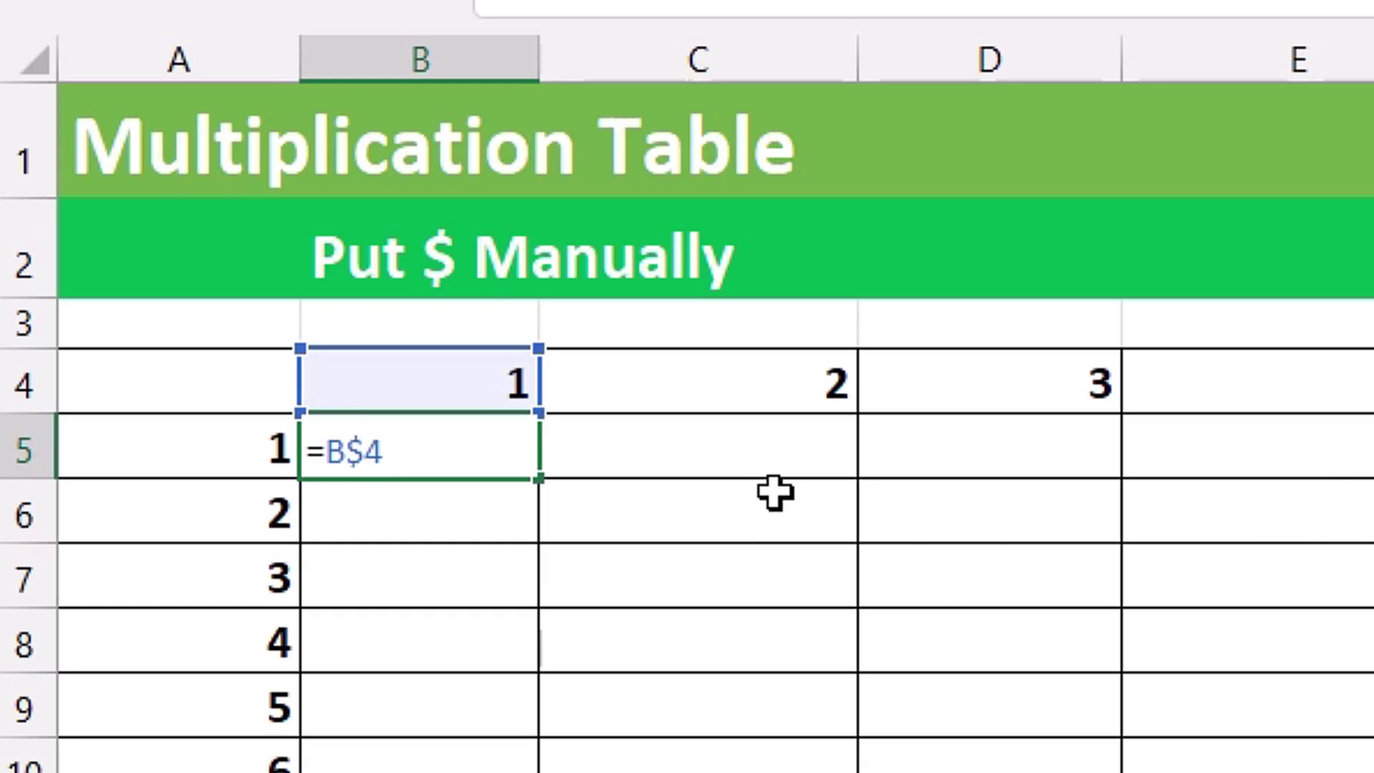
click(457, 457)
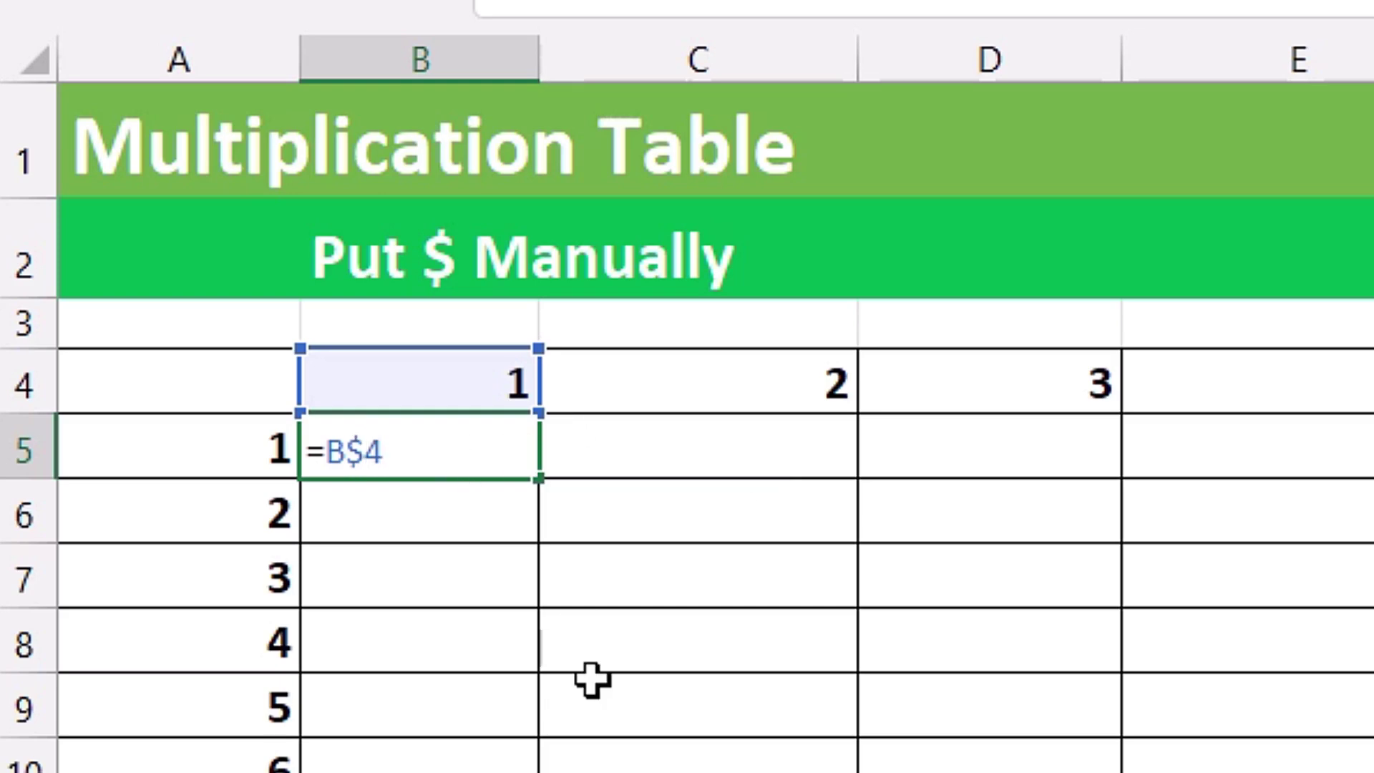
click(202, 451)
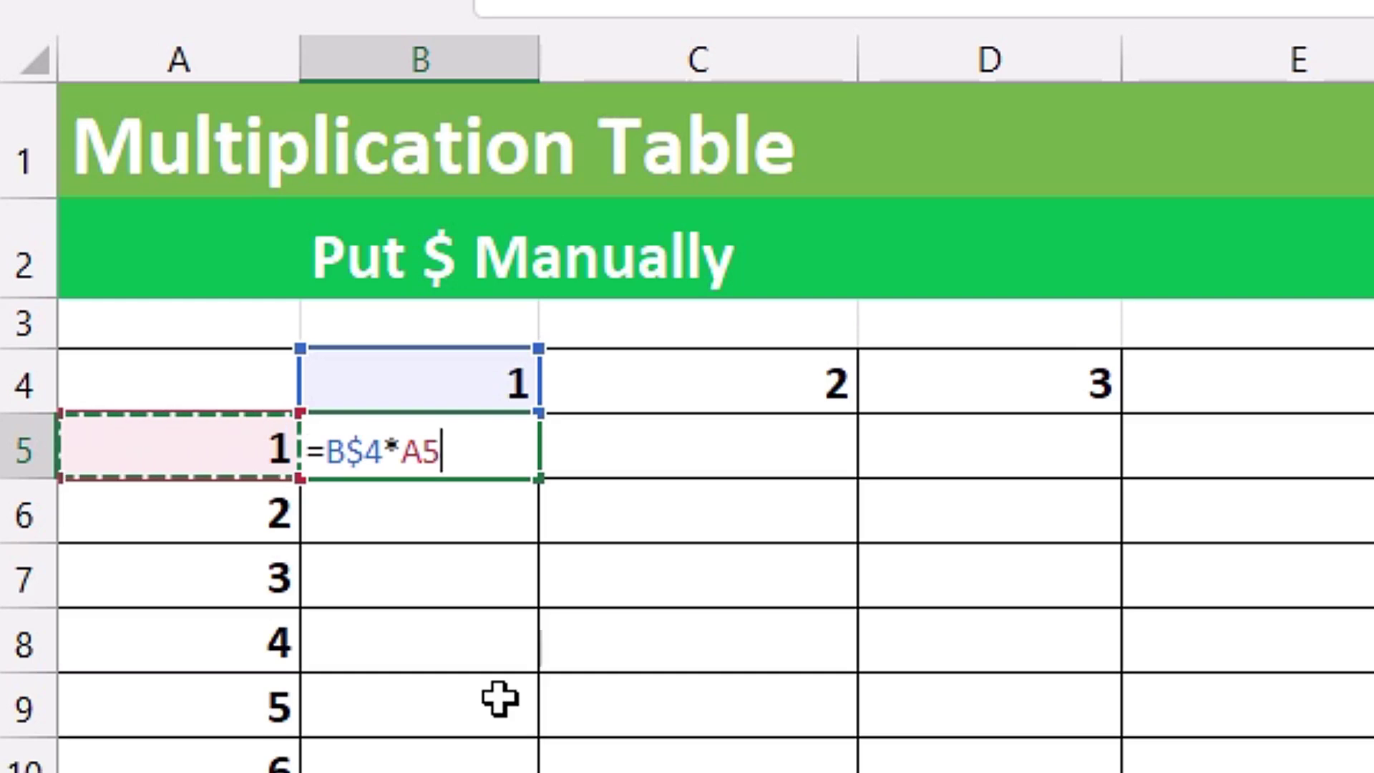
click(397, 451)
text($)
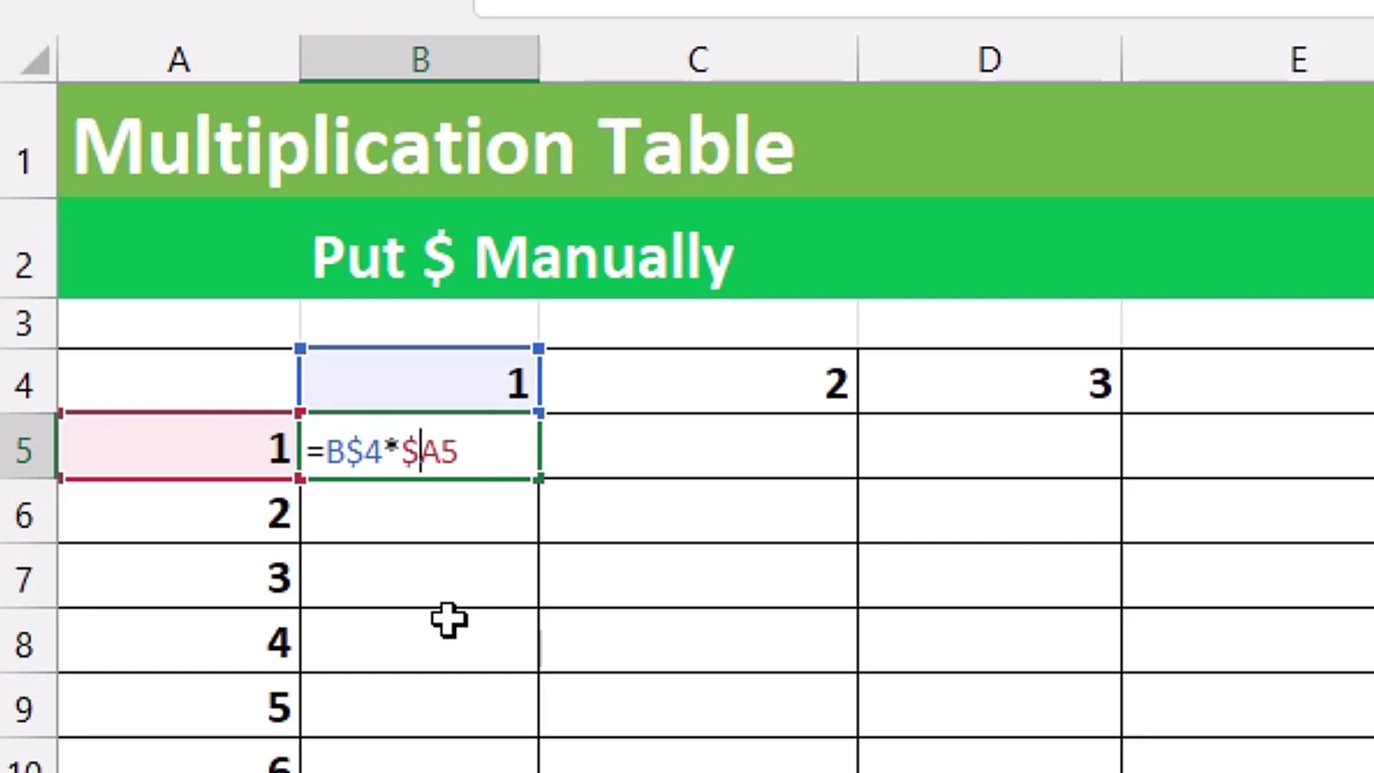
key(ctrl+Return)
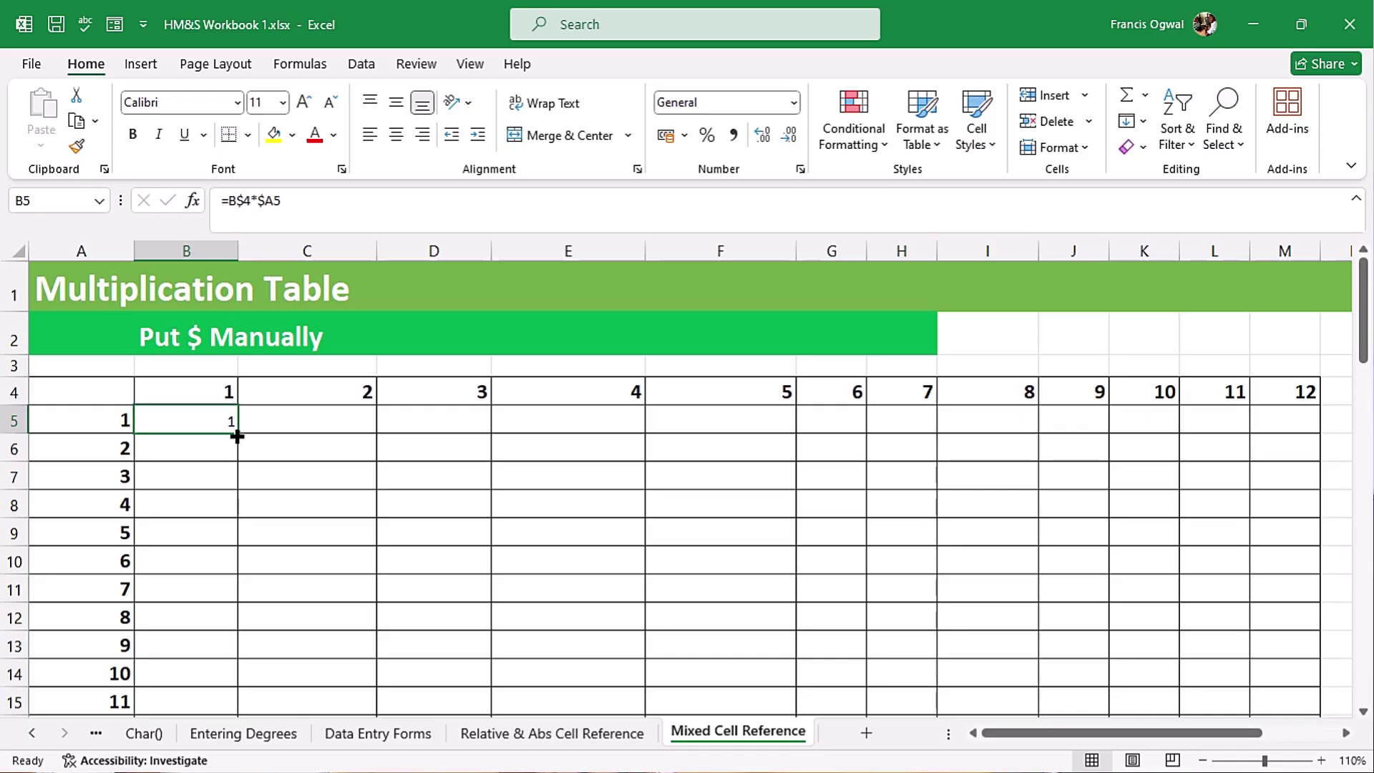
Fill the B5 formula across to M5 and check the cell references in M5
drag(237, 435, 1286, 422)
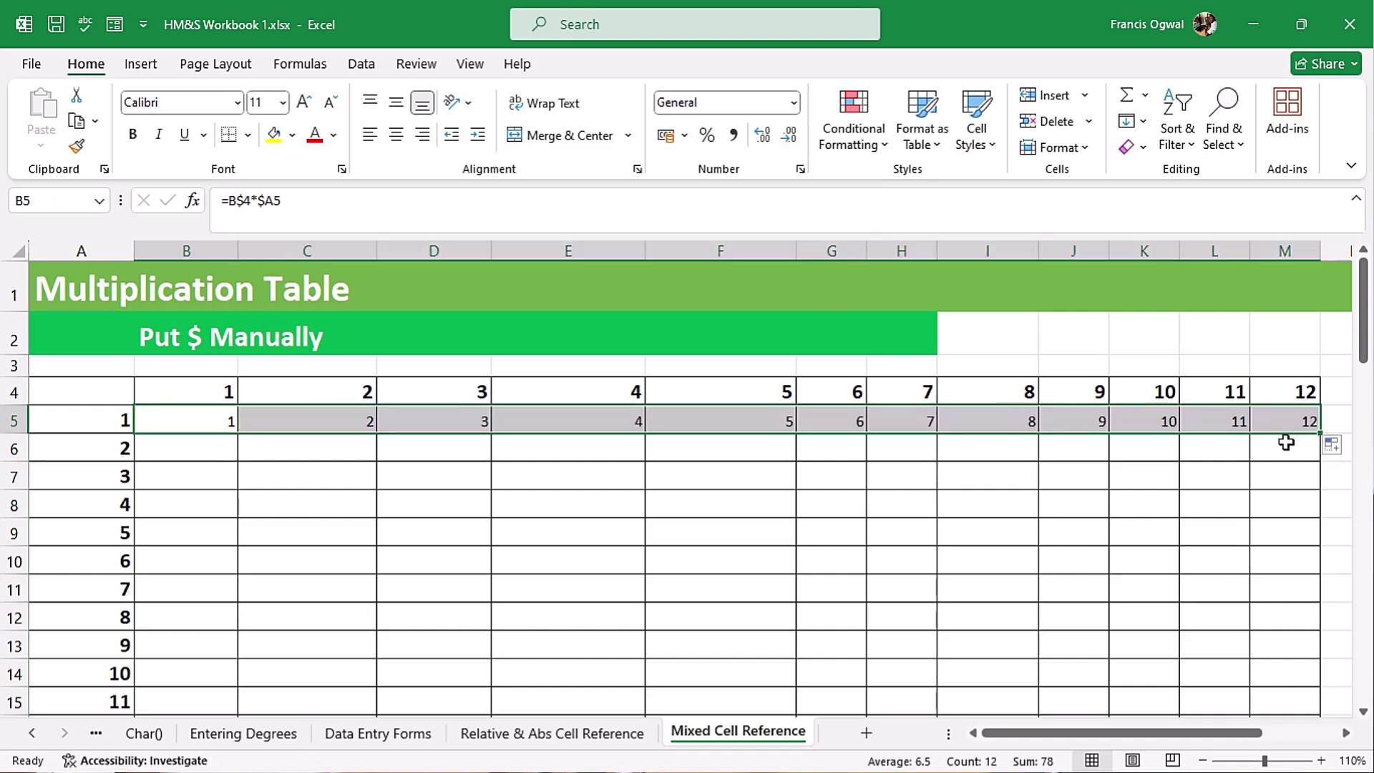
click(1288, 420)
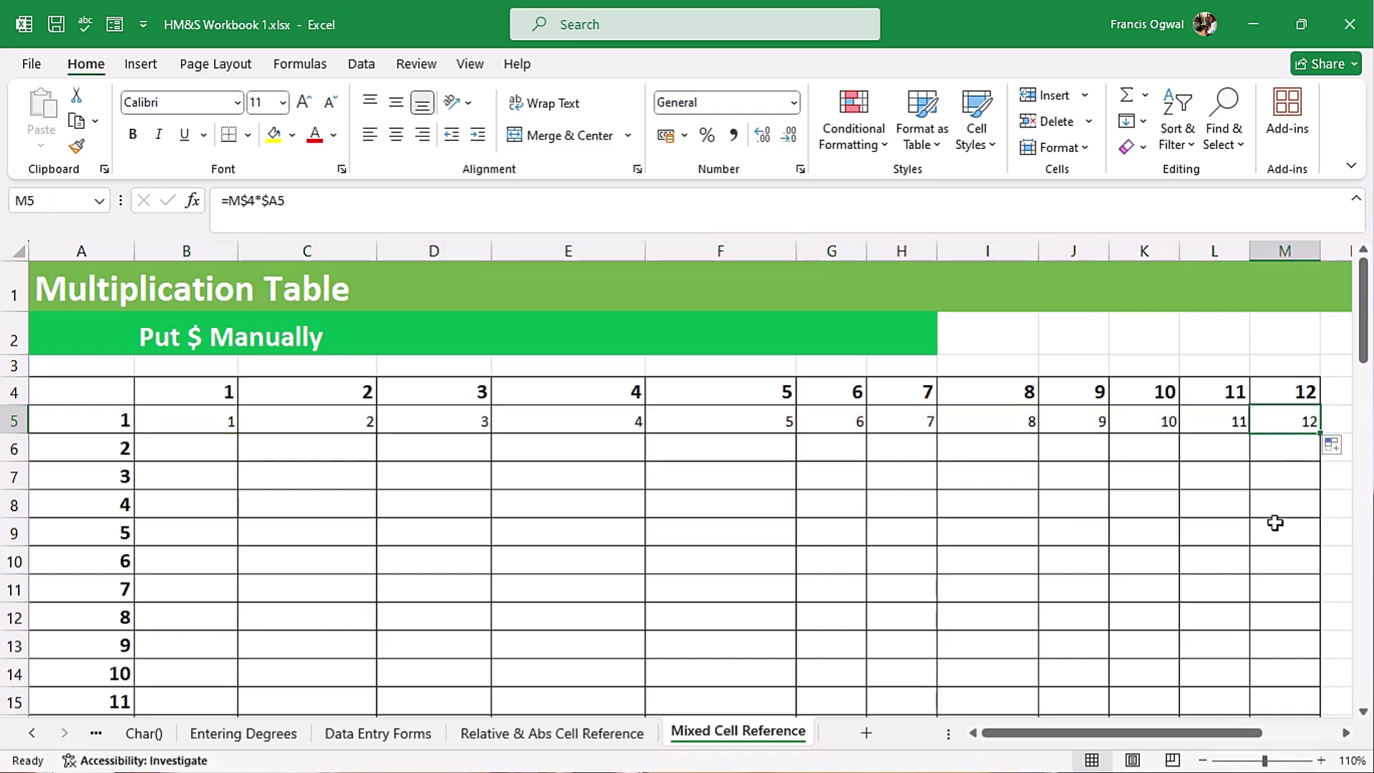
key(F2)
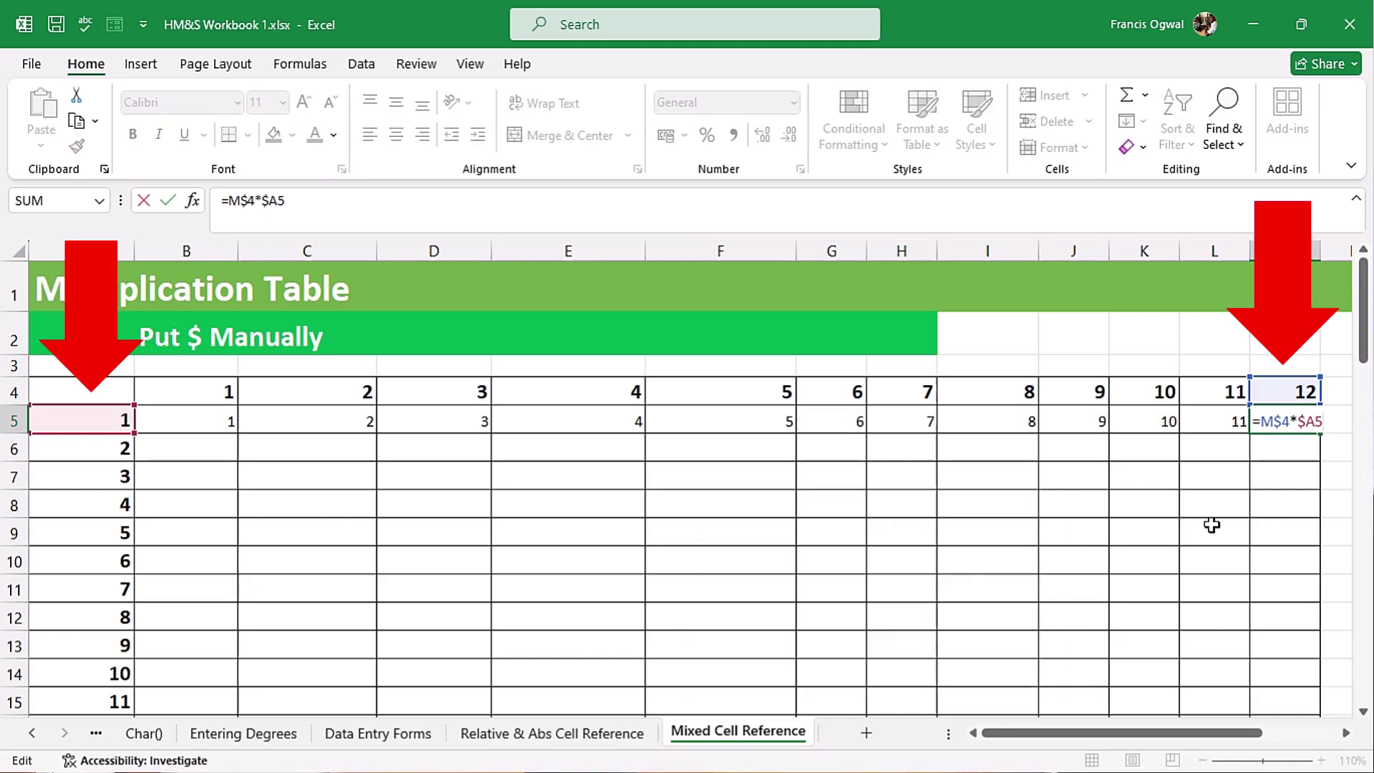
key(ctrl+Return)
Fill the formulas in B5:M5 down through row 16 to complete the multiplication table
drag(208, 419, 1310, 429)
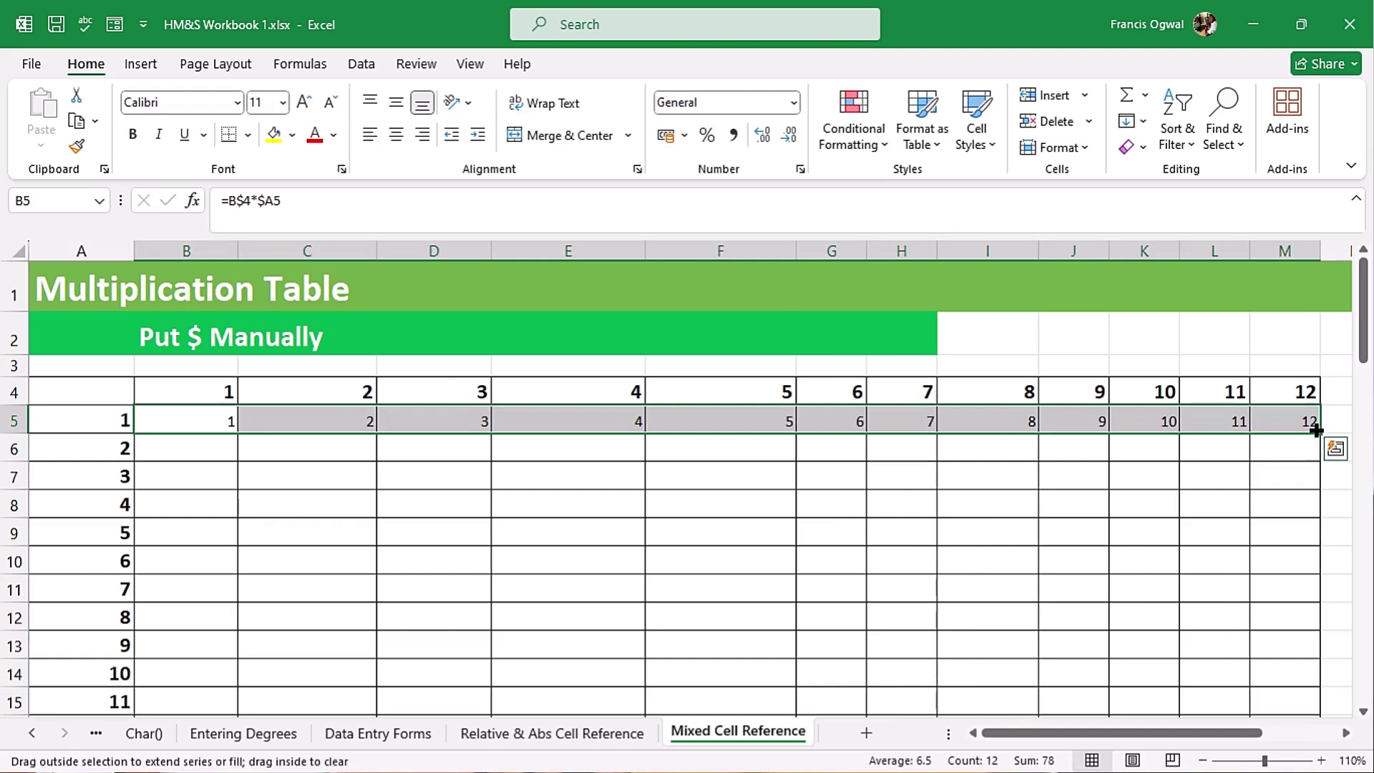
double_click(1310, 429)
scroll(1258, 616, down, 1)
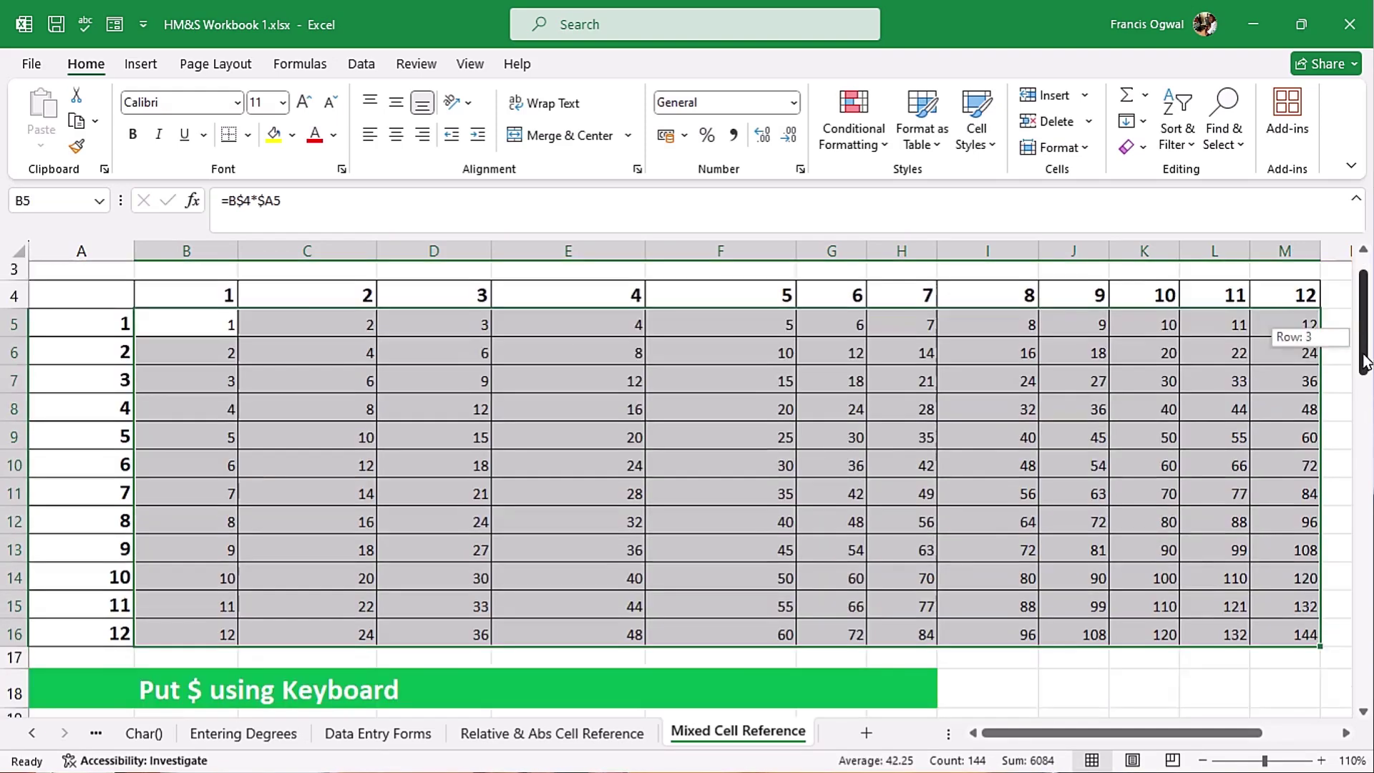
Check which header cells the formula in M16 references
click(1300, 613)
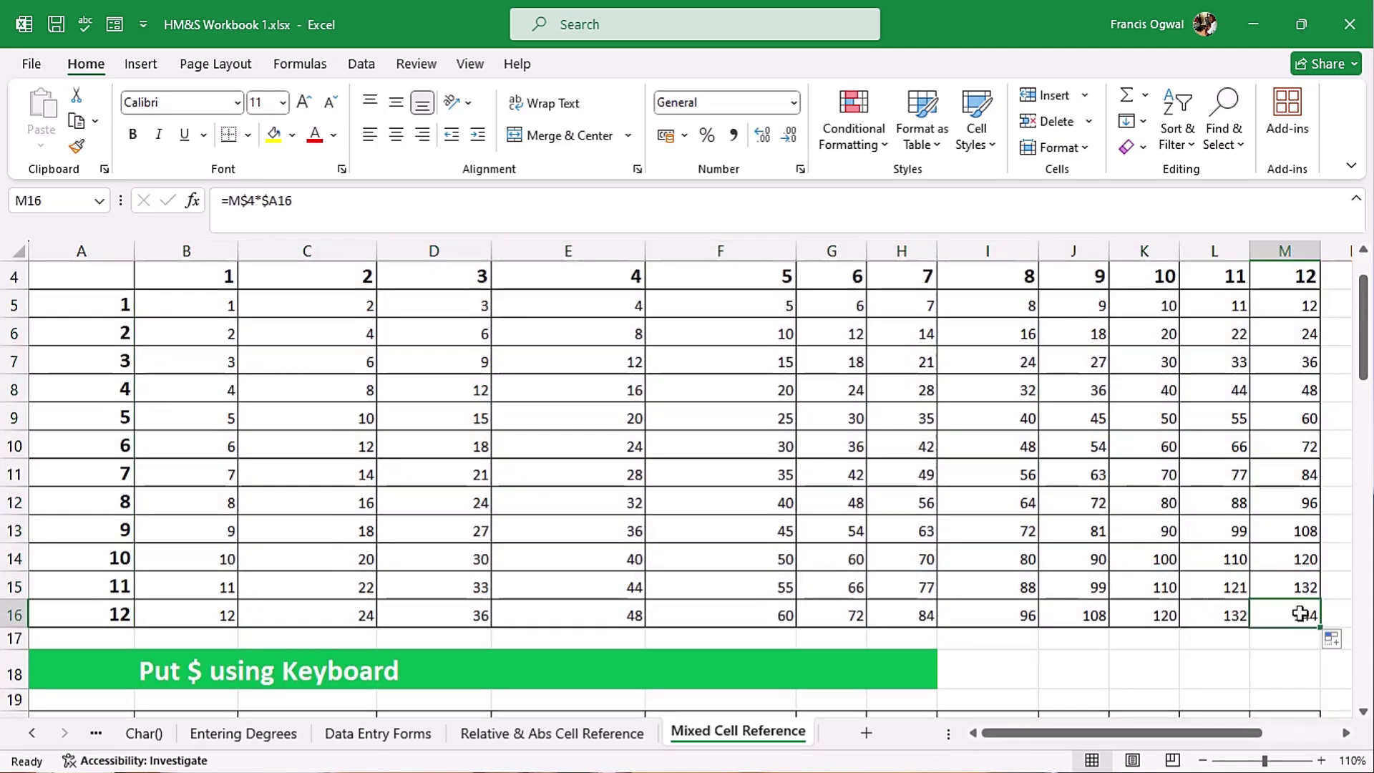
click(1362, 252)
key(F2)
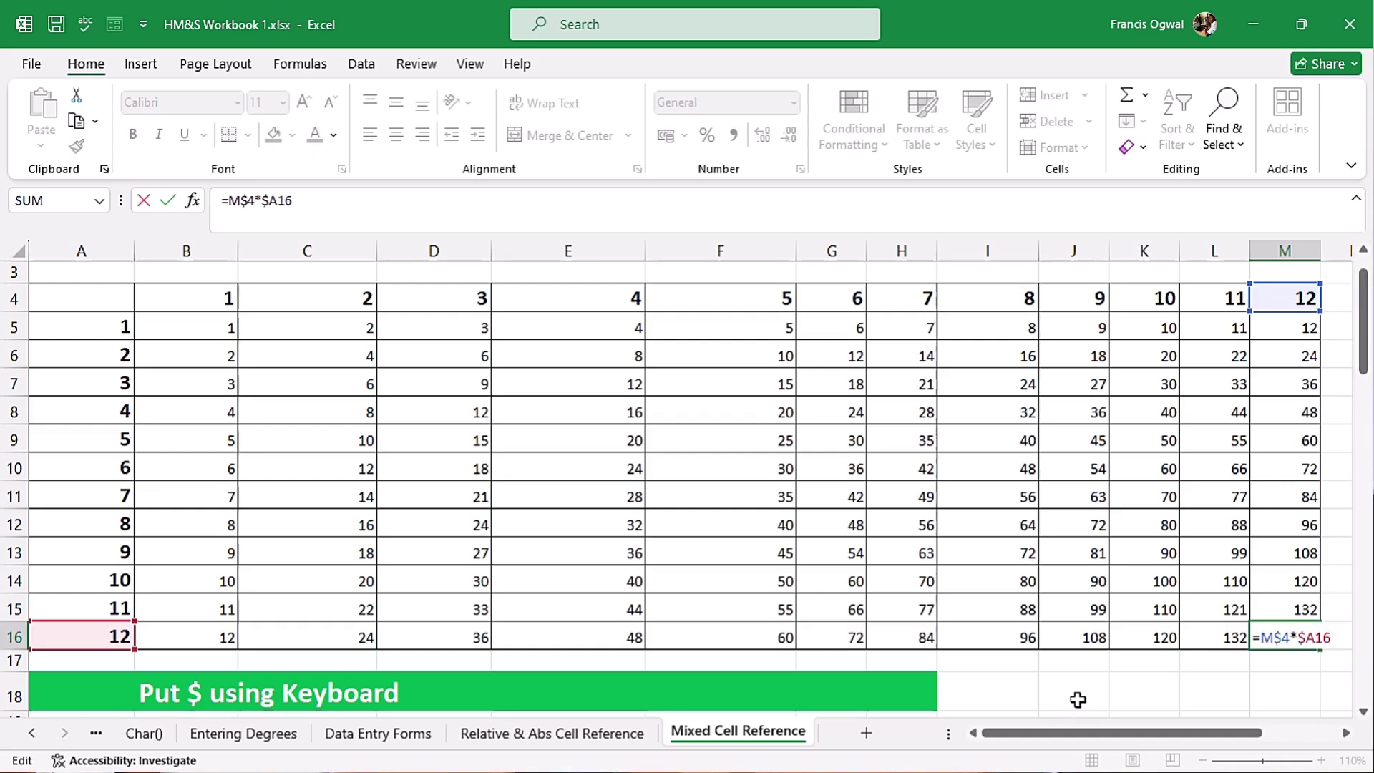
key(ctrl+Return)
drag(1363, 326, 1369, 401)
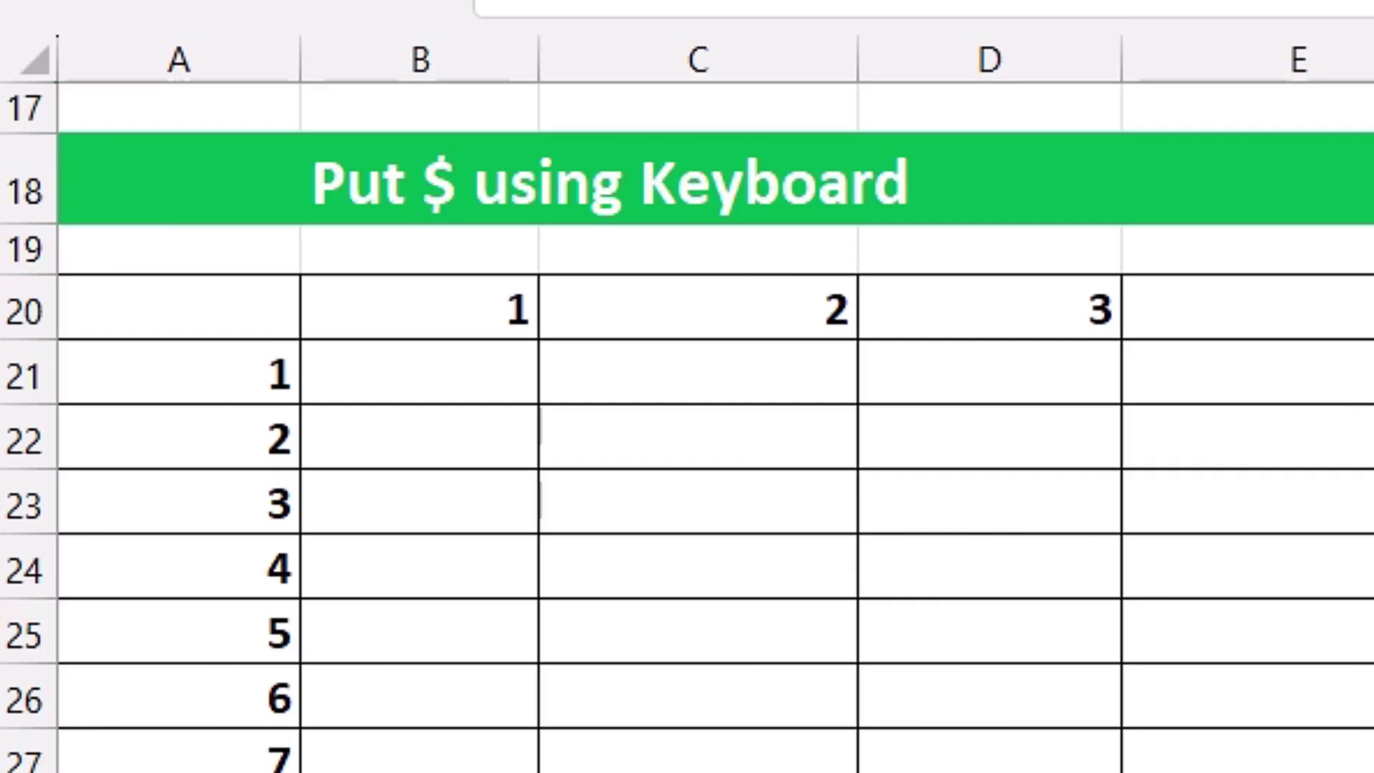
Start a formula in B21 referencing B20, cycling through the reference types and settling on the row-locked B$20
click(430, 369)
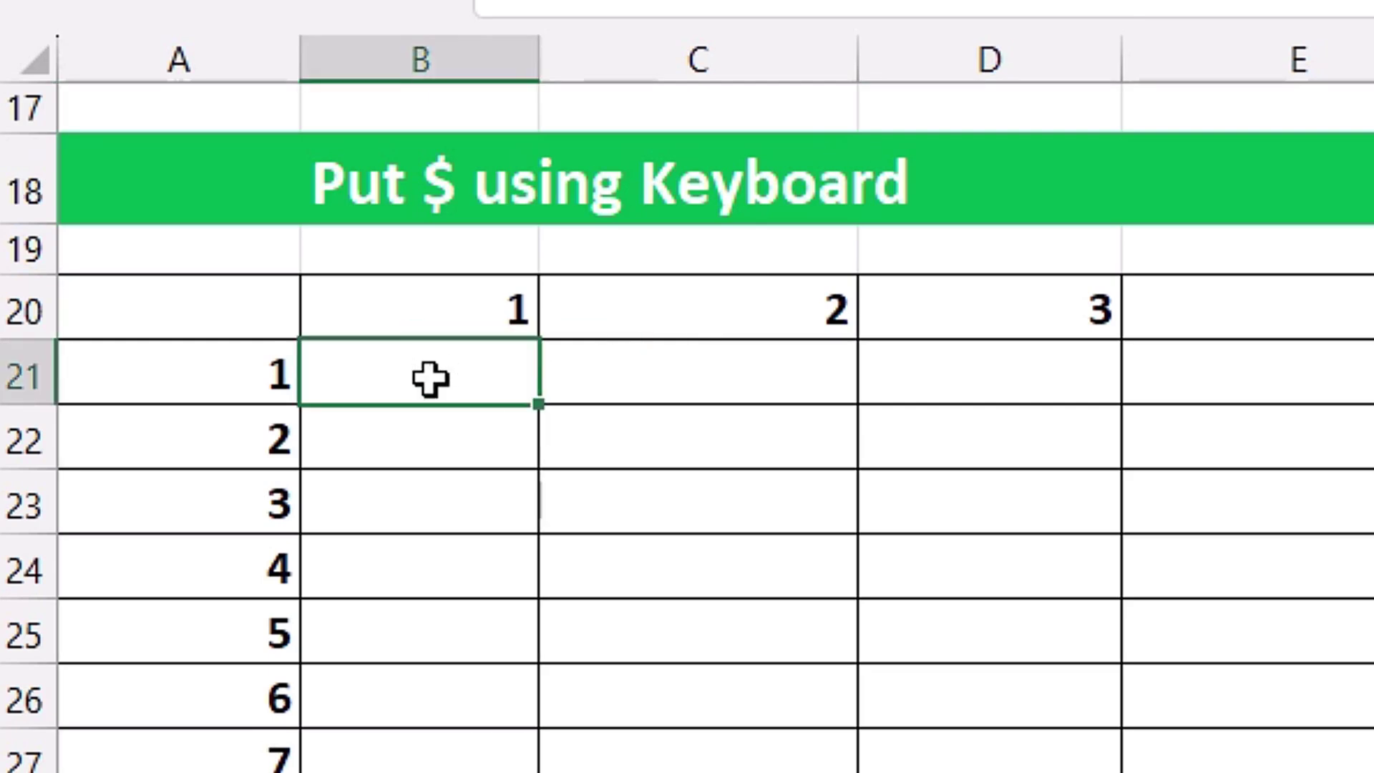
text(=)
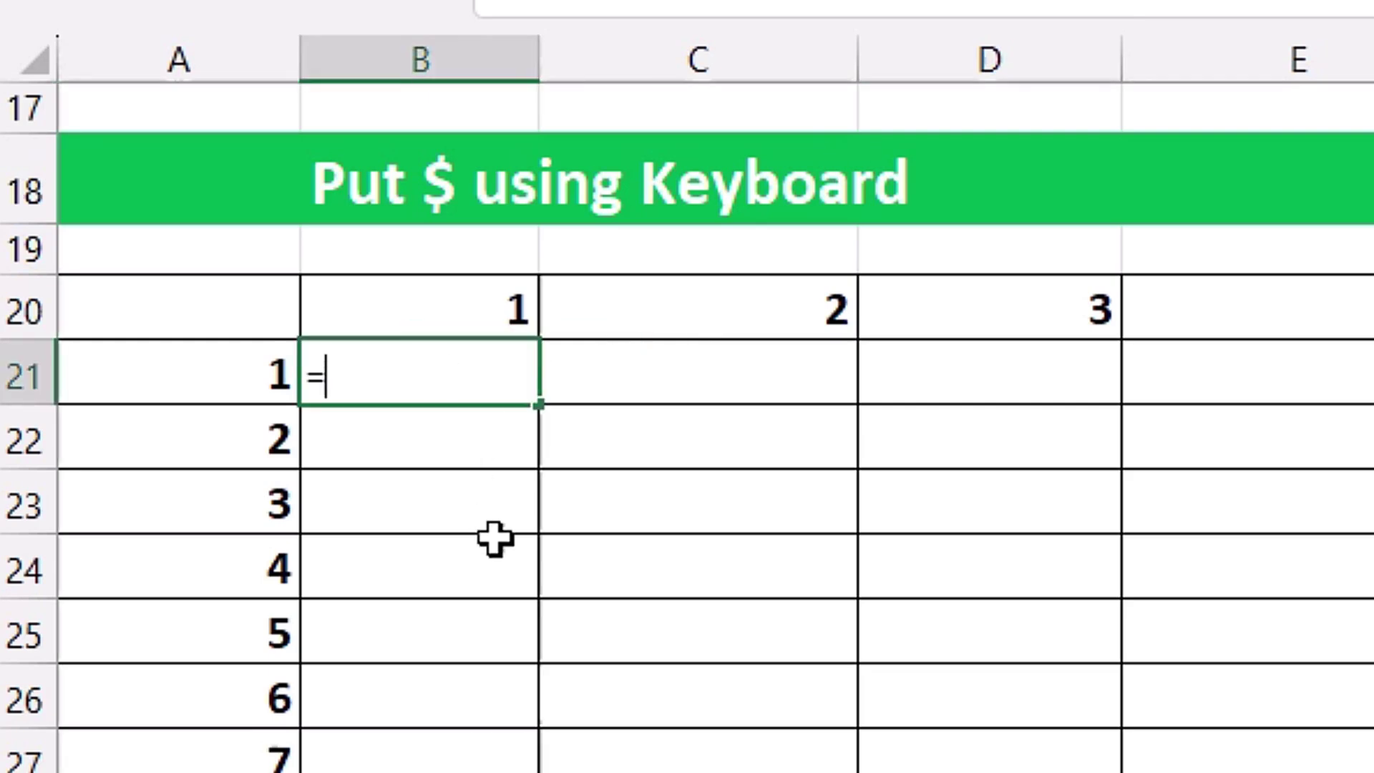
key(Up)
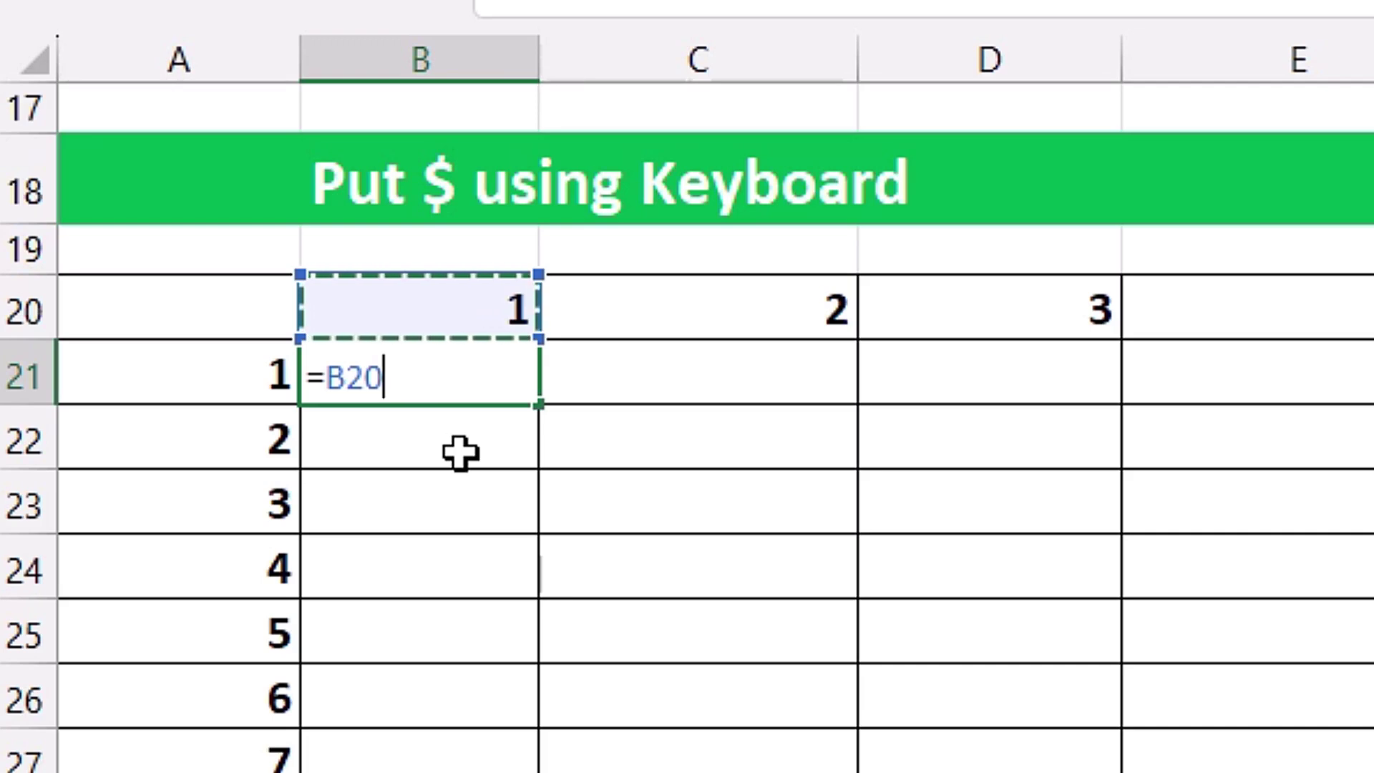
key(F4)
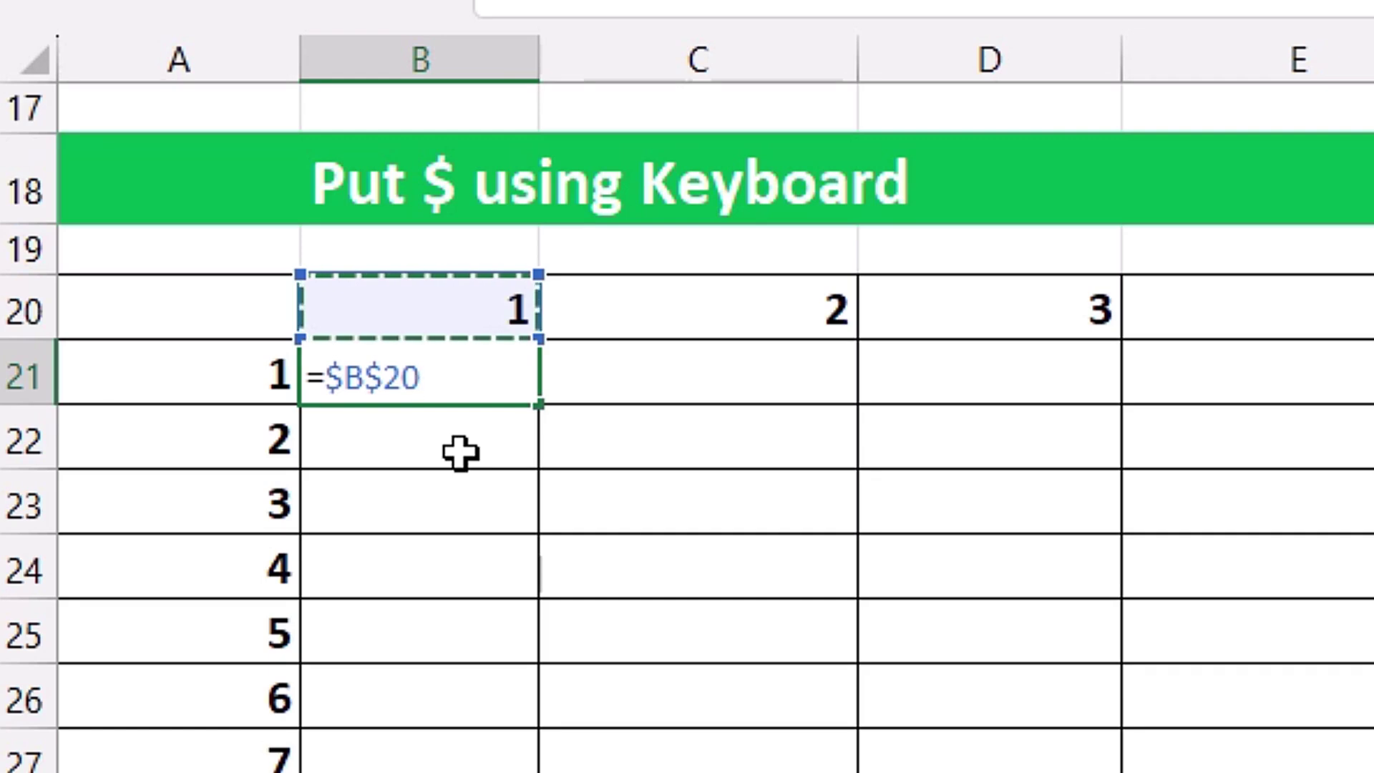
key(F4)
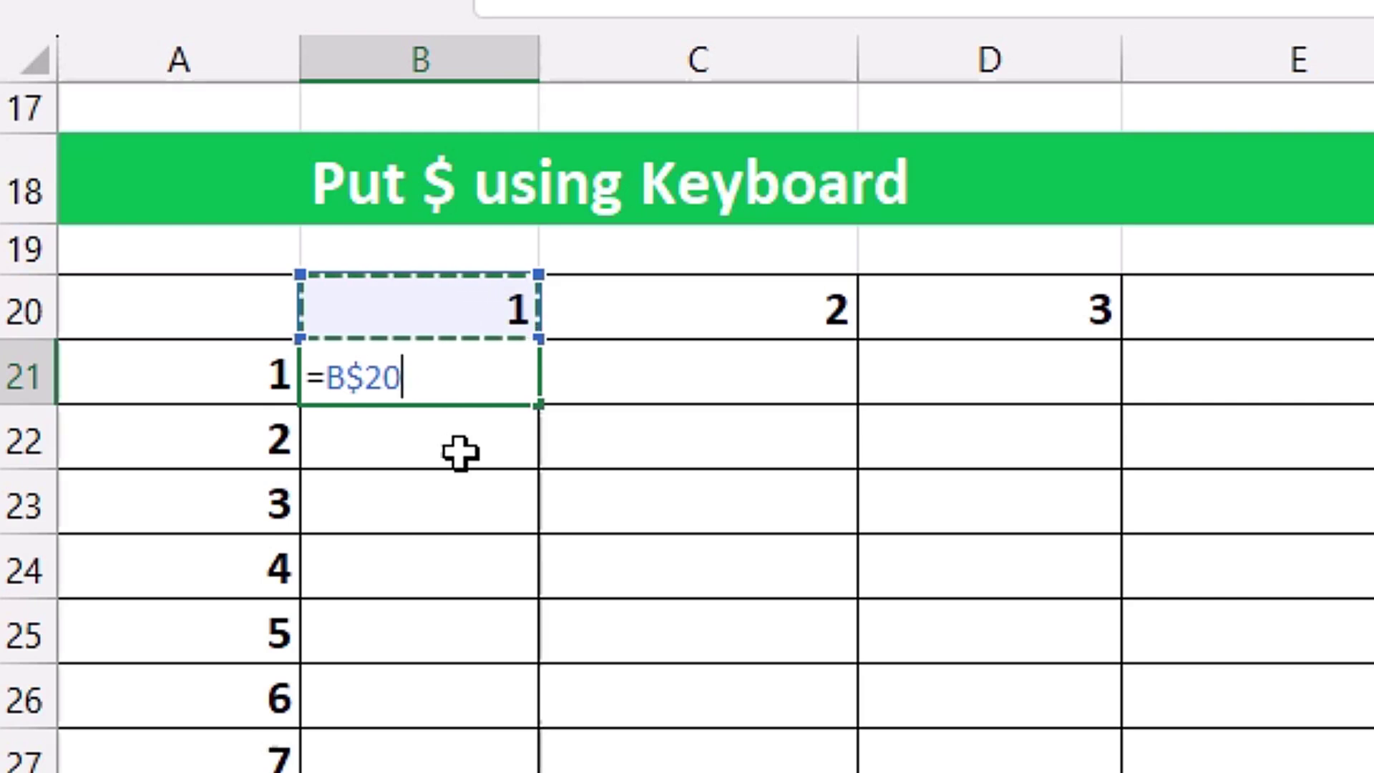
key(F4)
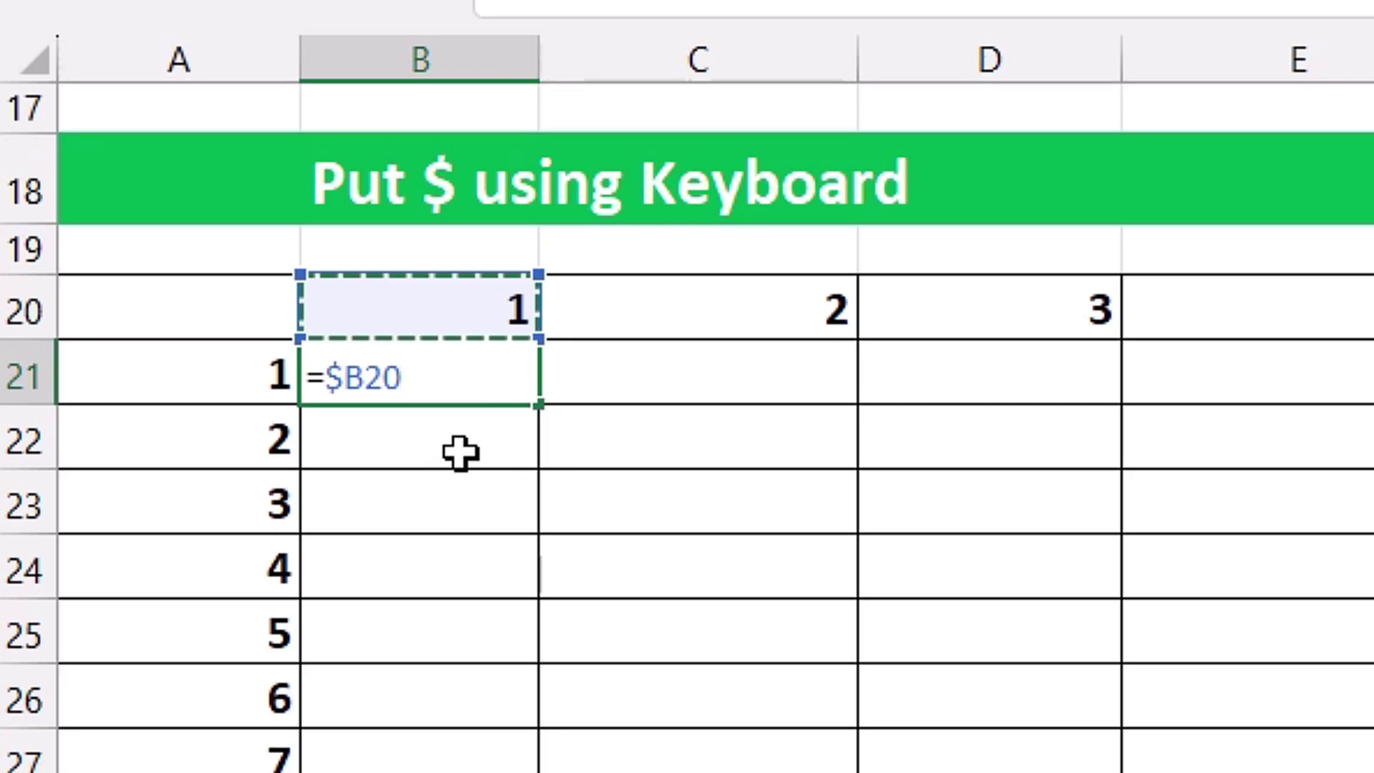
key(F4)
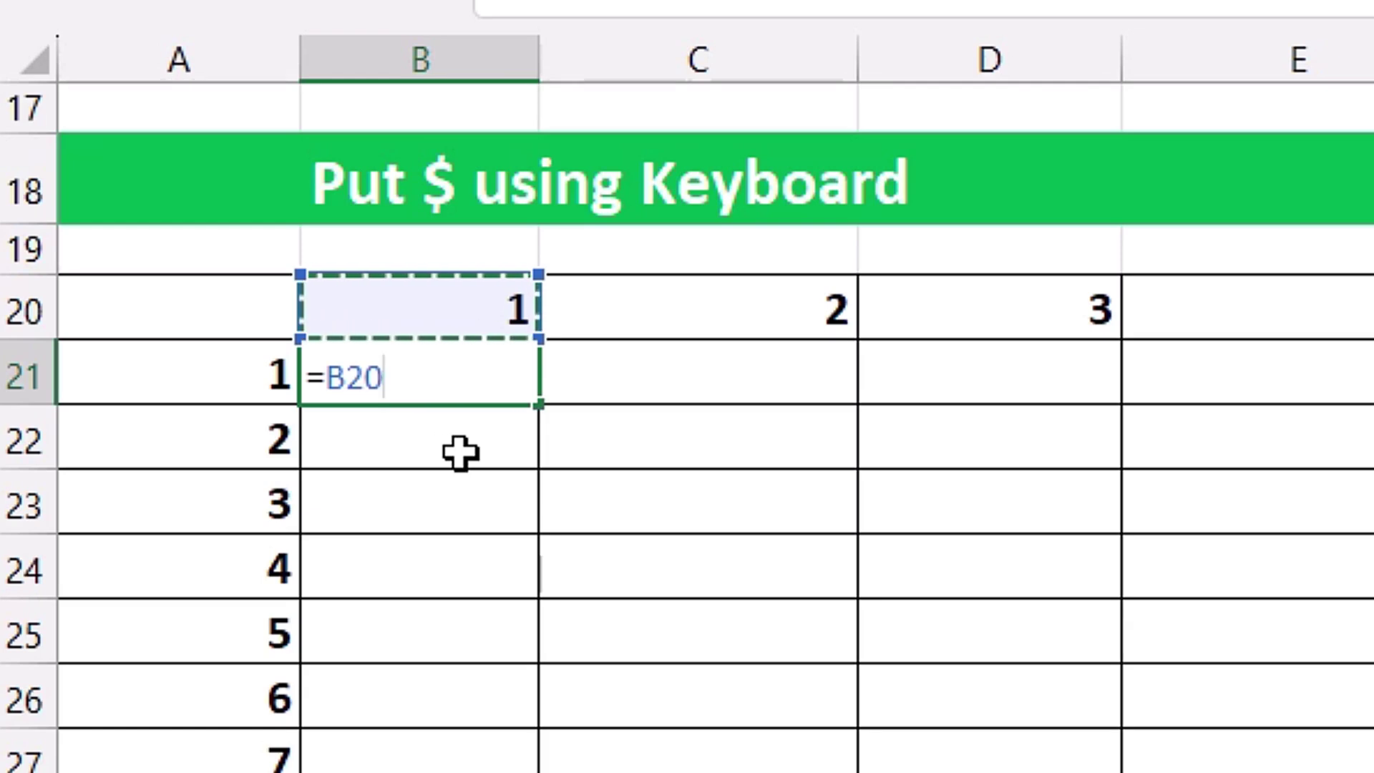
key(F4)
key(F4)
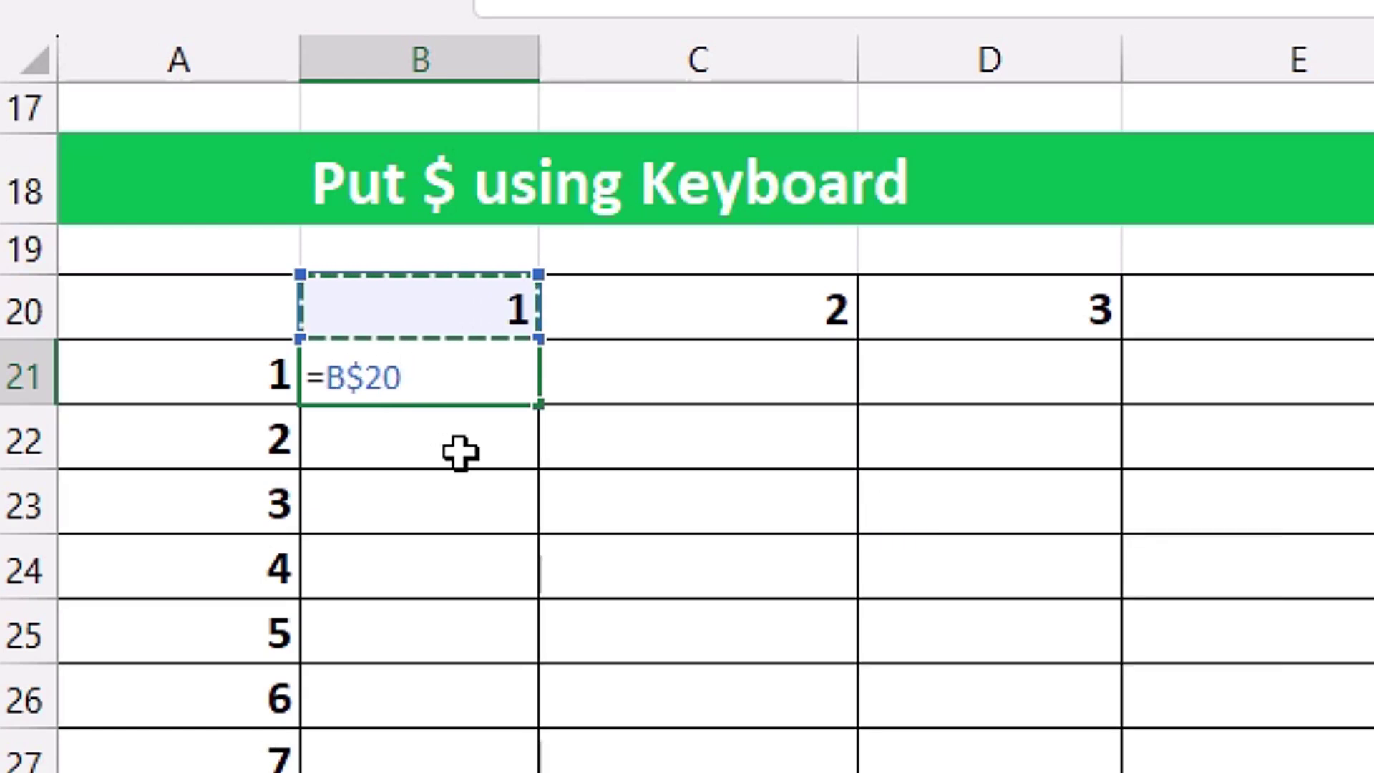
Multiply by the column-locked reference $A21 to complete =B$20*$A21 in B21, keeping the cell selected
text(*)
key(Left)
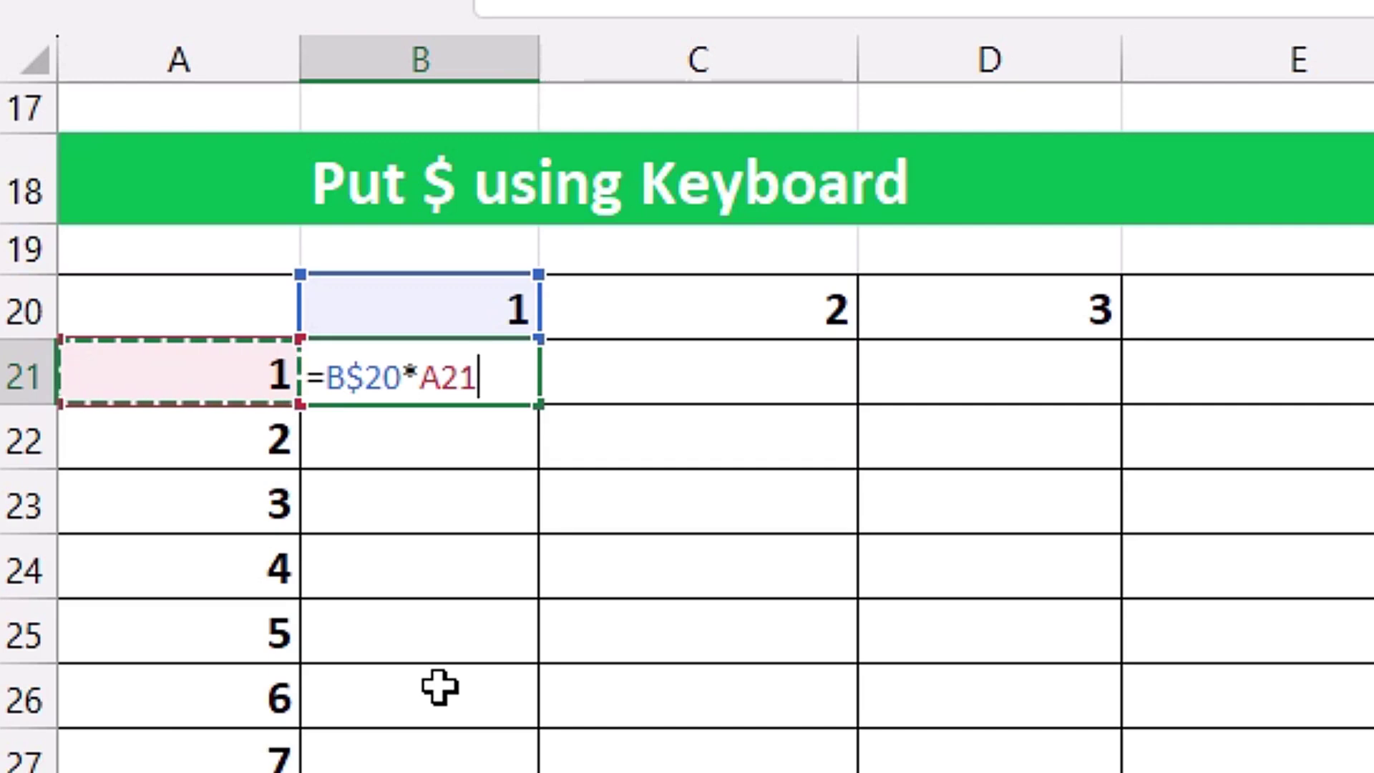
key(F4)
key(F4)
key(F4)
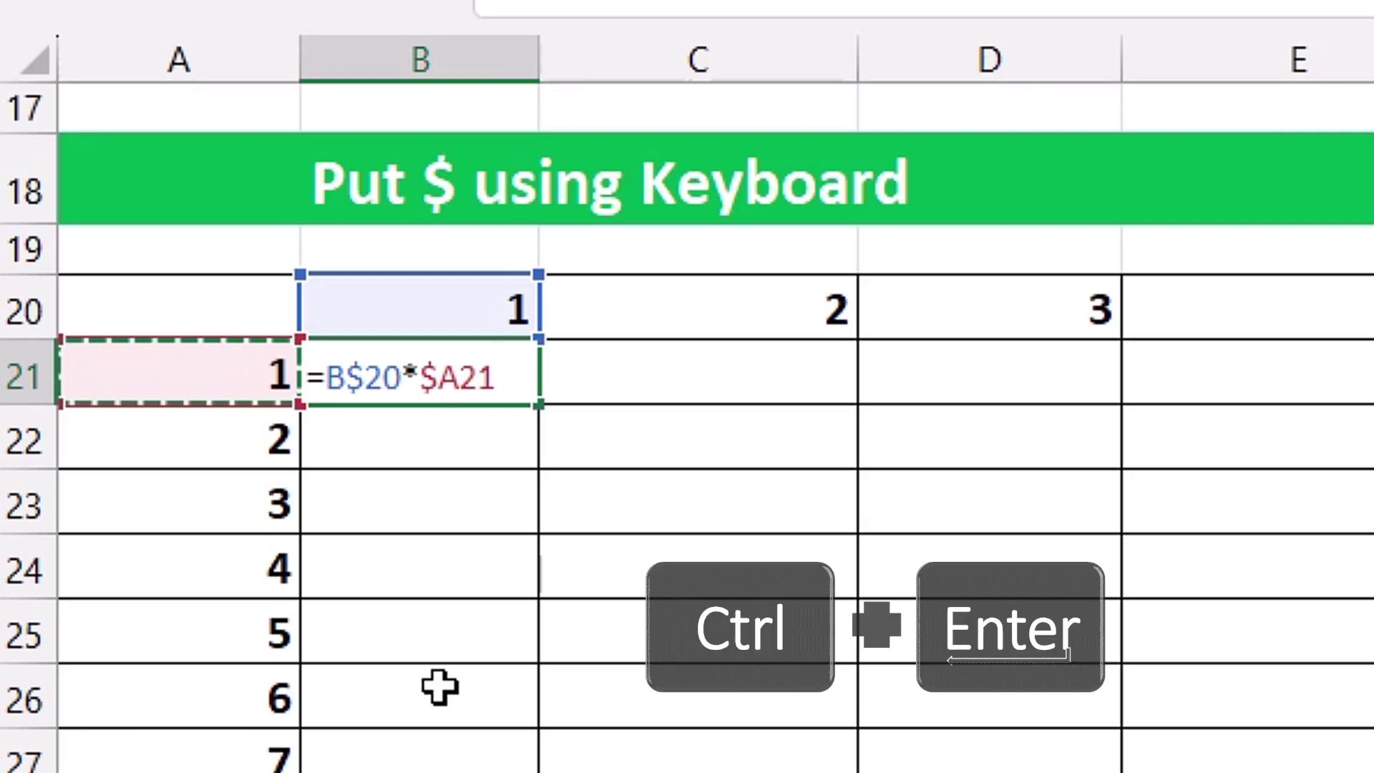
key(ctrl+Return)
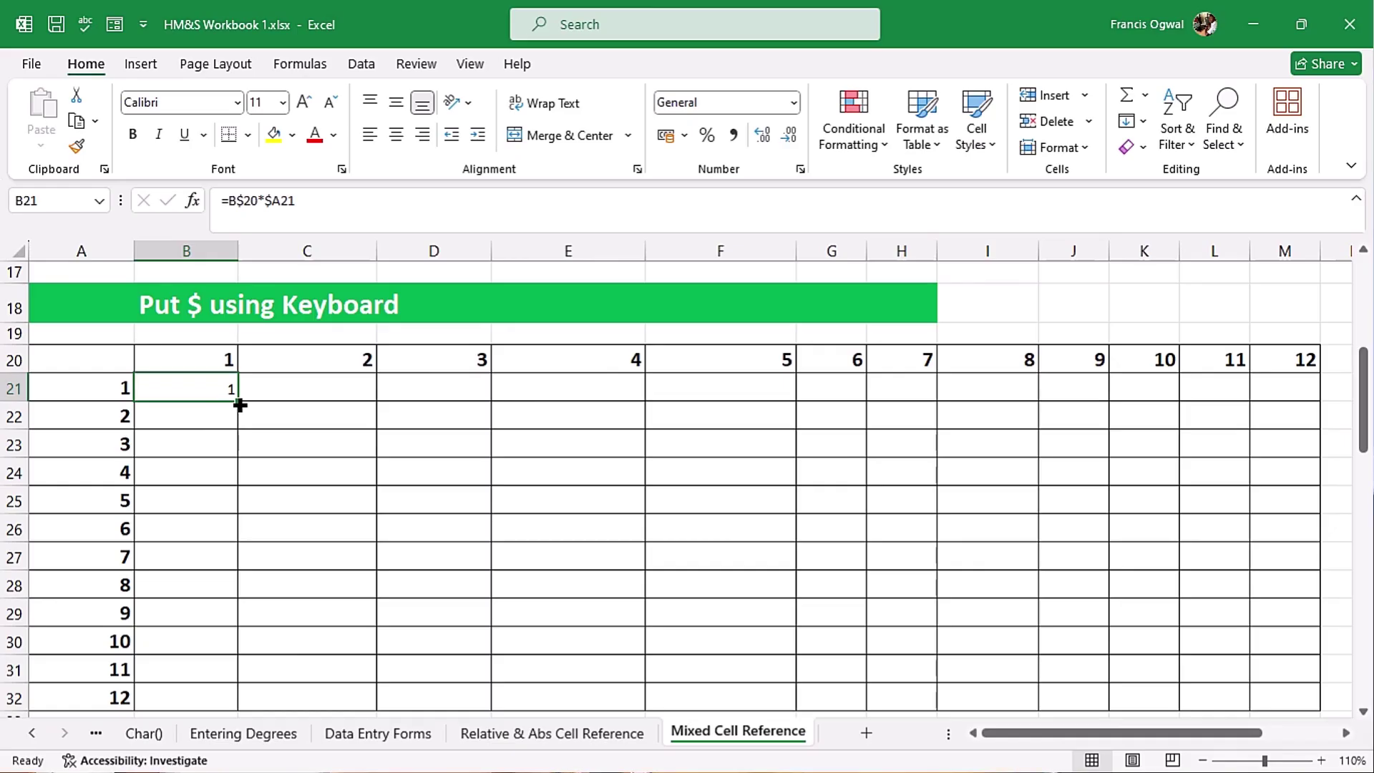
Fill the B21 formula across to column M and down to row 32, and check which header cells M32 references
drag(538, 404, 1373, 449)
drag(1189, 420, 1319, 403)
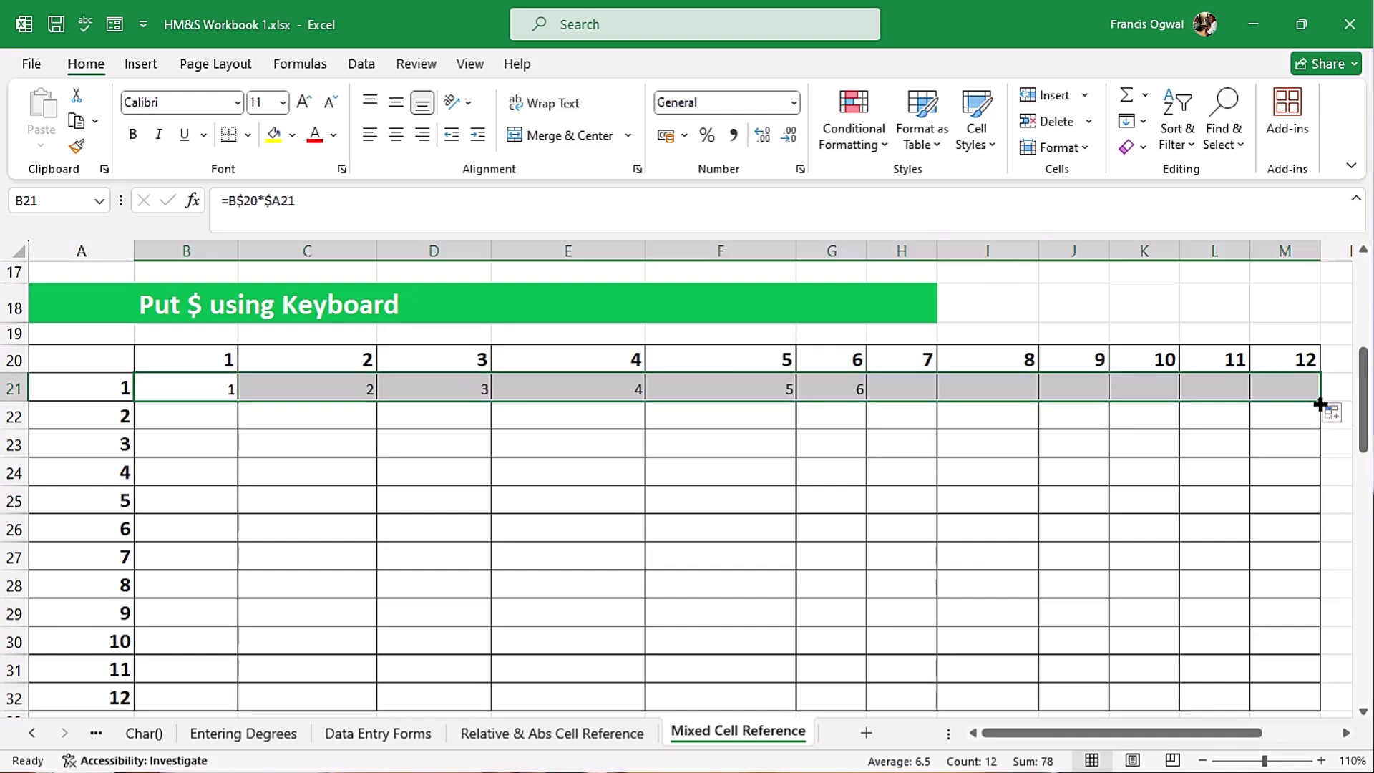
double_click(1319, 403)
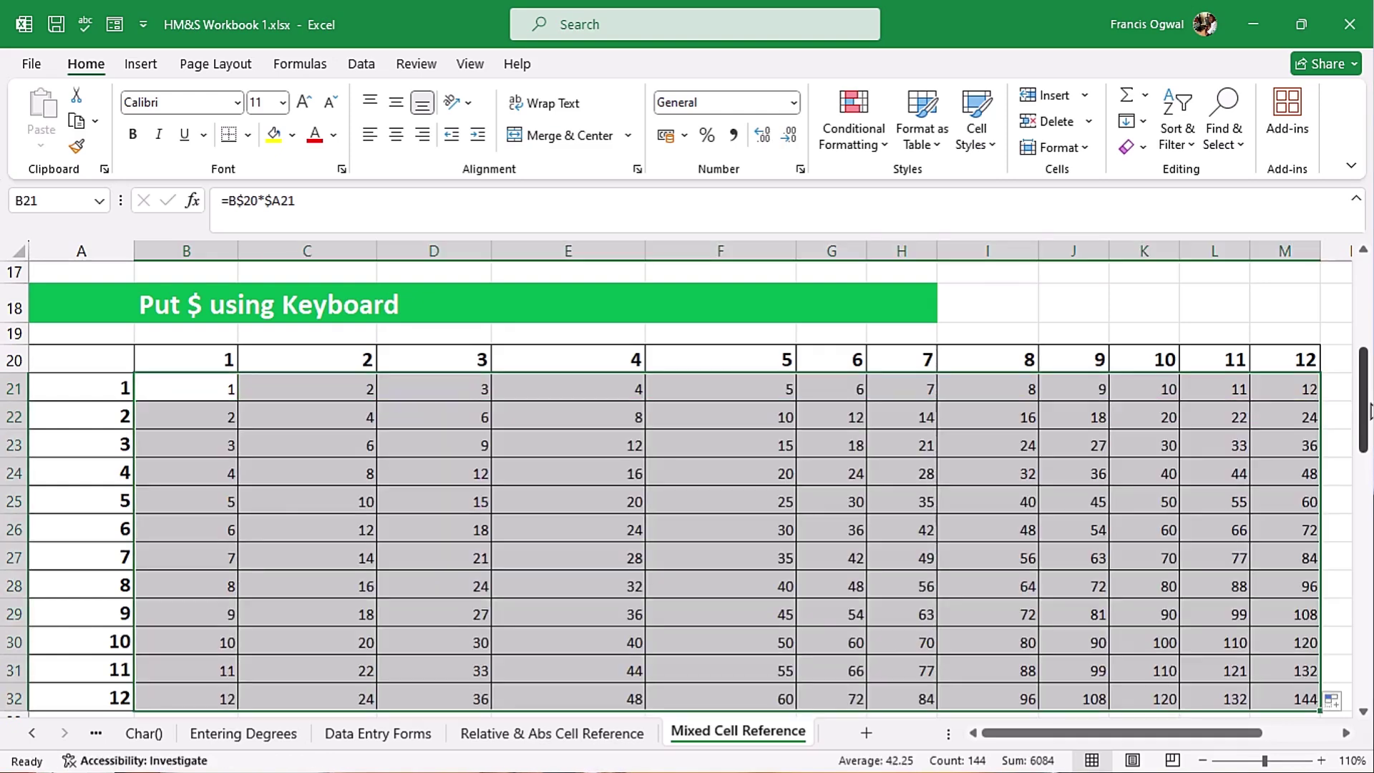
click(1292, 691)
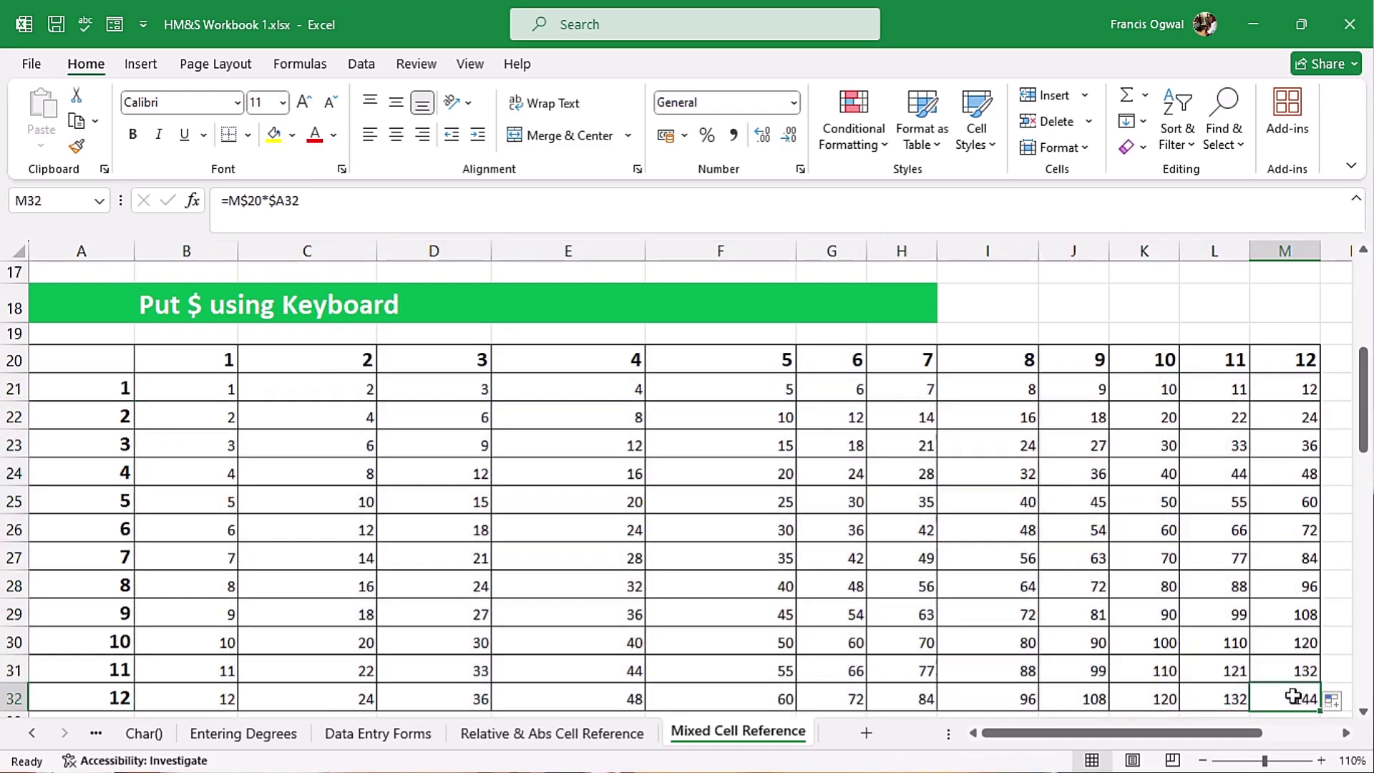
key(F2)
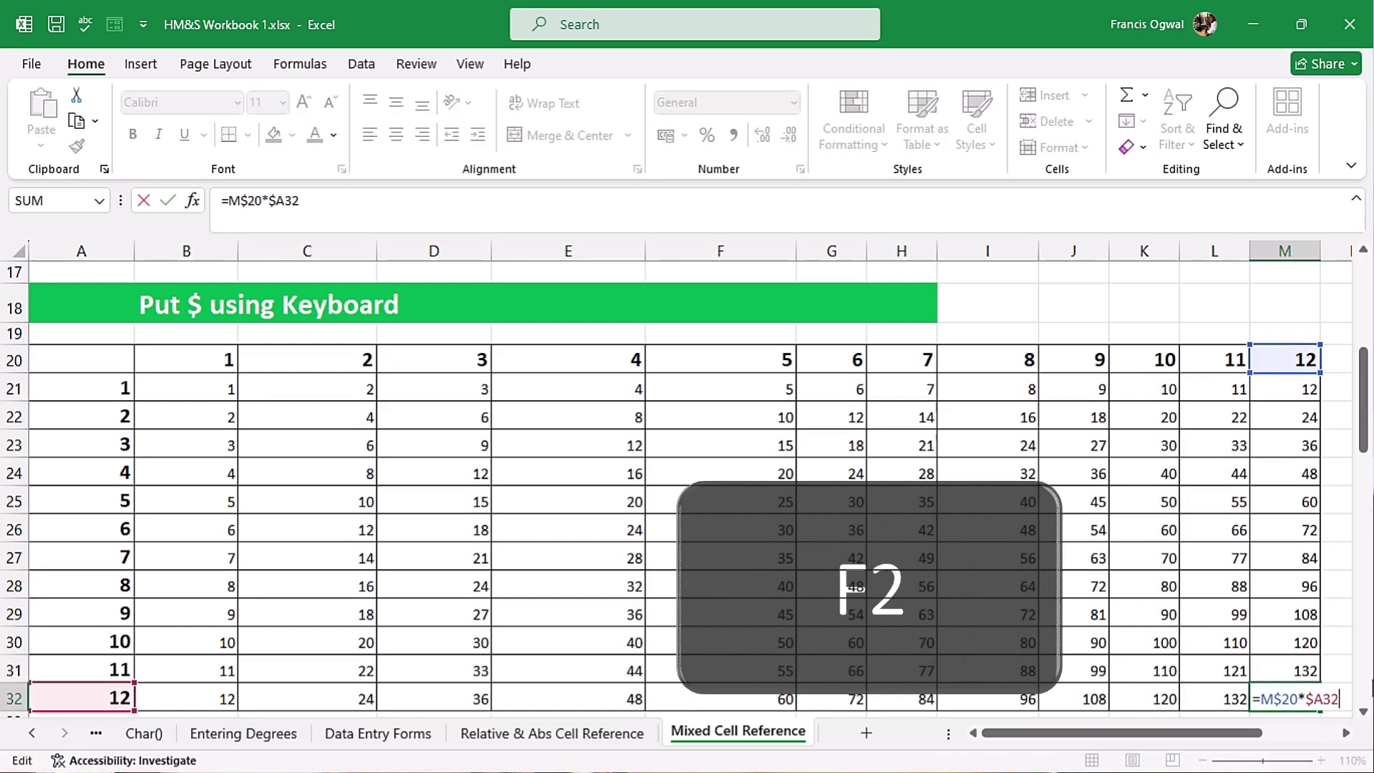
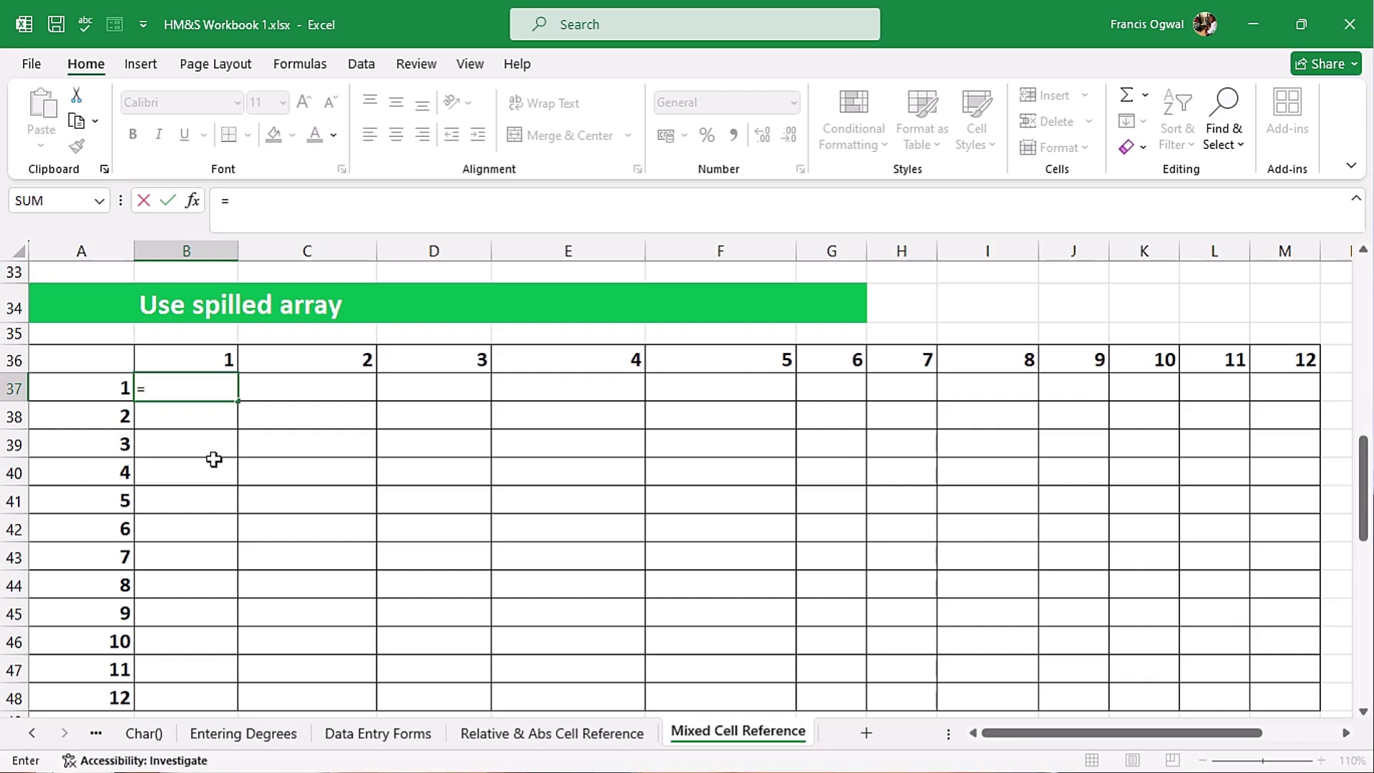
Enter the spilled array formula =B36:M36*A37:A48 in B37 to fill the whole multiplication table
drag(179, 354, 1306, 356)
text(*)
drag(113, 389, 130, 697)
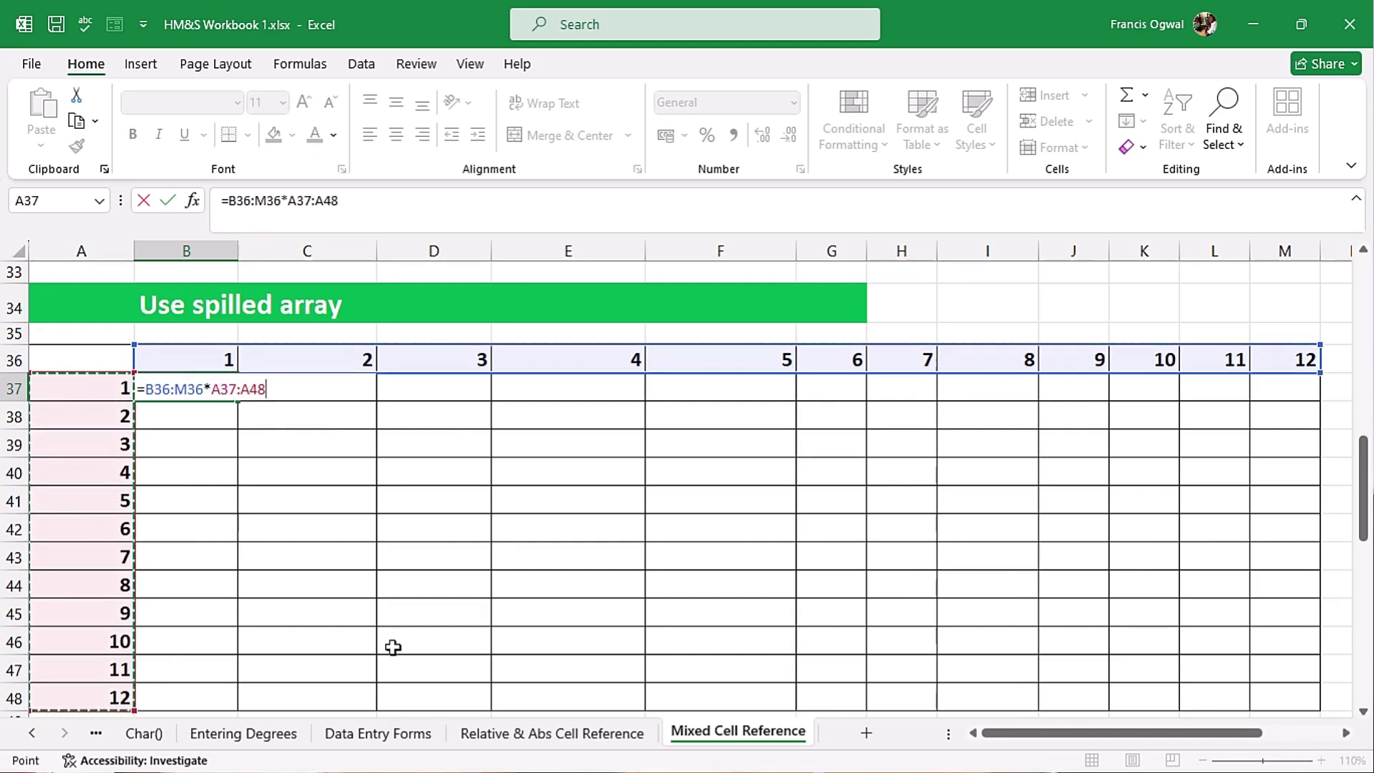
key(ctrl+Return)
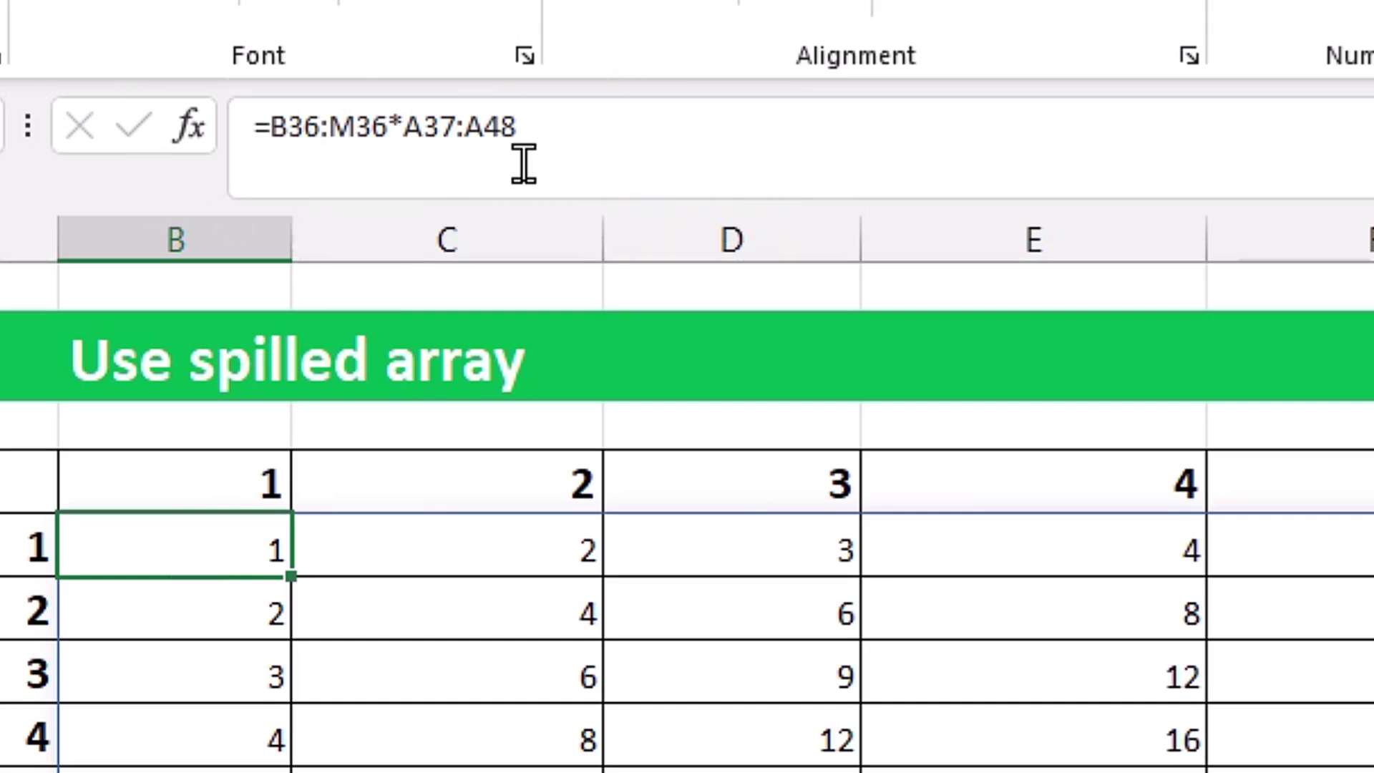
Compare the formula shown for B37 with those shown for other cells in the spilled range
click(534, 545)
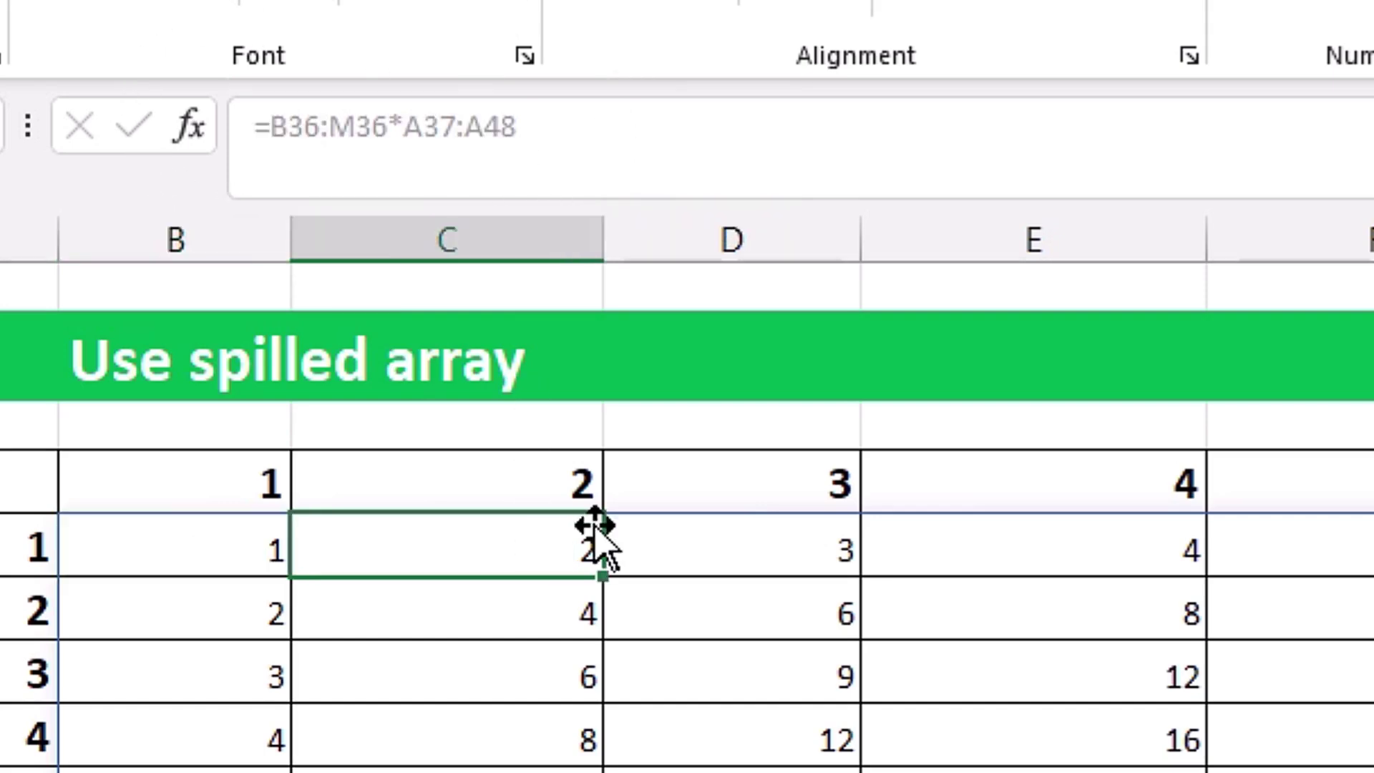
click(740, 609)
click(927, 686)
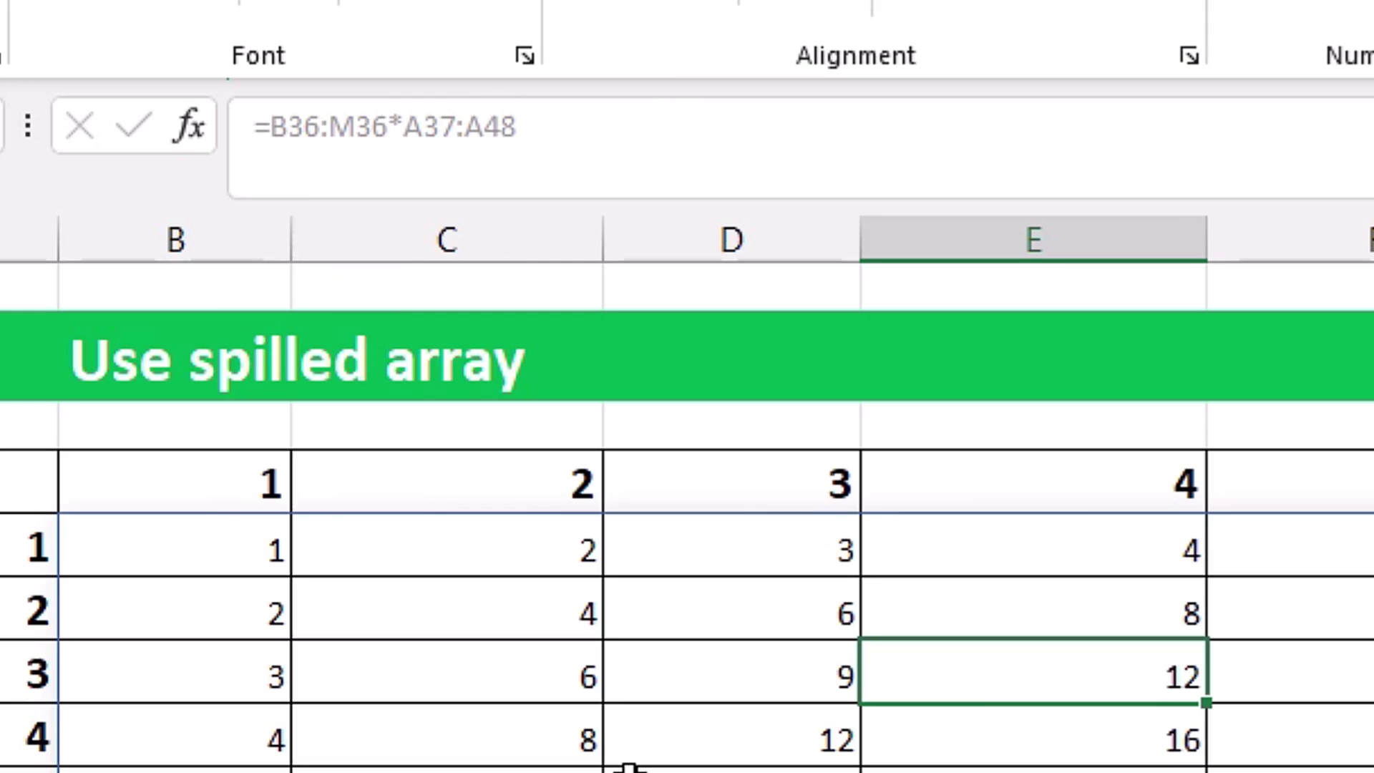
click(218, 544)
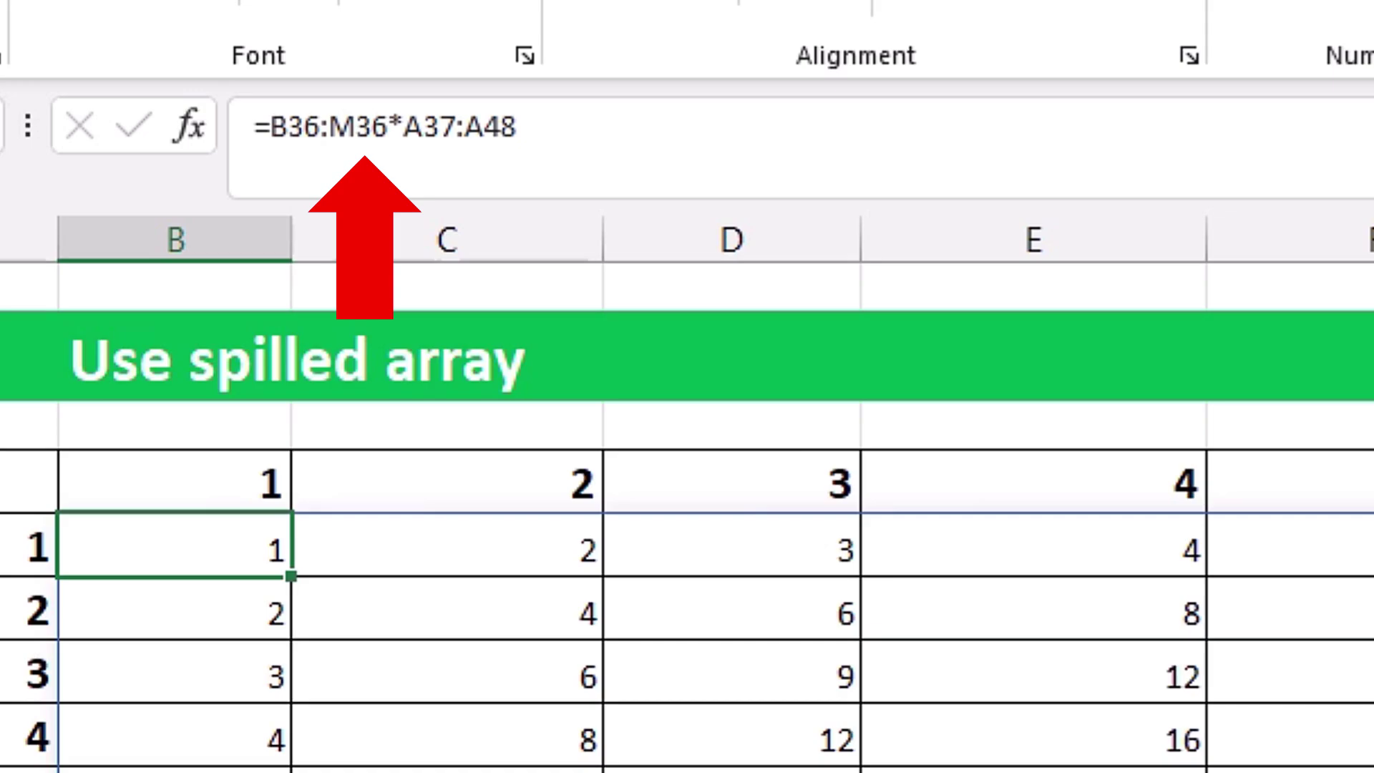
click(732, 734)
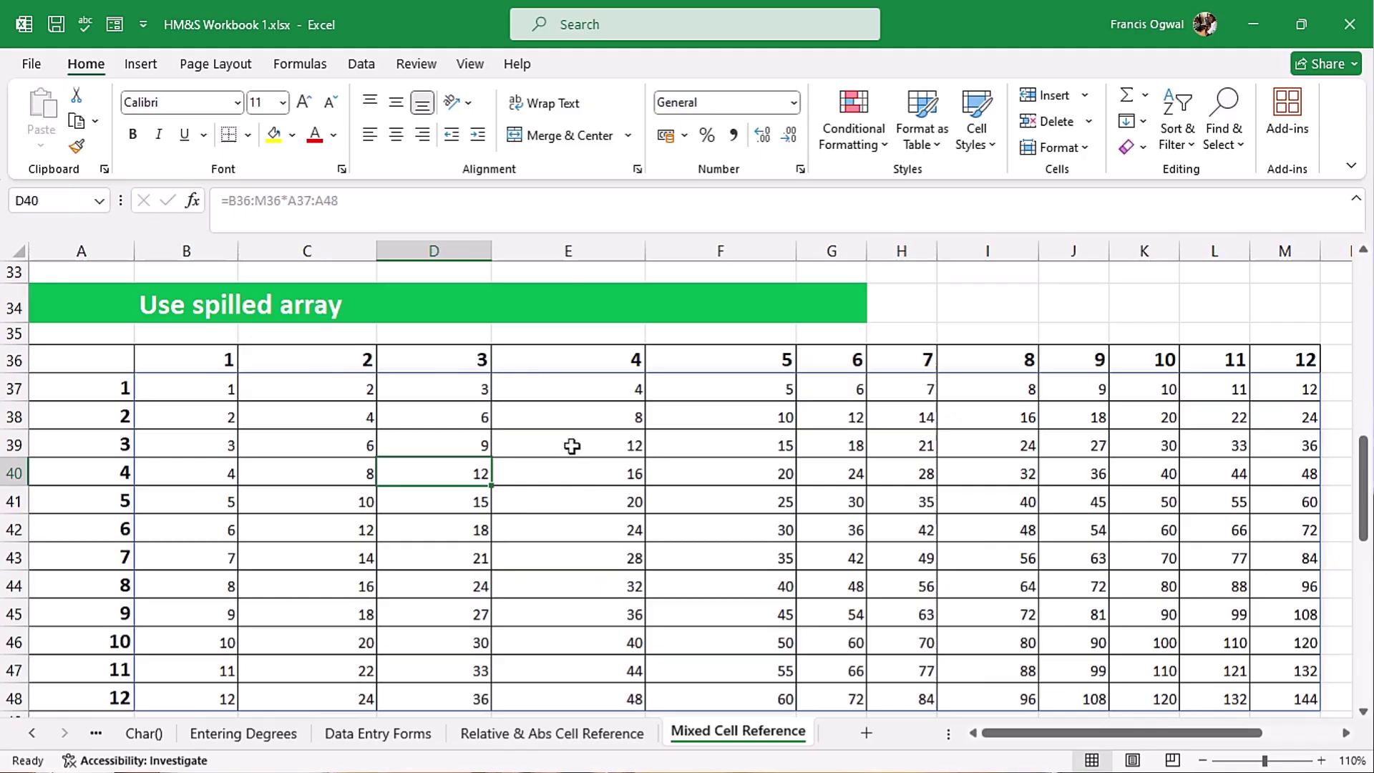
Try to clear the individual spilled cells E39, F41 and M48
click(571, 446)
key(BackSpace)
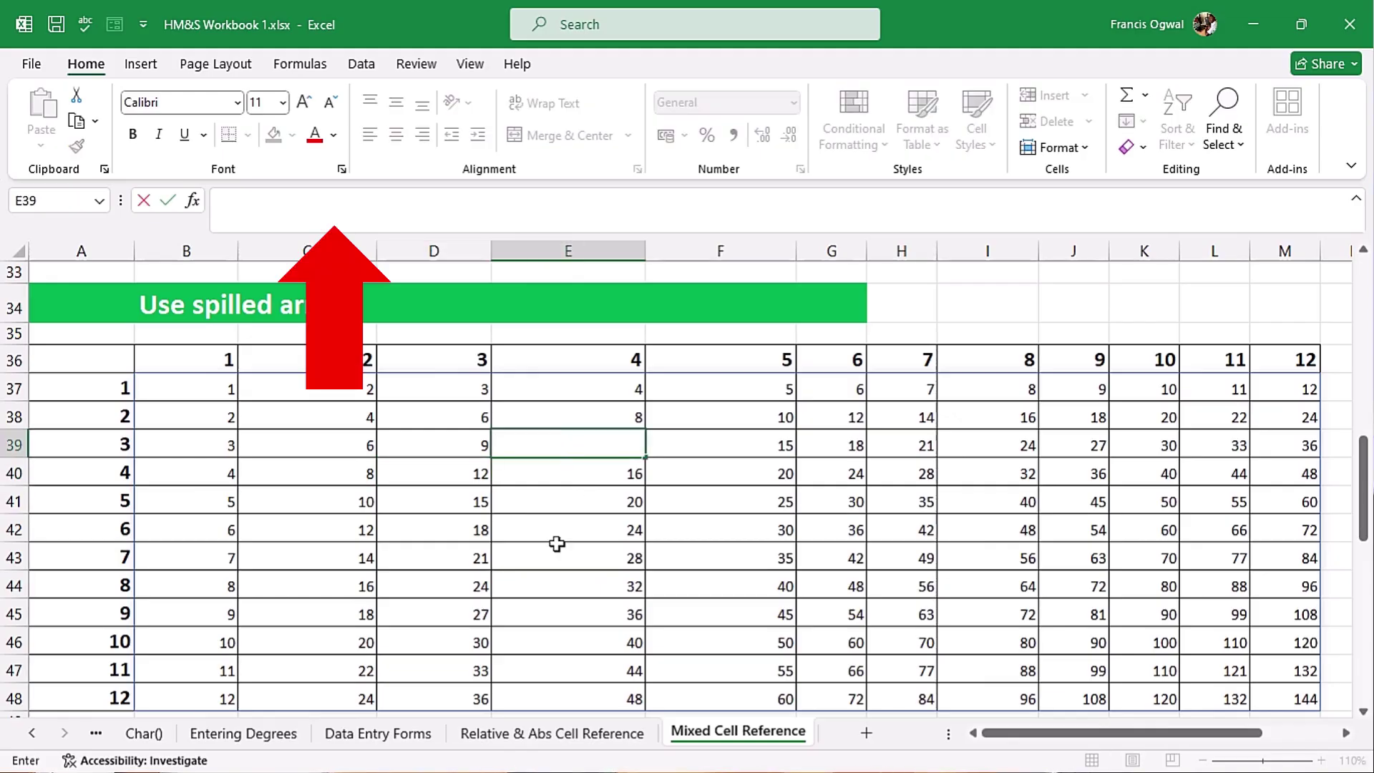
click(719, 500)
key(BackSpace)
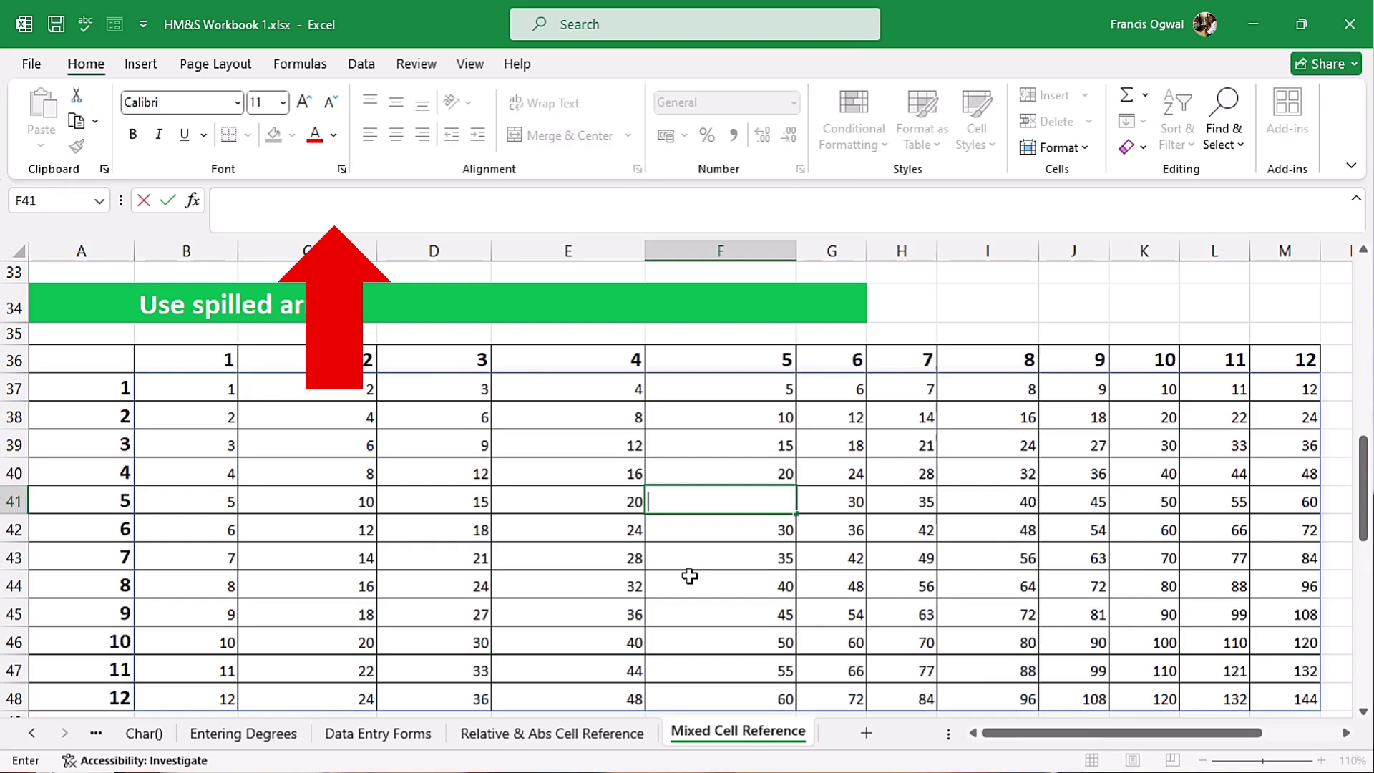
click(1288, 696)
key(BackSpace)
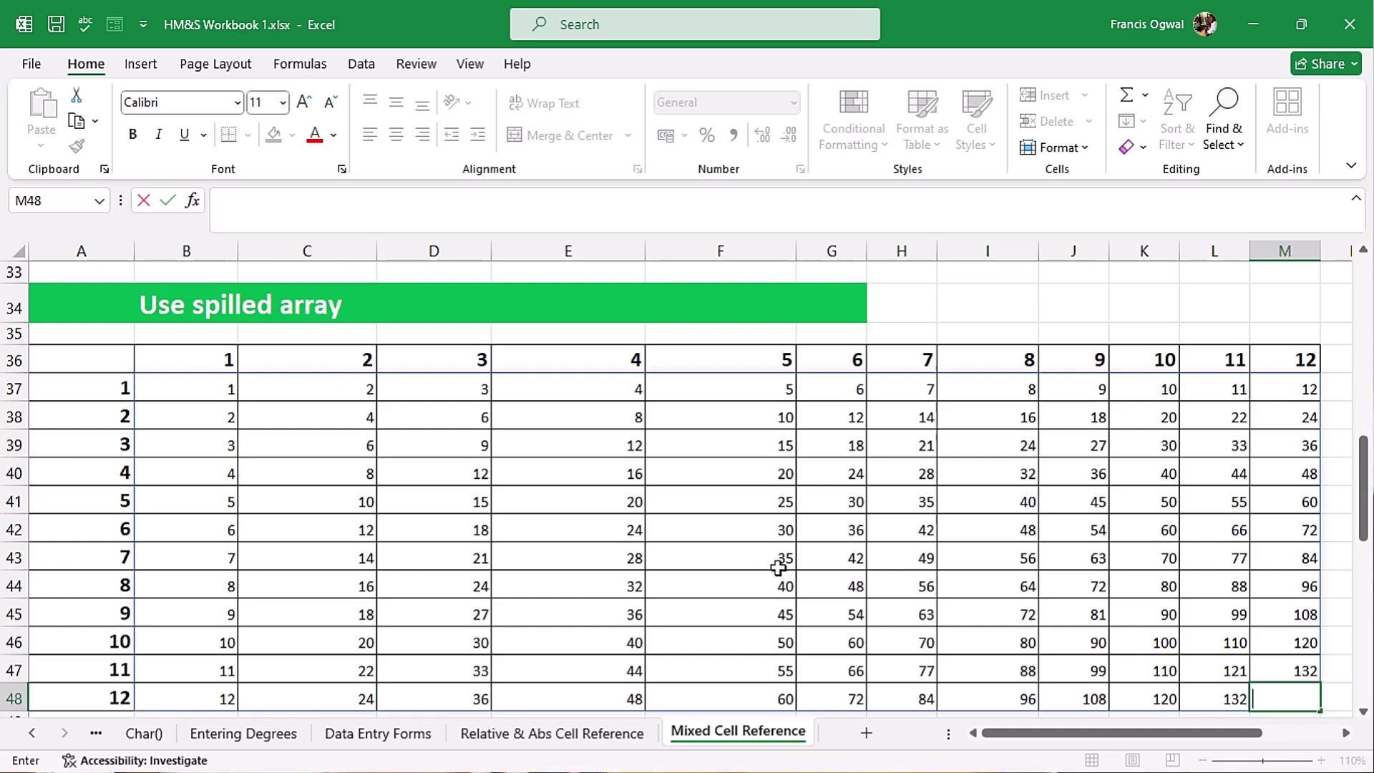
Inspect the ranges referenced by the spilled array formula in B37, leaving the formula as it is
click(217, 399)
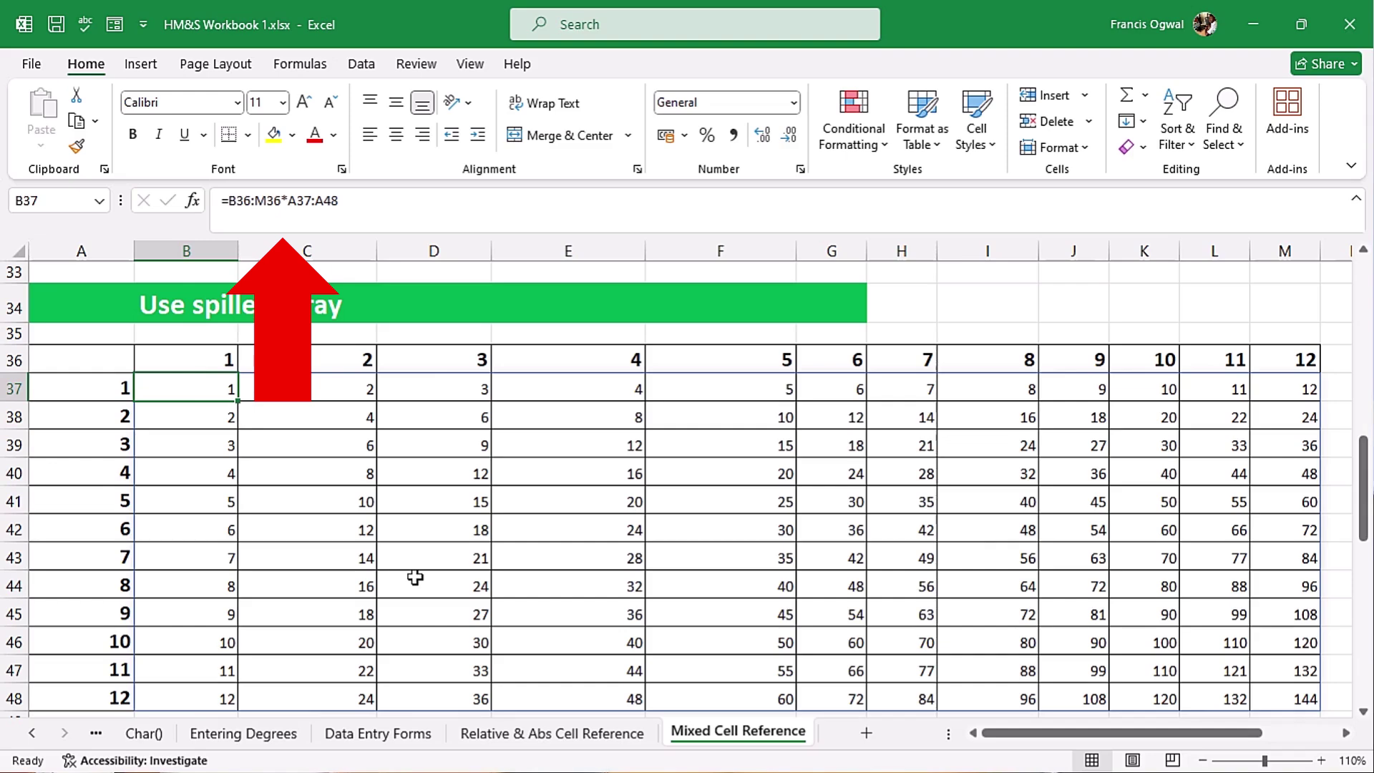
double_click(173, 387)
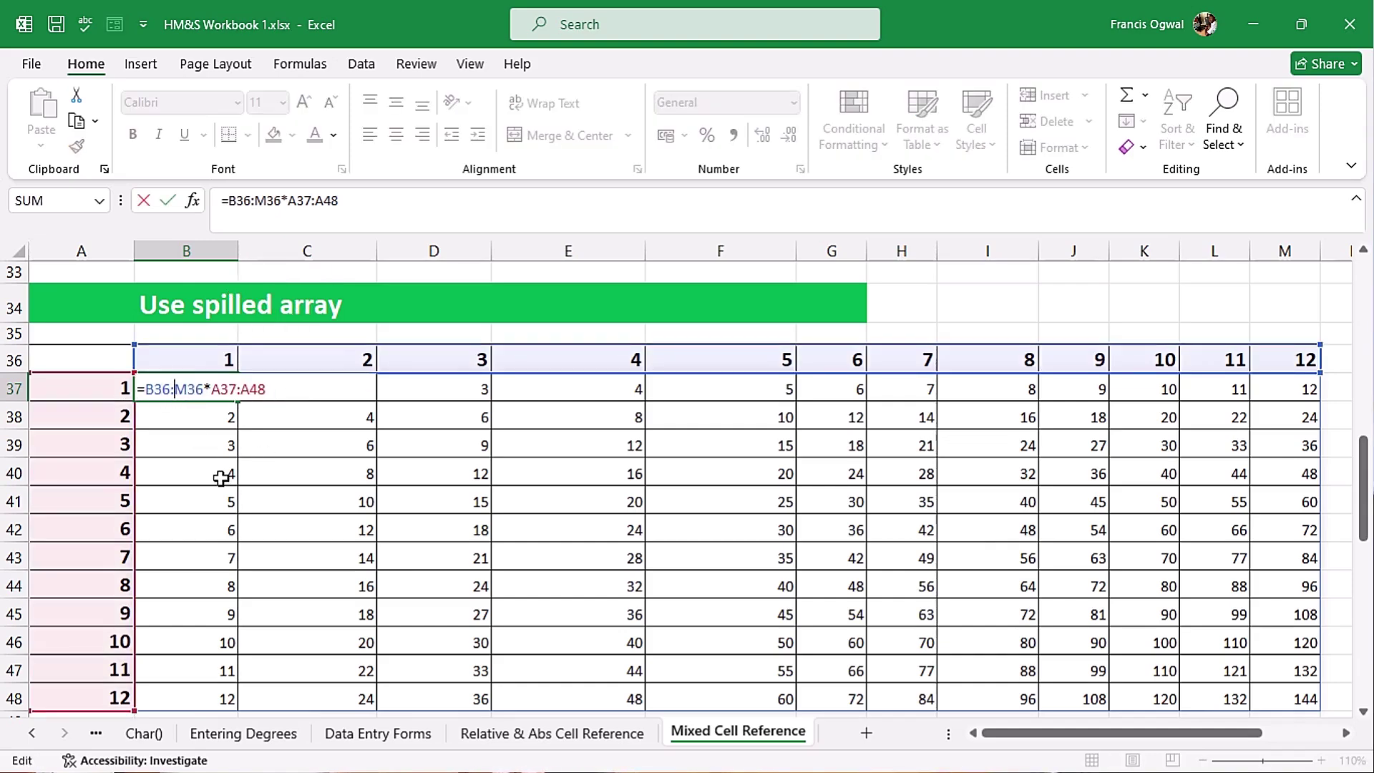
key(Return)
Delete the spilled array formula from B37 and undo the deletion
click(214, 391)
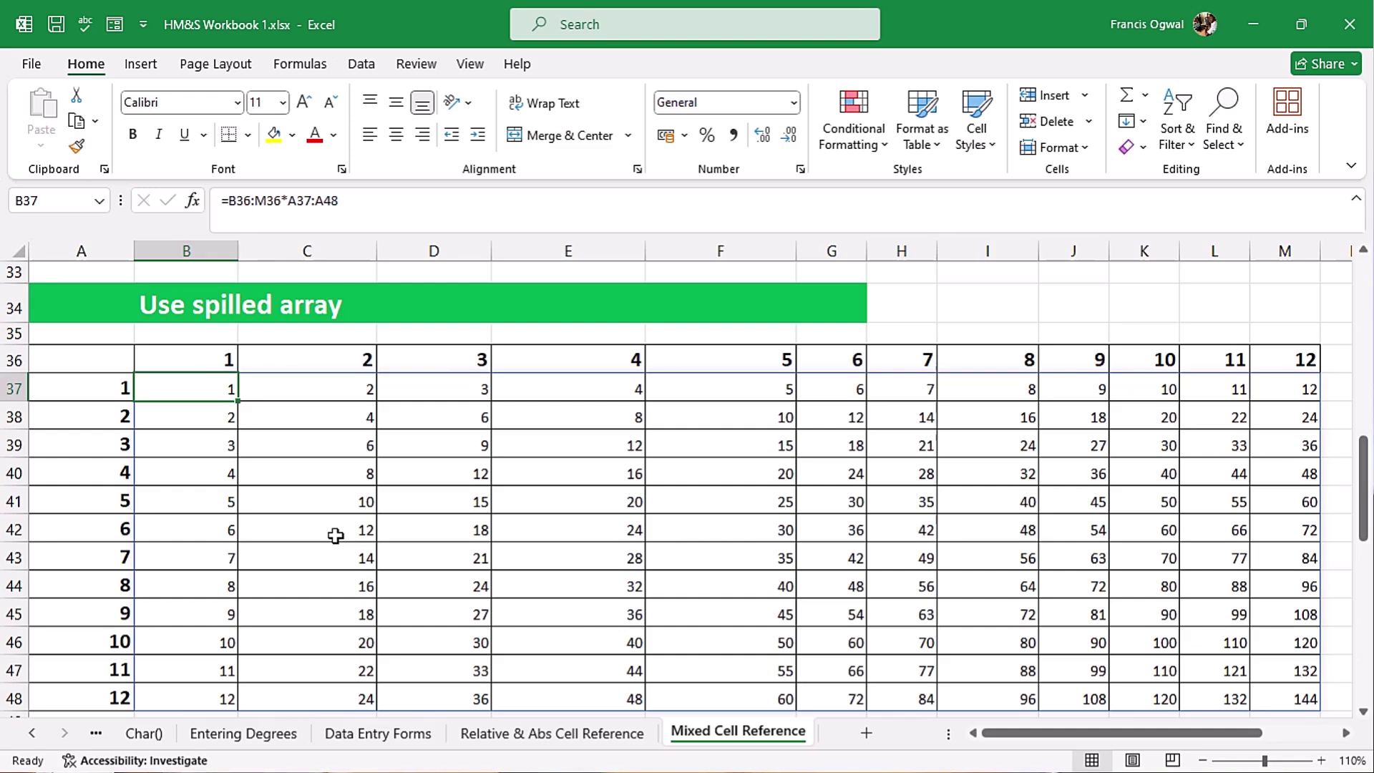
key(Delete)
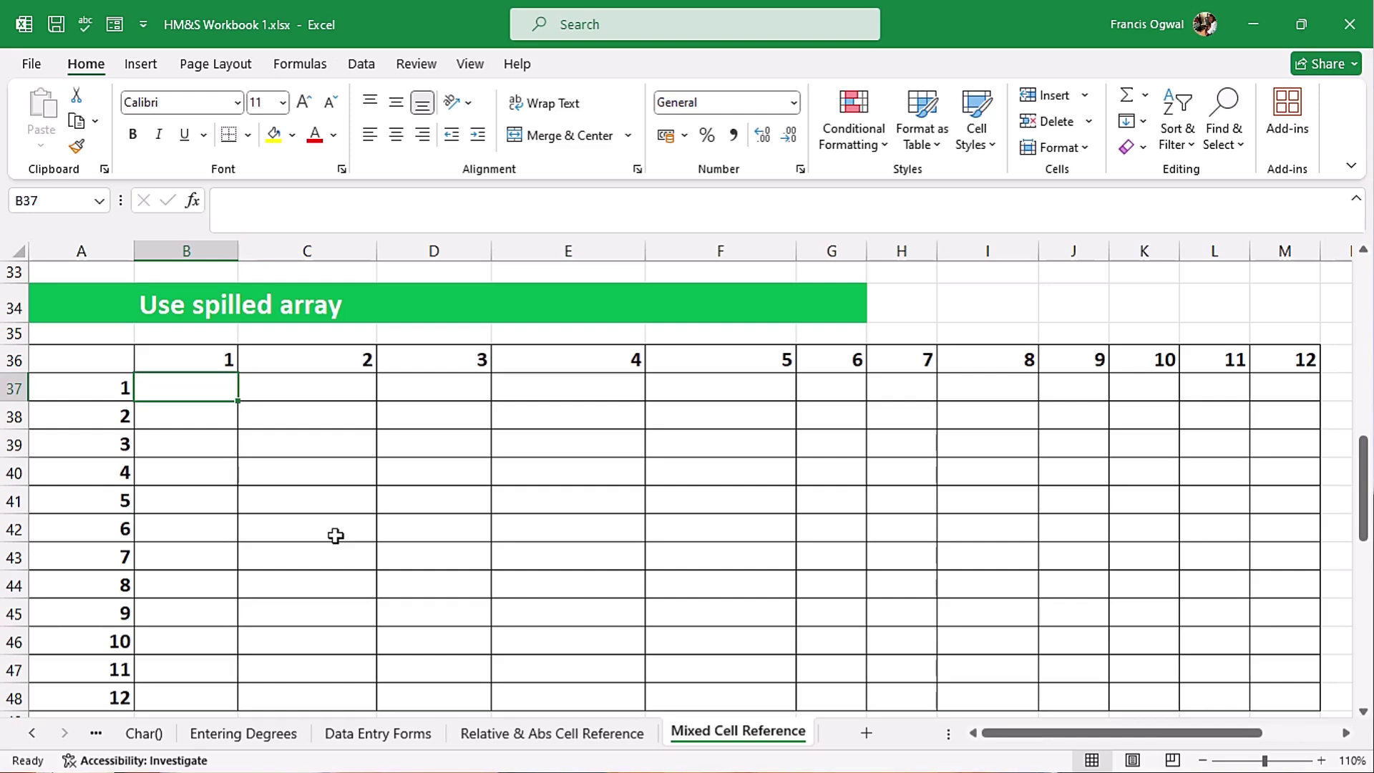
key(ctrl+z)
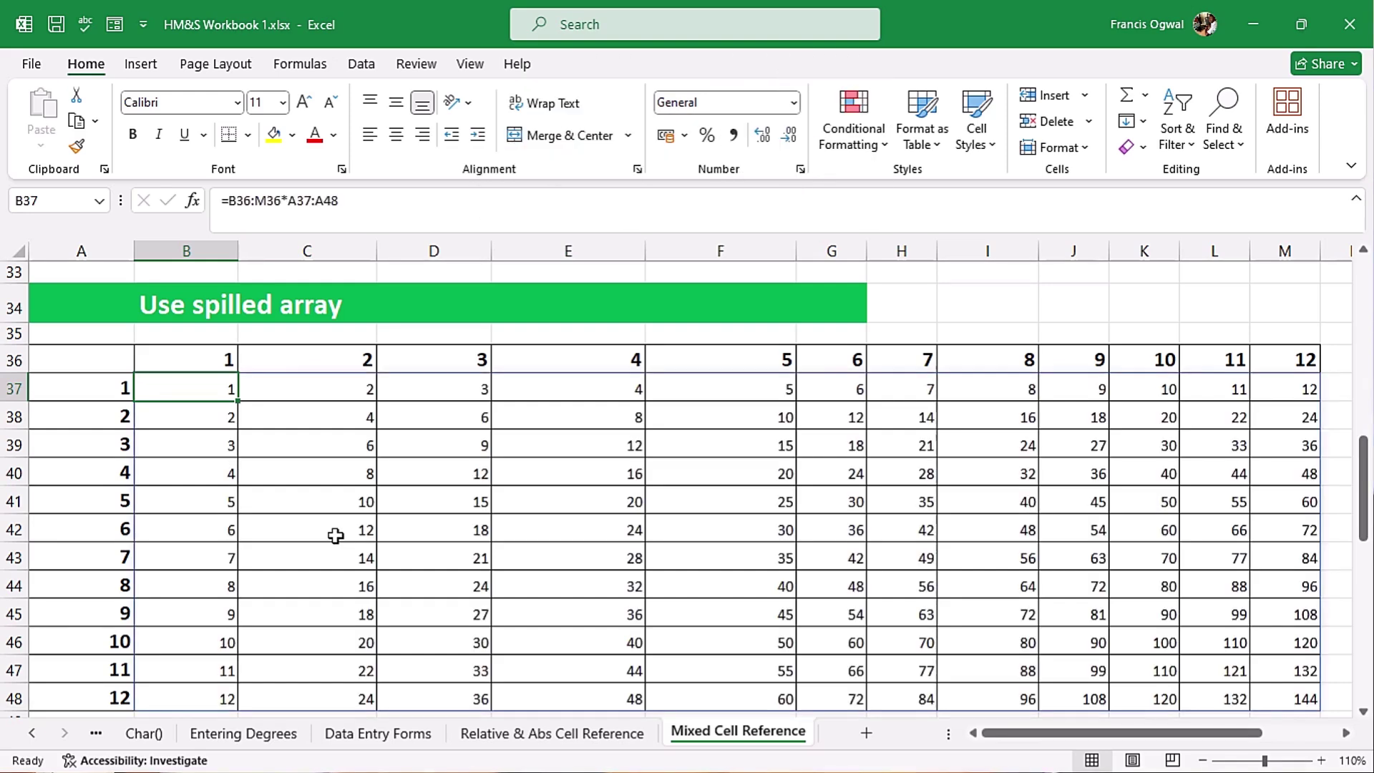
Examine the weekday and participant headings in rows 52 and 53 of the 1st TB Prevention Meeting payment budget
drag(1349, 506, 1349, 602)
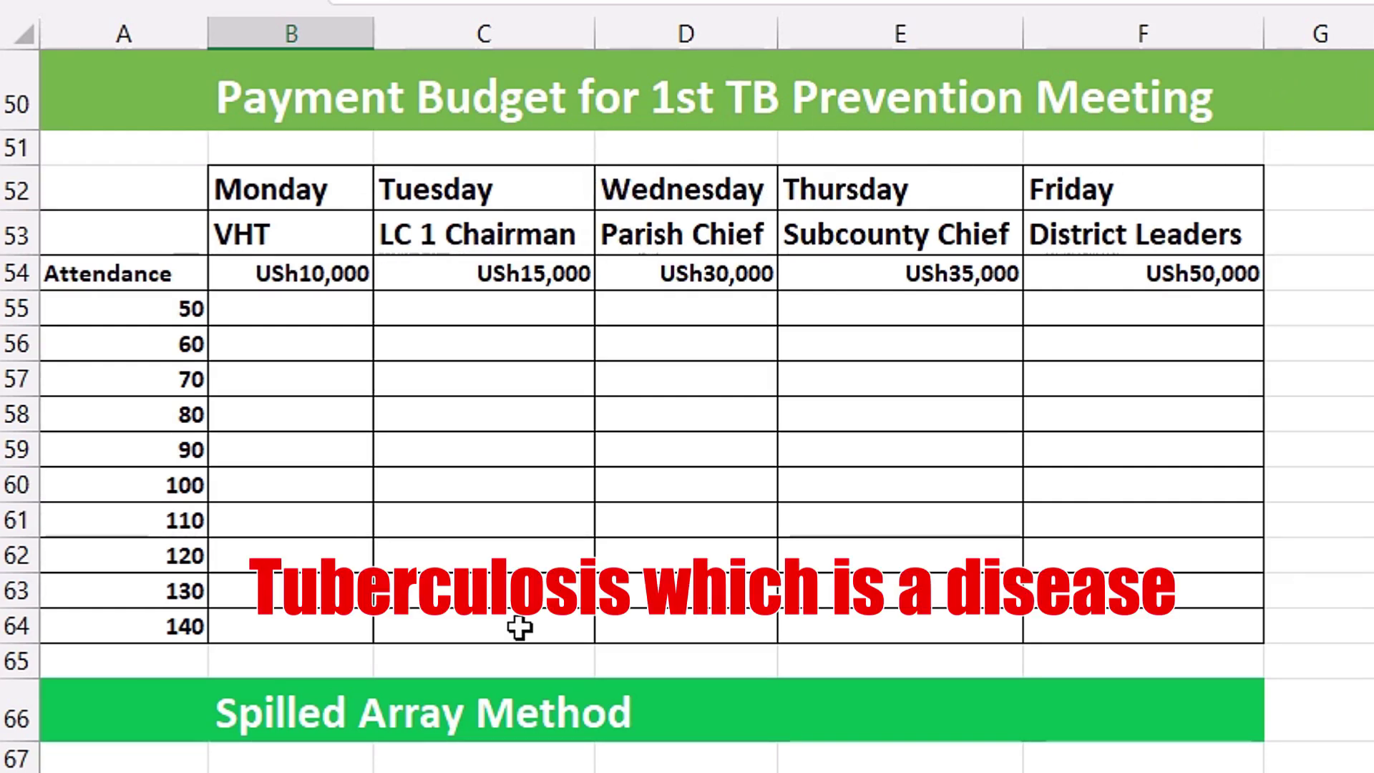
click(294, 189)
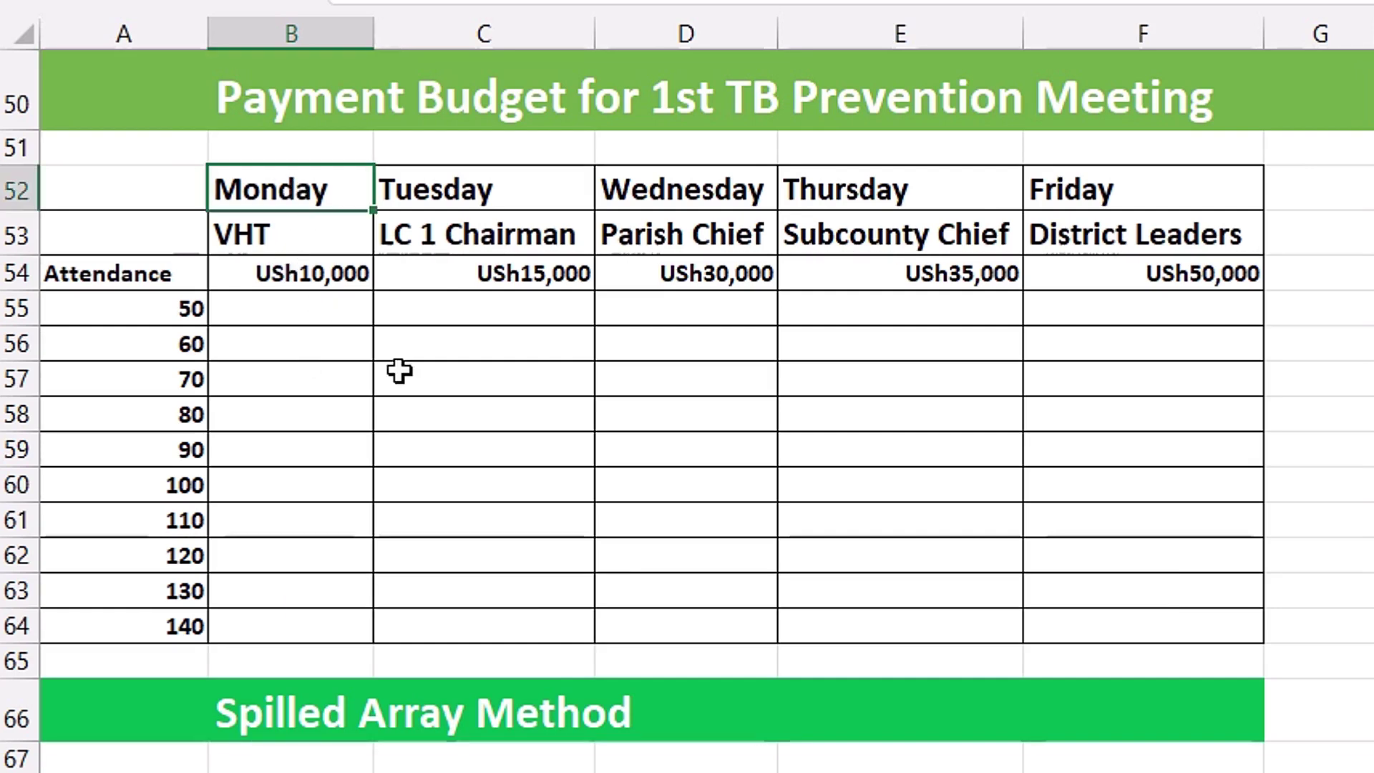
click(1171, 199)
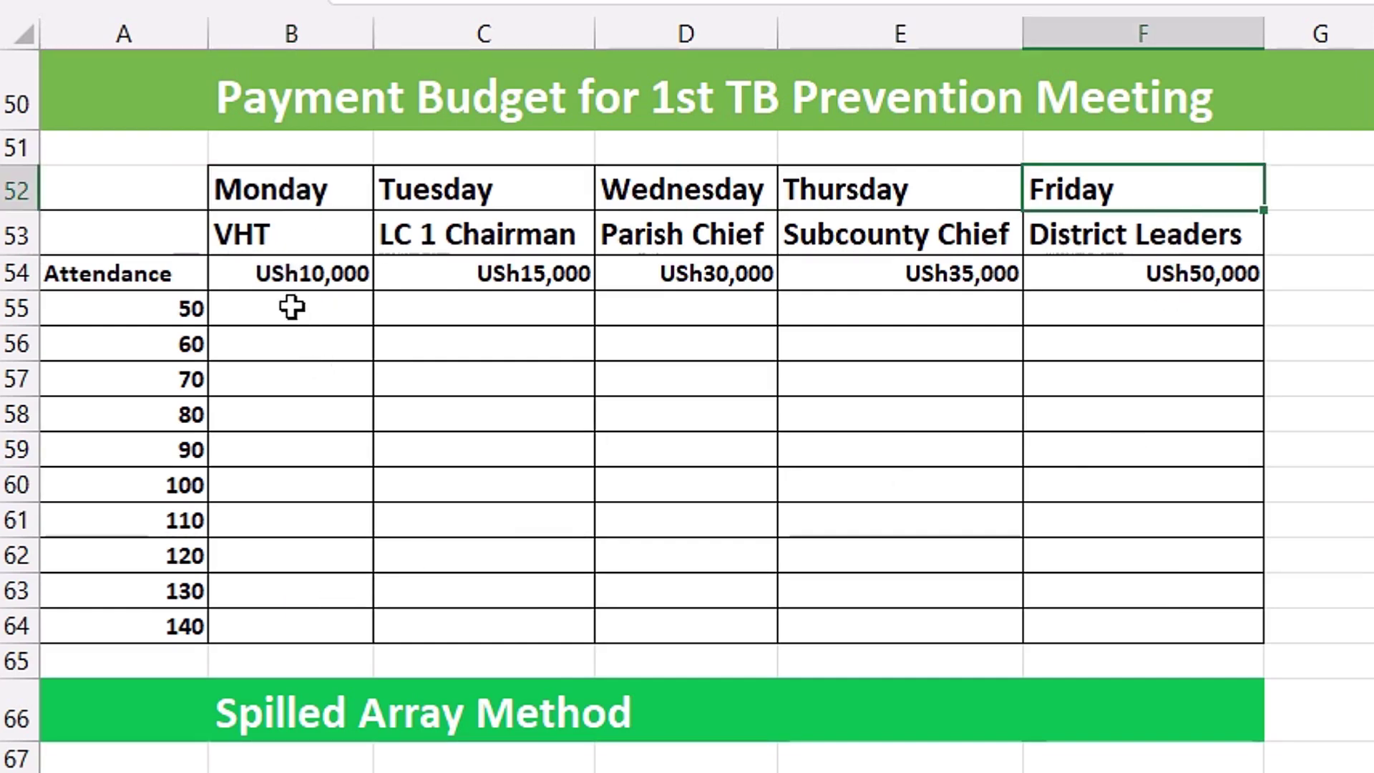
click(291, 247)
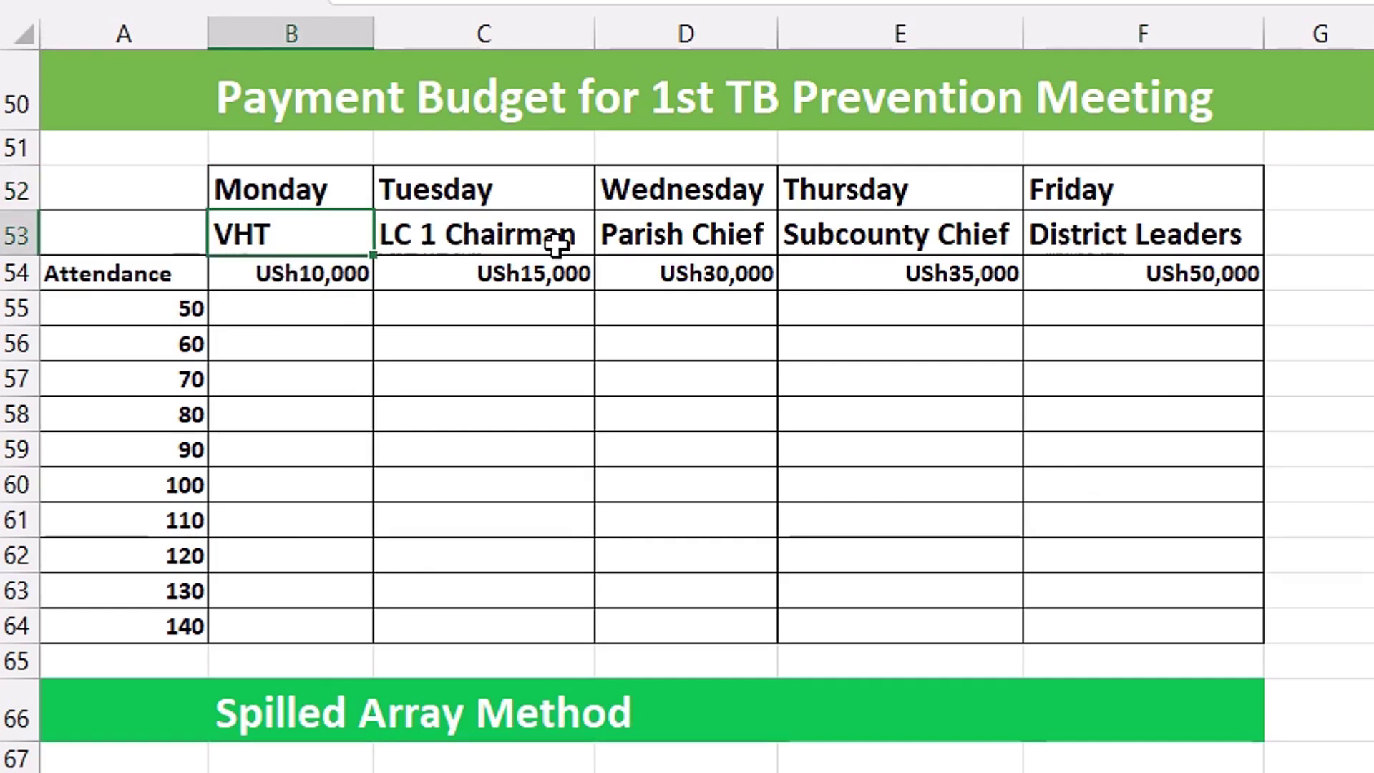
click(555, 244)
click(710, 233)
click(285, 238)
click(491, 233)
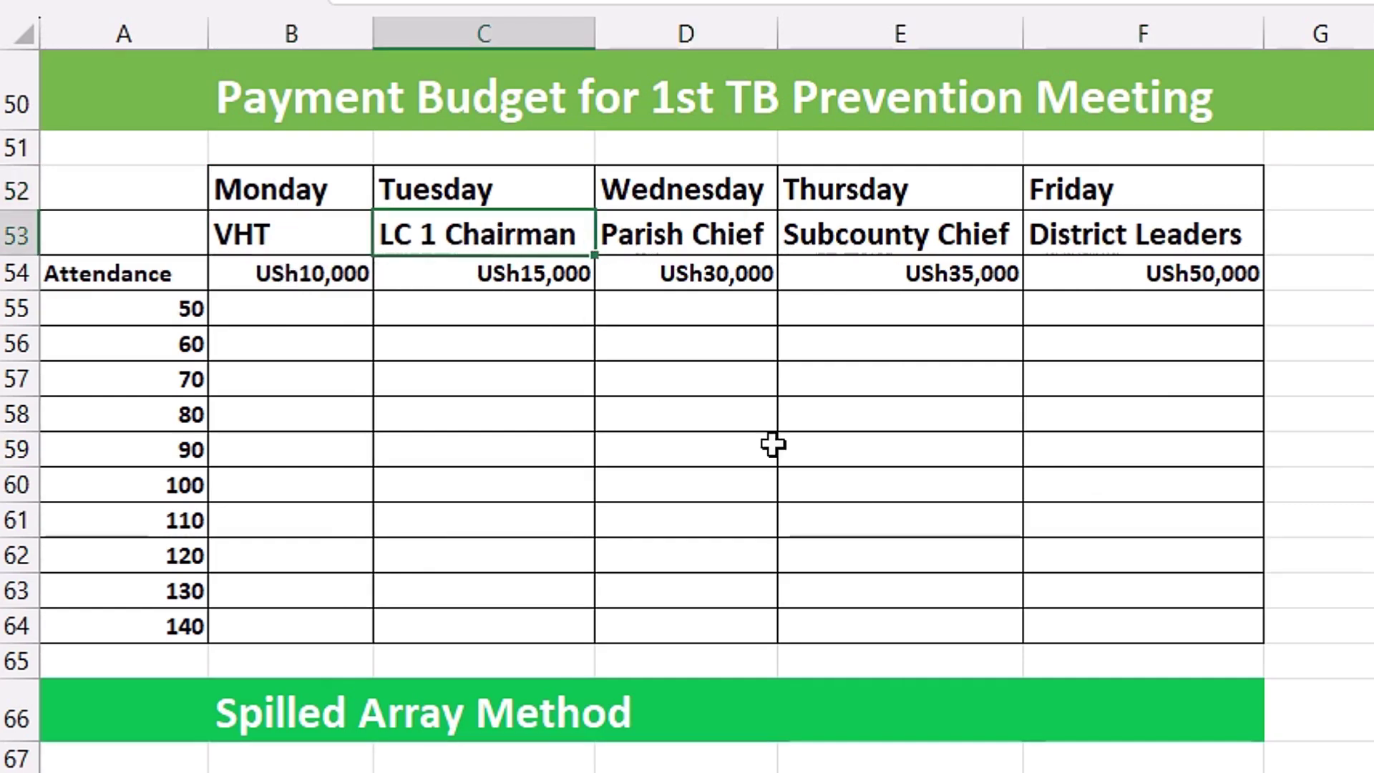
Examine the District Leaders heading, the payment rates in row 54 and the attendance figures in A55:A64
click(1126, 235)
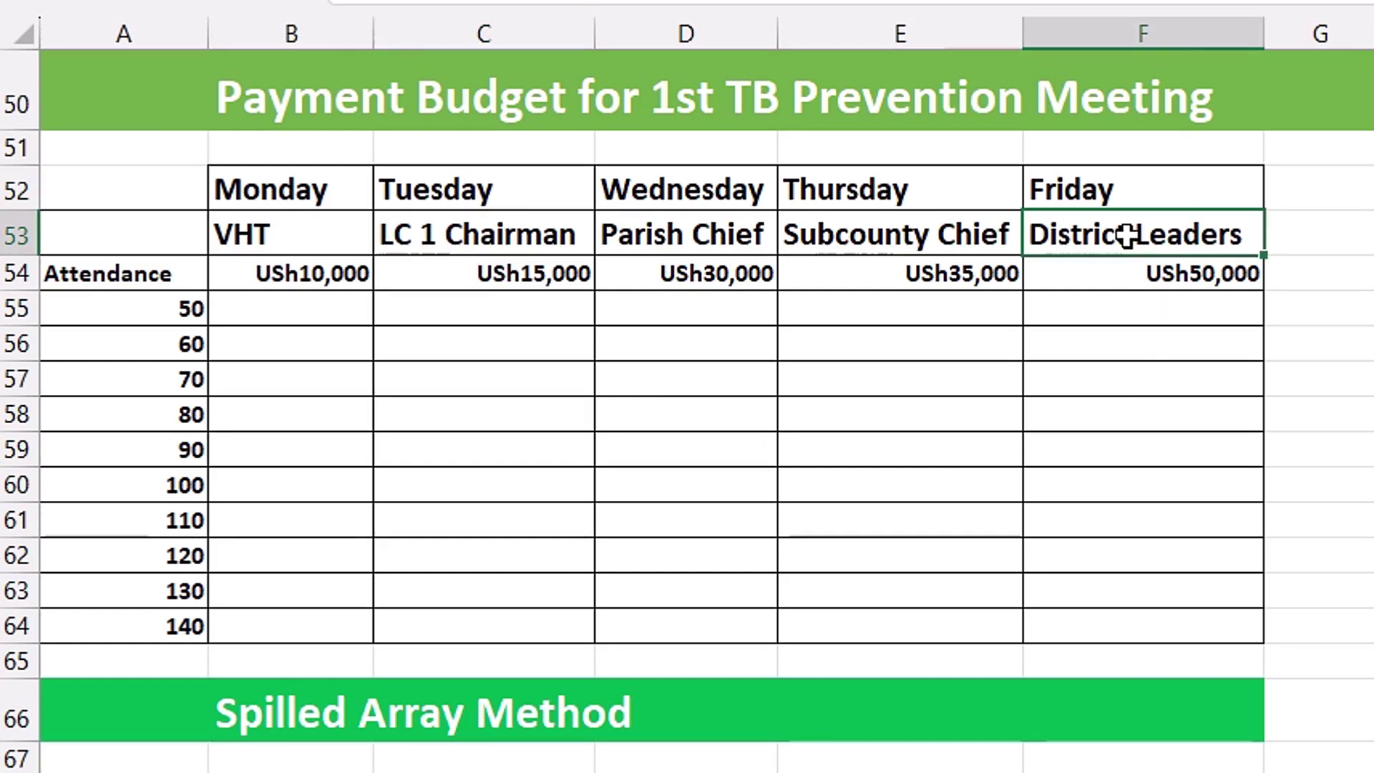
click(325, 272)
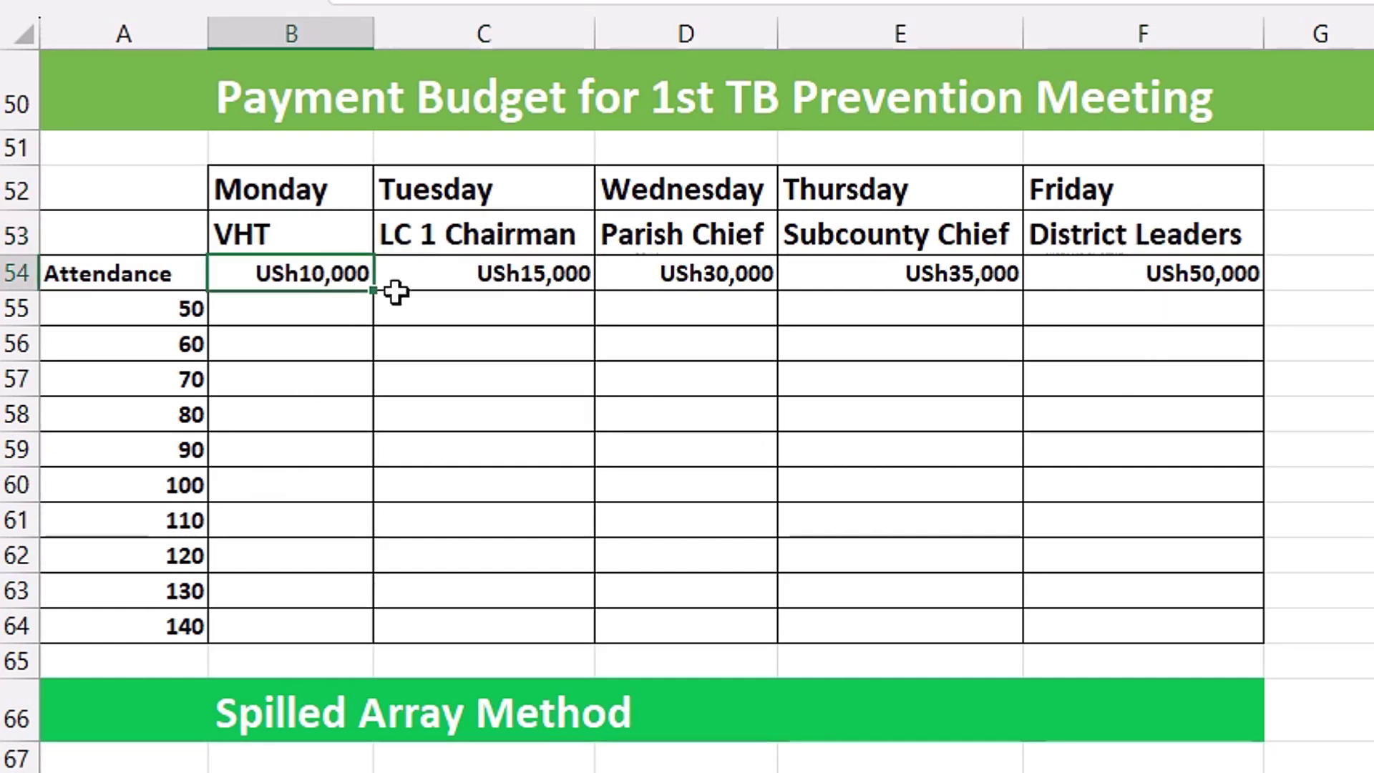
click(491, 273)
click(681, 272)
drag(143, 308, 129, 619)
key(shift+Up)
key(shift+Up)
key(shift+Up)
key(shift+Up)
key(shift+Up)
key(shift+Up)
key(shift+Up)
click(164, 308)
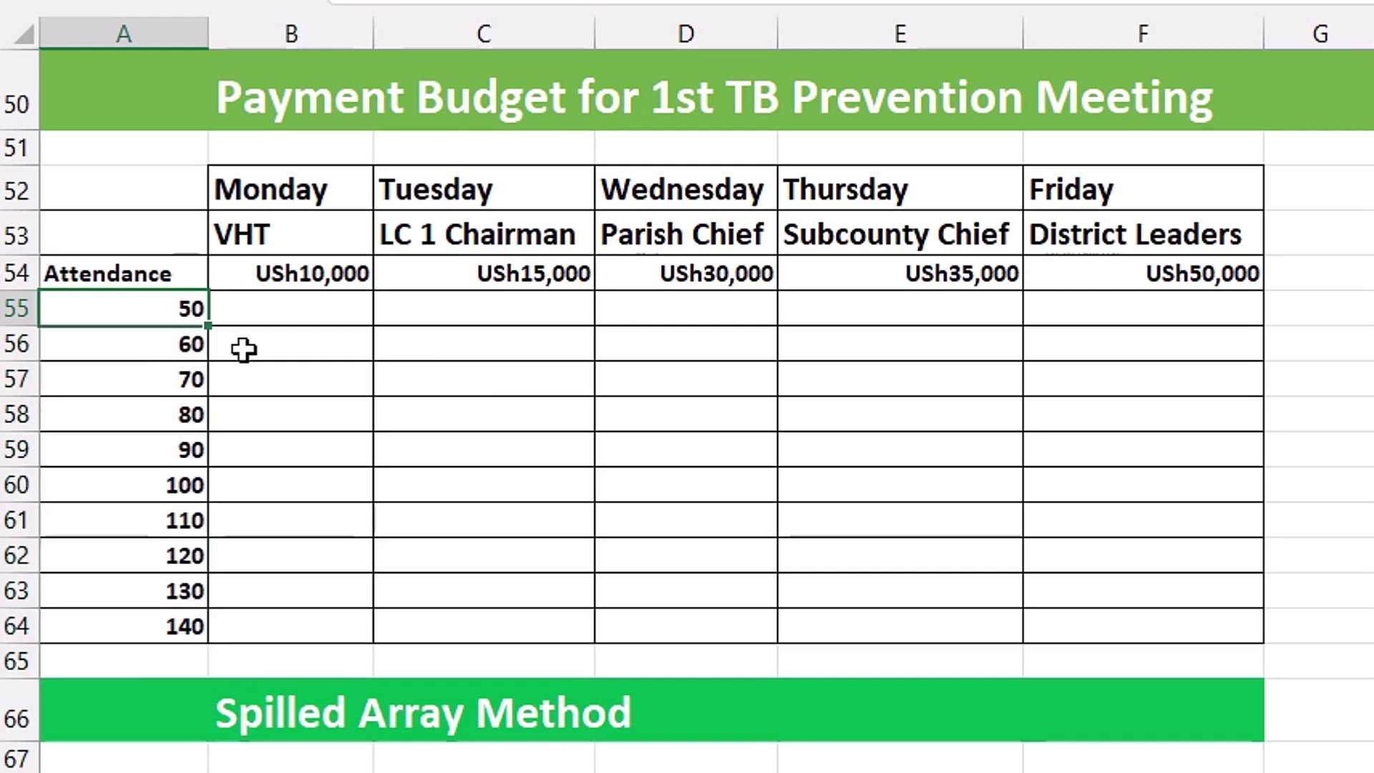
Enter the mixed-reference formula =B$54*$A55 in B55 and fill it across the budget table through F64
key(Right)
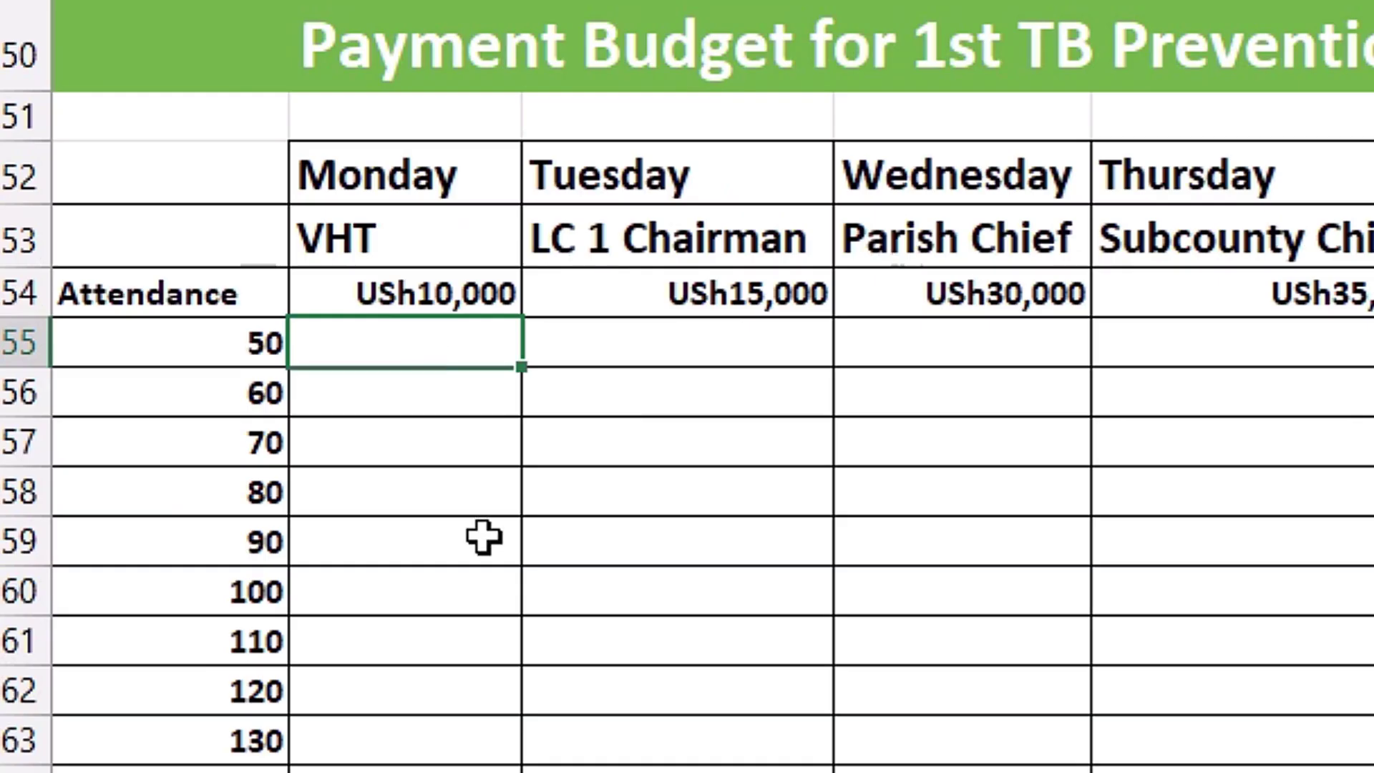
text(=)
key(Up)
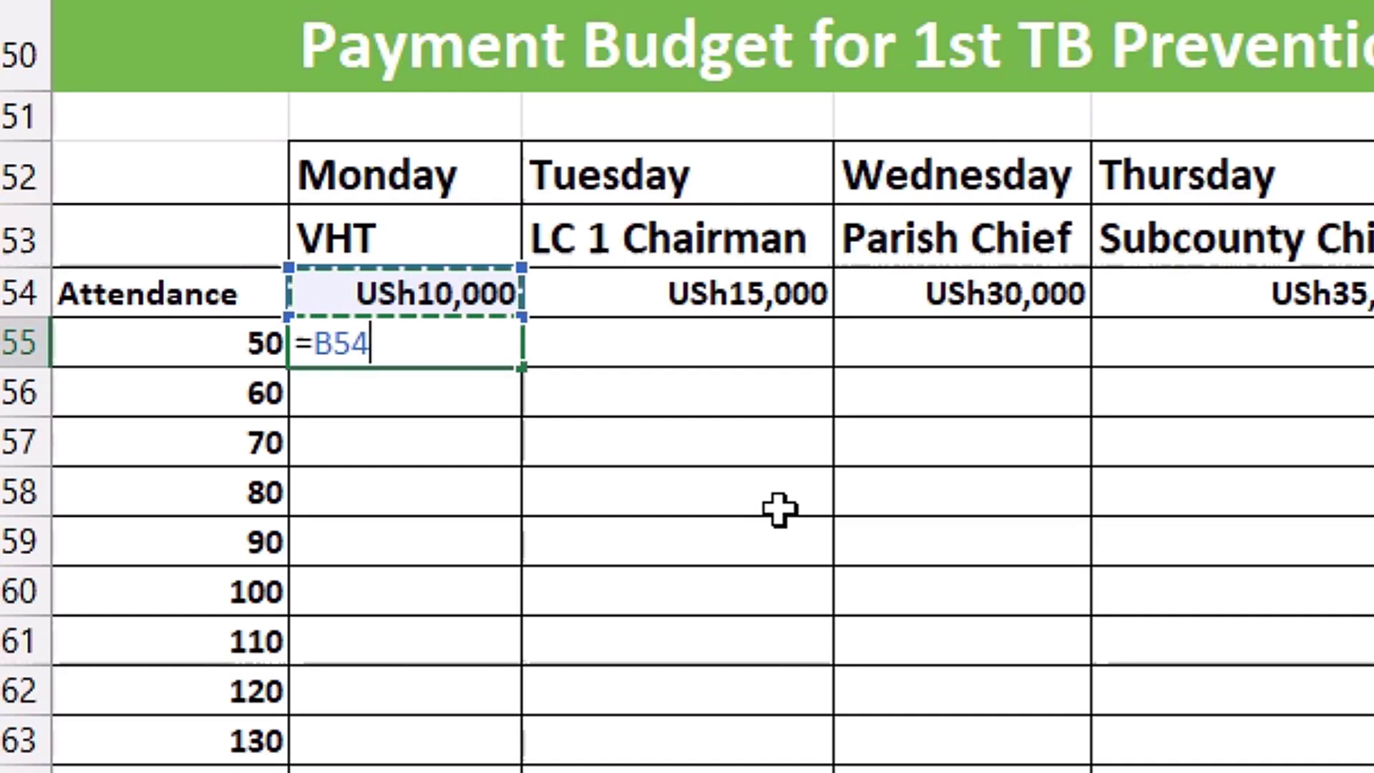
key(F4)
key(F4)
text(*)
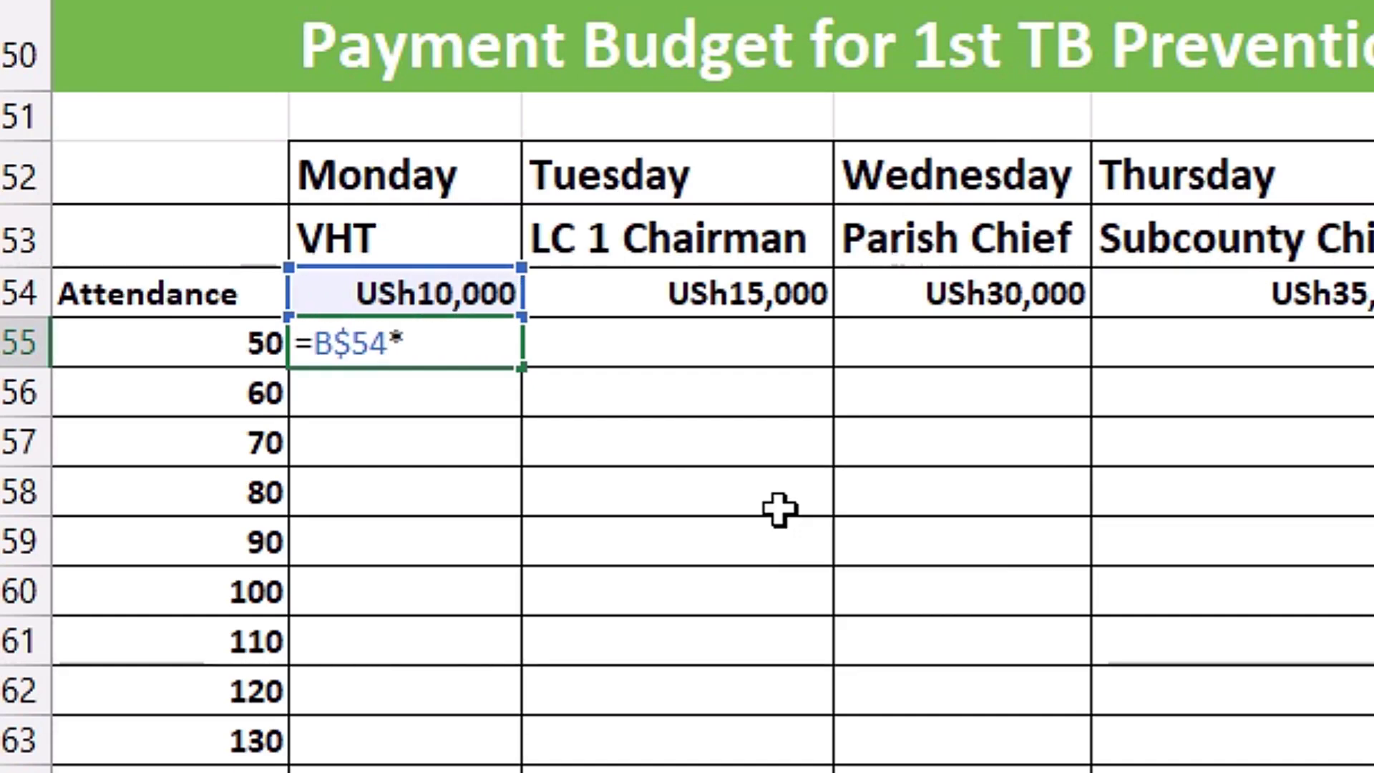
click(182, 352)
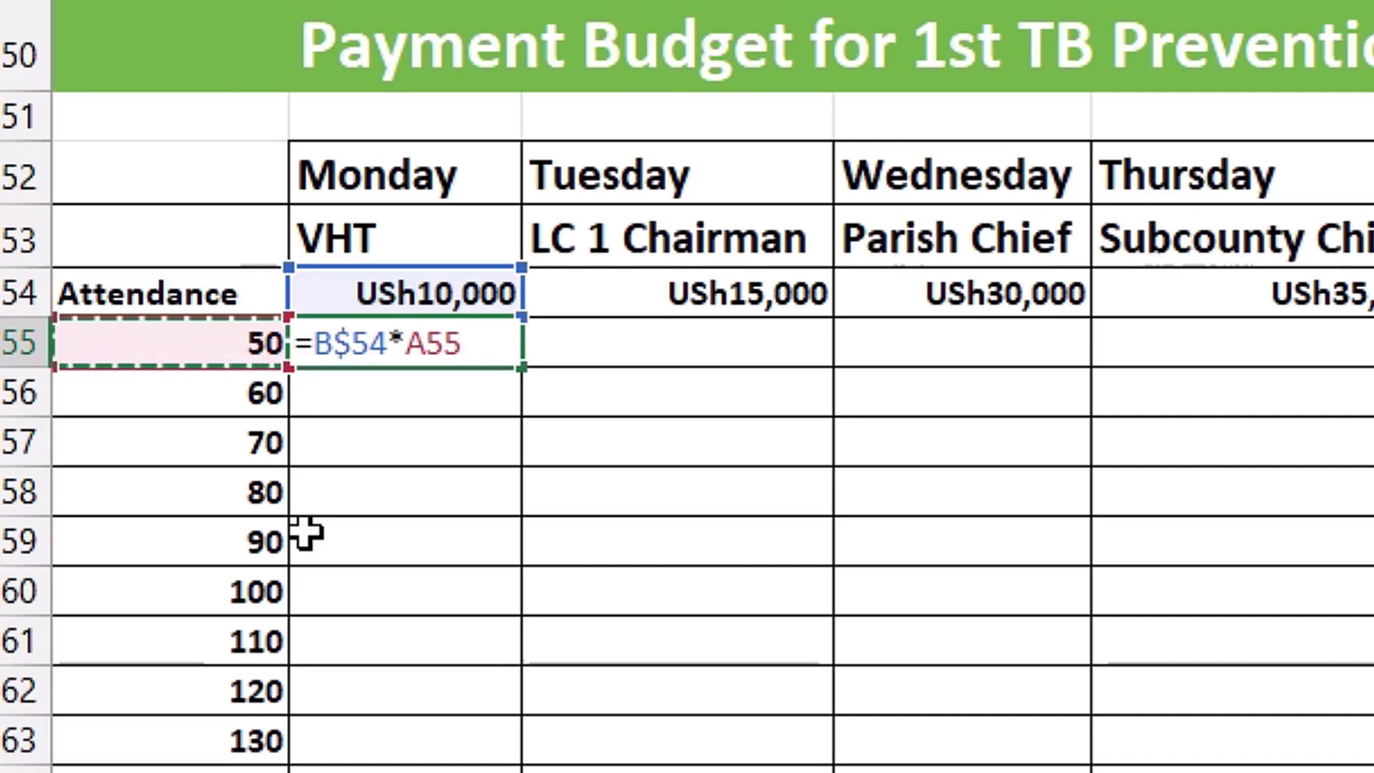
key(F4)
key(F4)
key(F4)
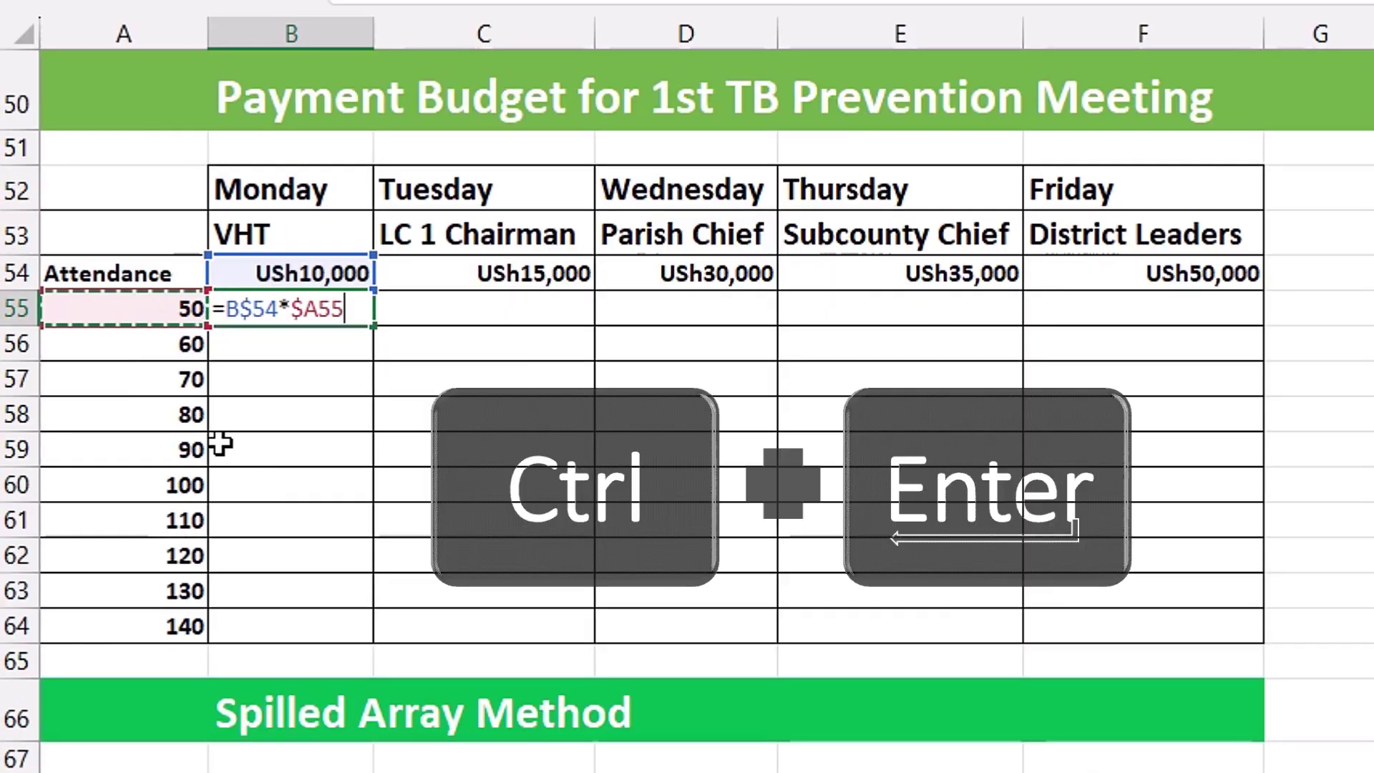
key(ctrl+Return)
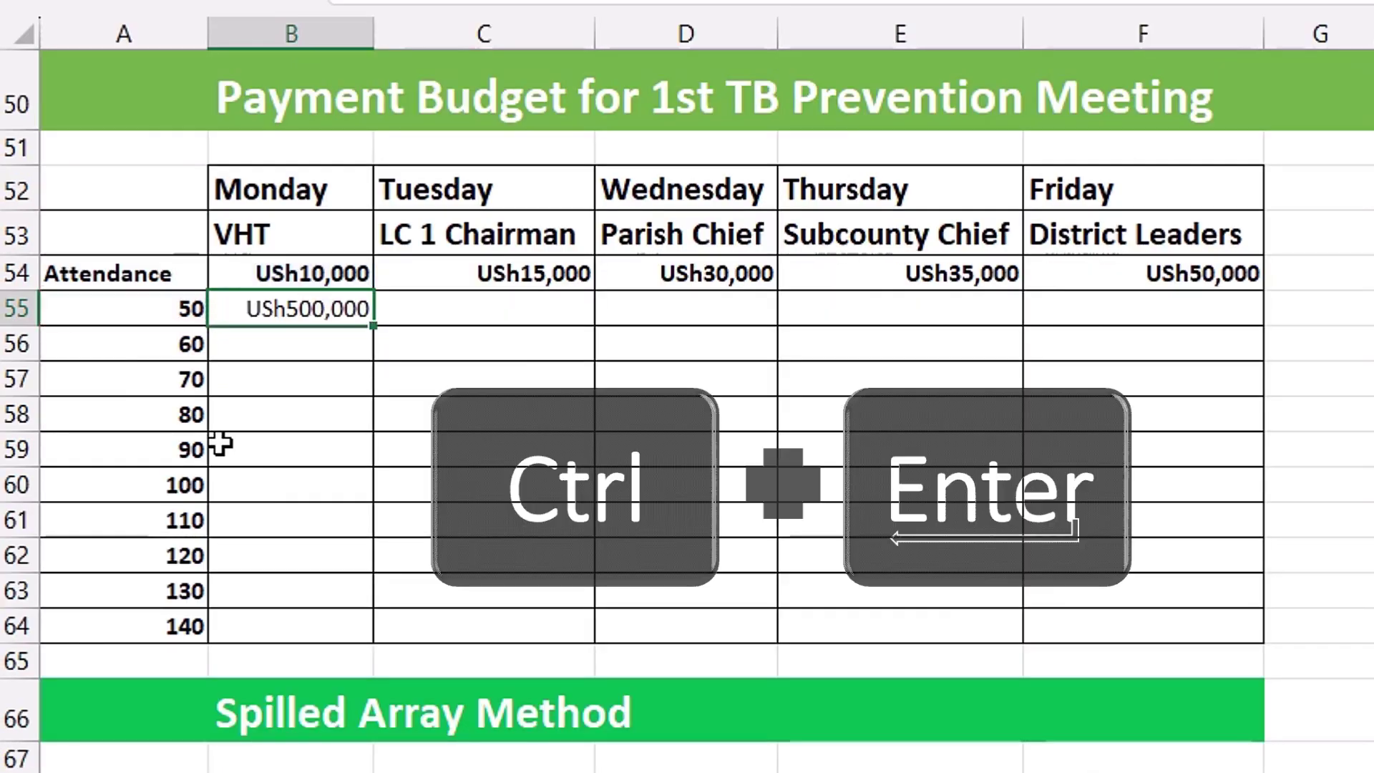
drag(372, 320, 1216, 633)
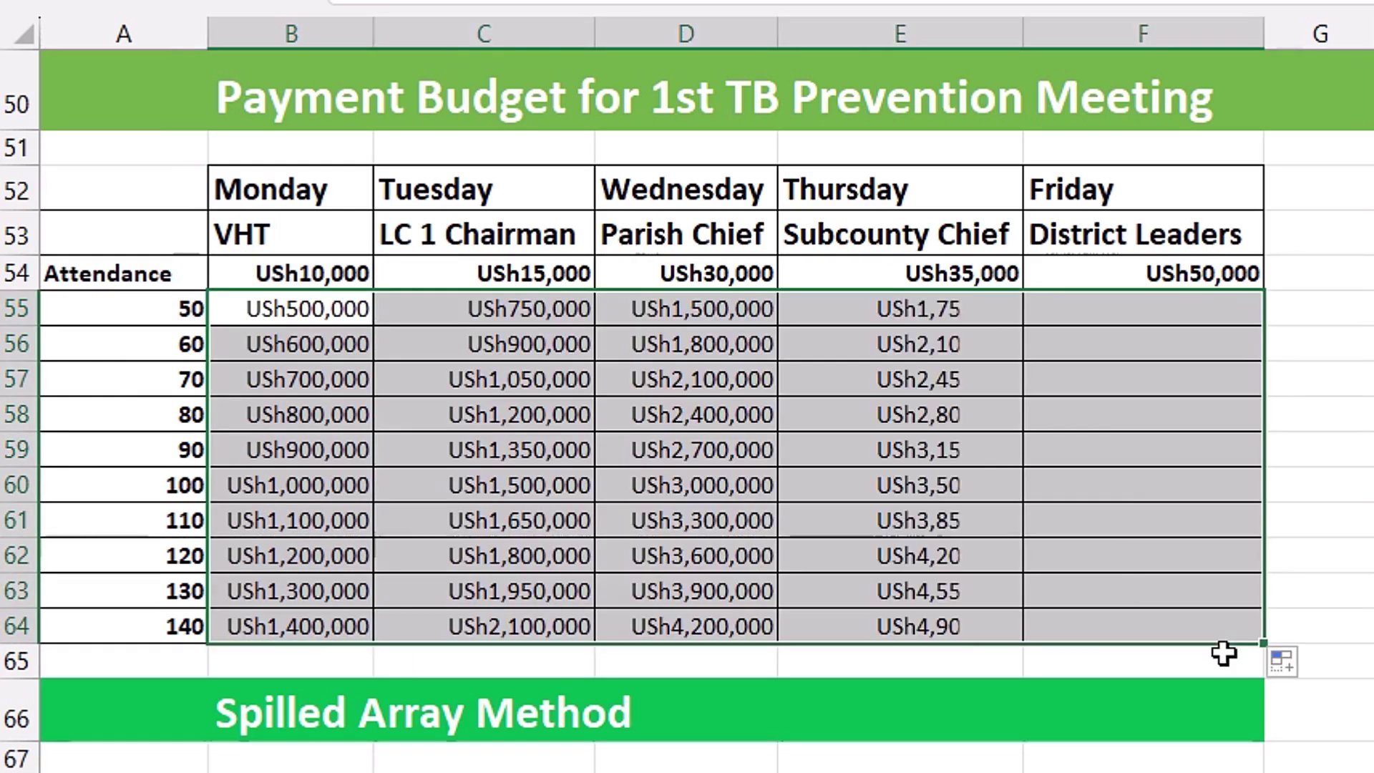
Inspect the references used by the filled formula in F64, leaving the formula as it is
click(1193, 630)
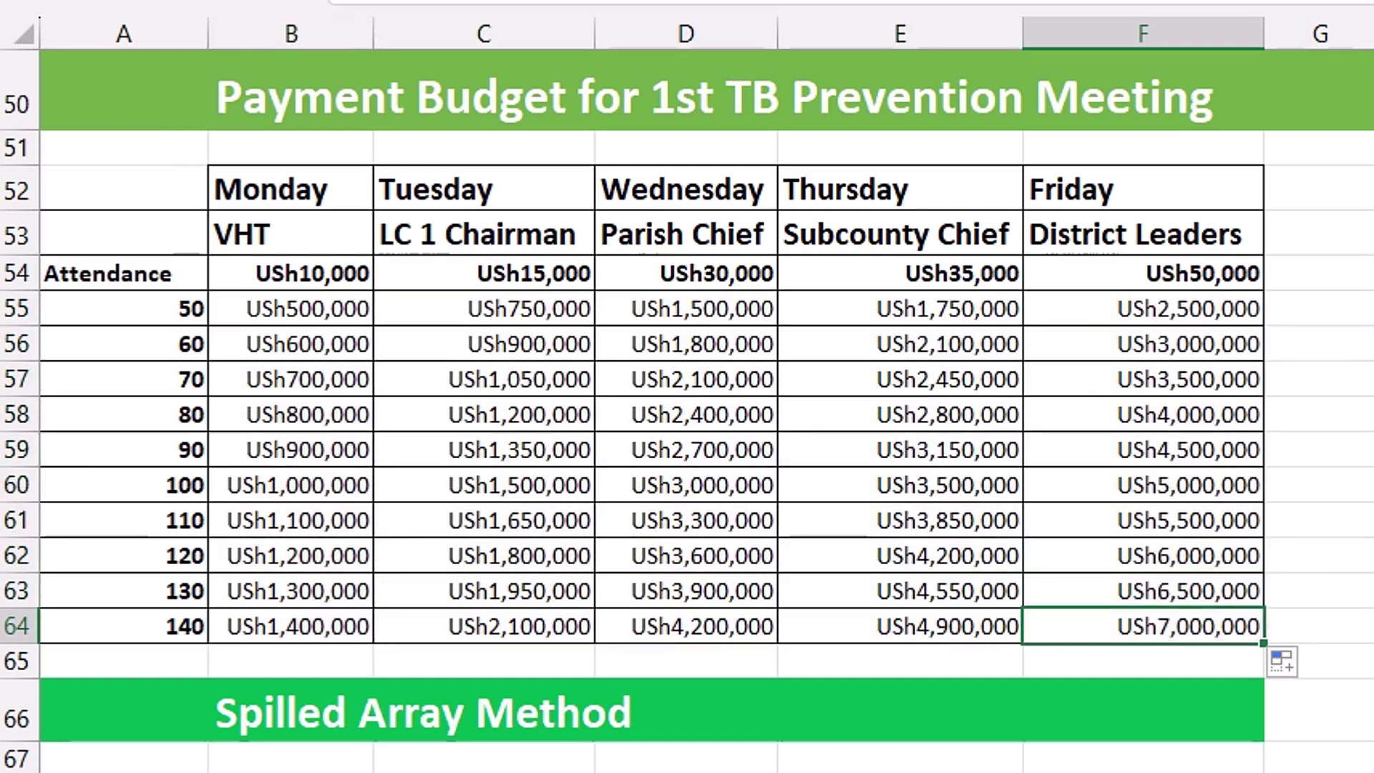
key(F2)
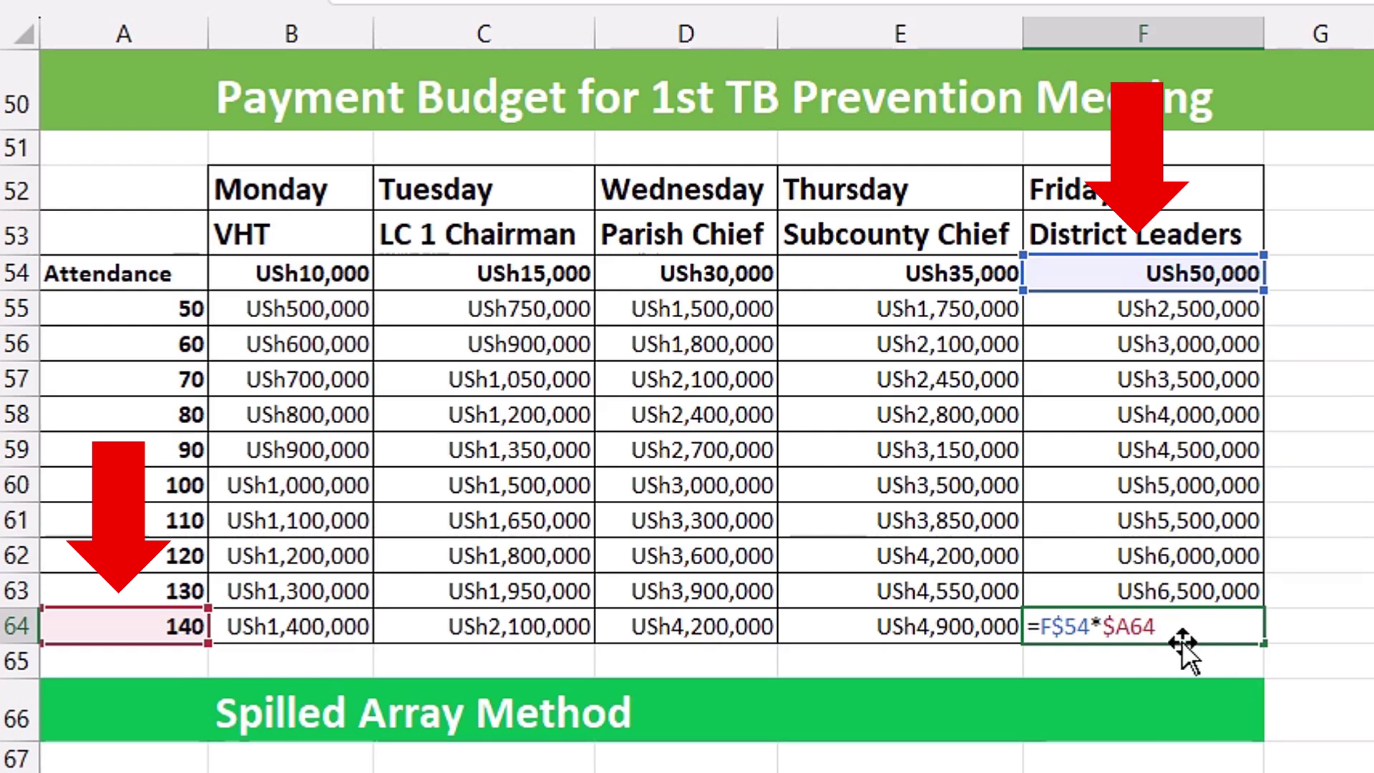
key(Return)
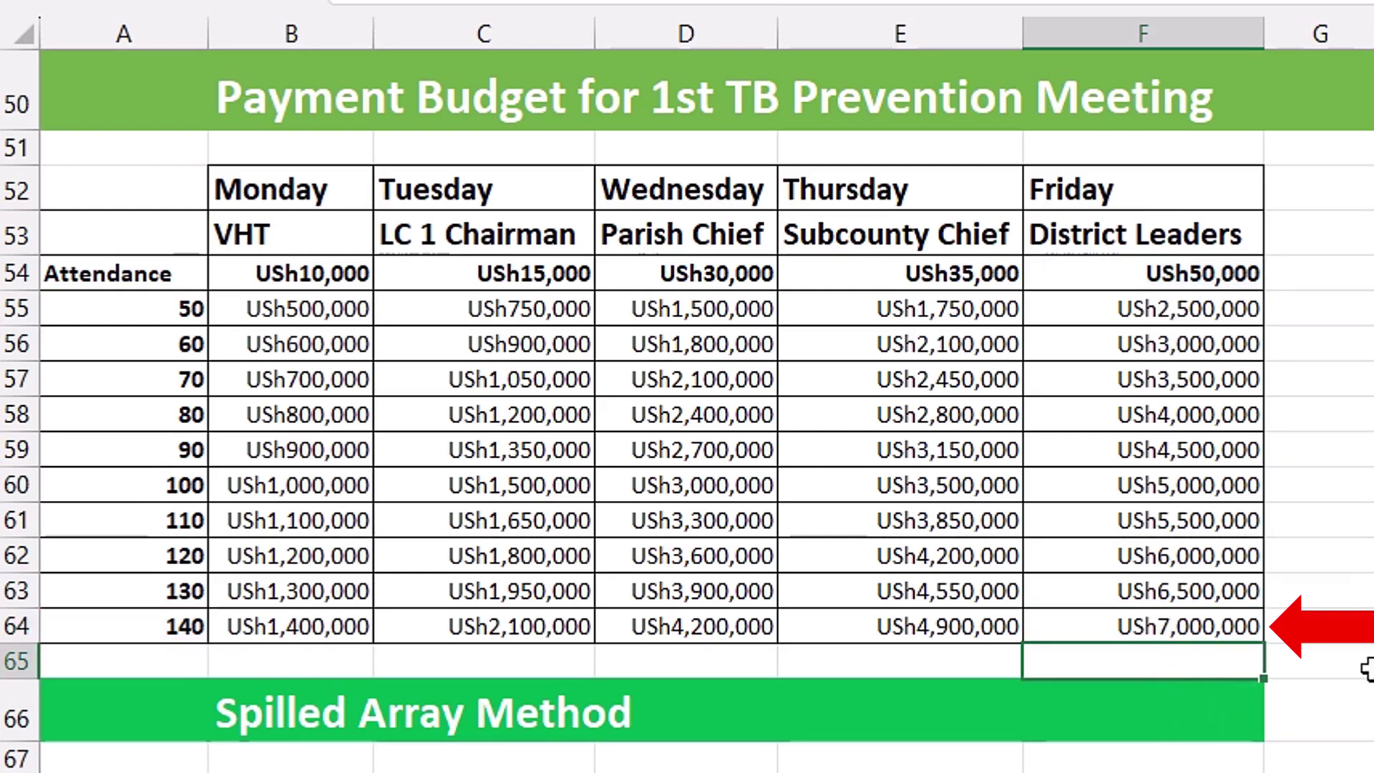
click(1208, 630)
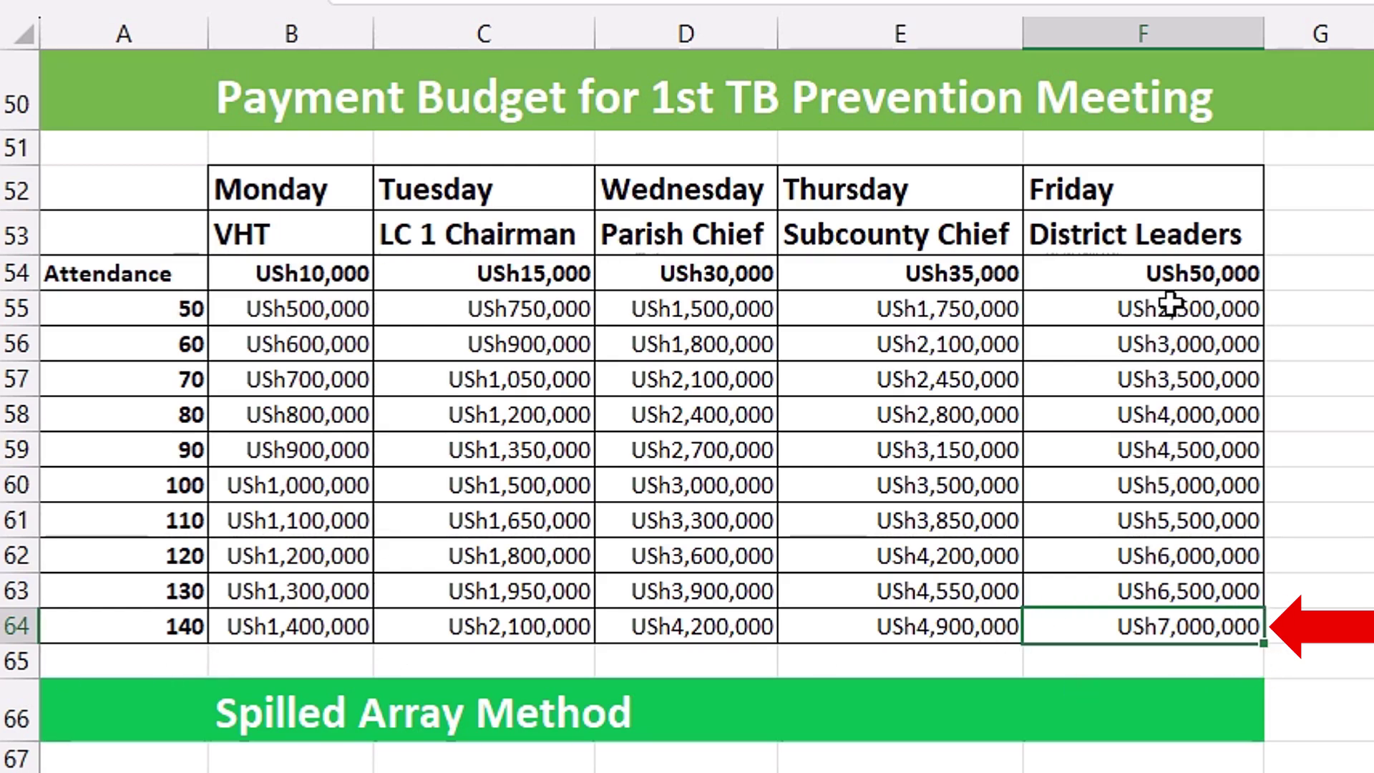
Enter the spilled array formula =A71:A80*B70:F70 in B71 of the Spilled Array Method table
scroll(1171, 304, down, 4)
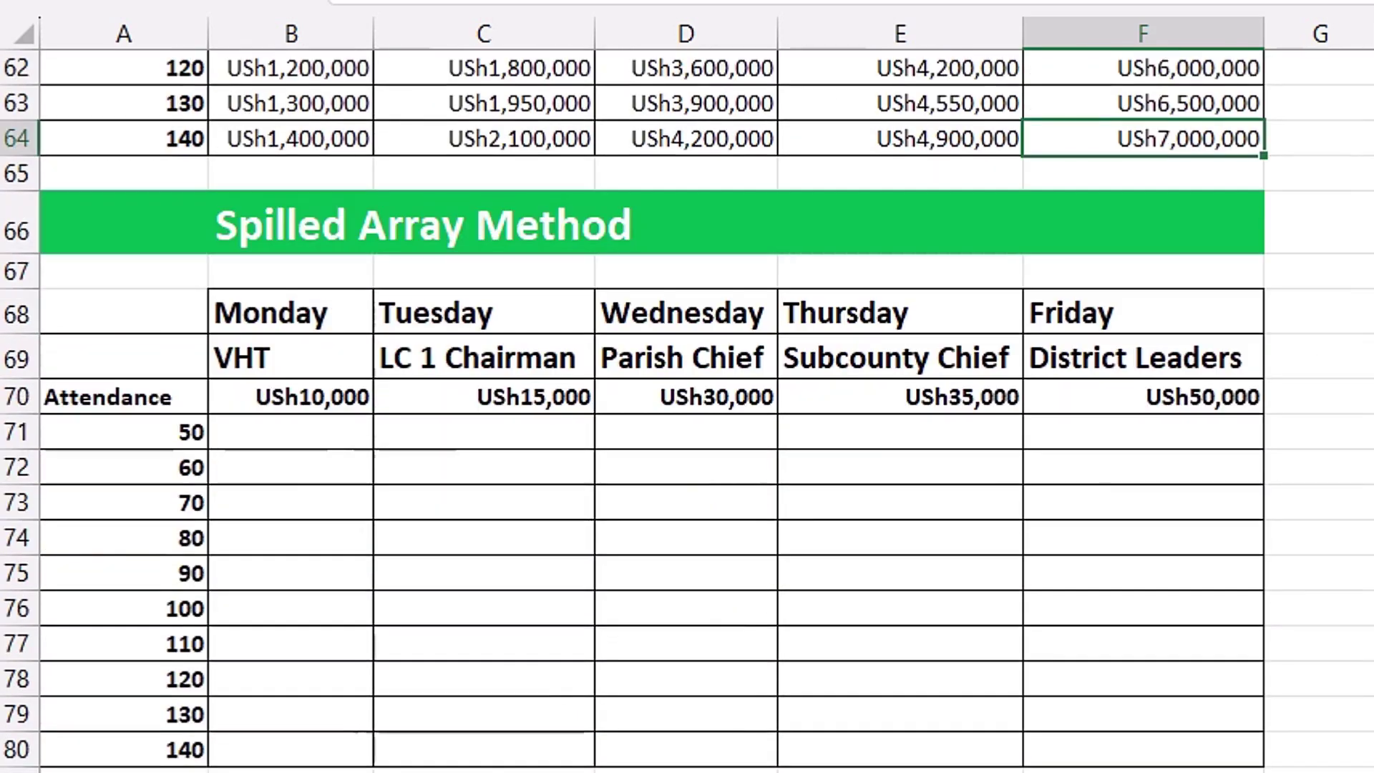
scroll(686, 429, down, 1)
click(290, 397)
text(=)
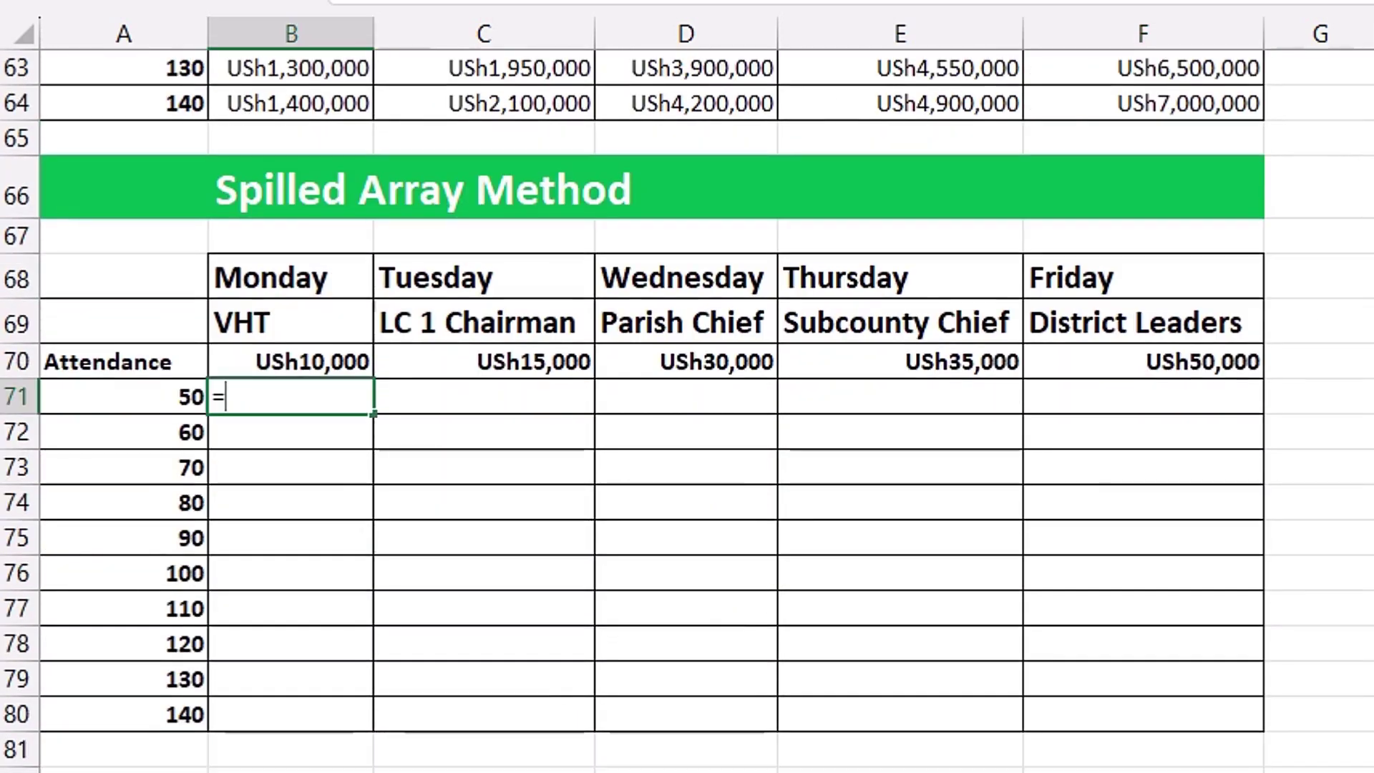
drag(118, 398, 122, 723)
text(*)
drag(290, 362, 1156, 363)
key(ctrl+Return)
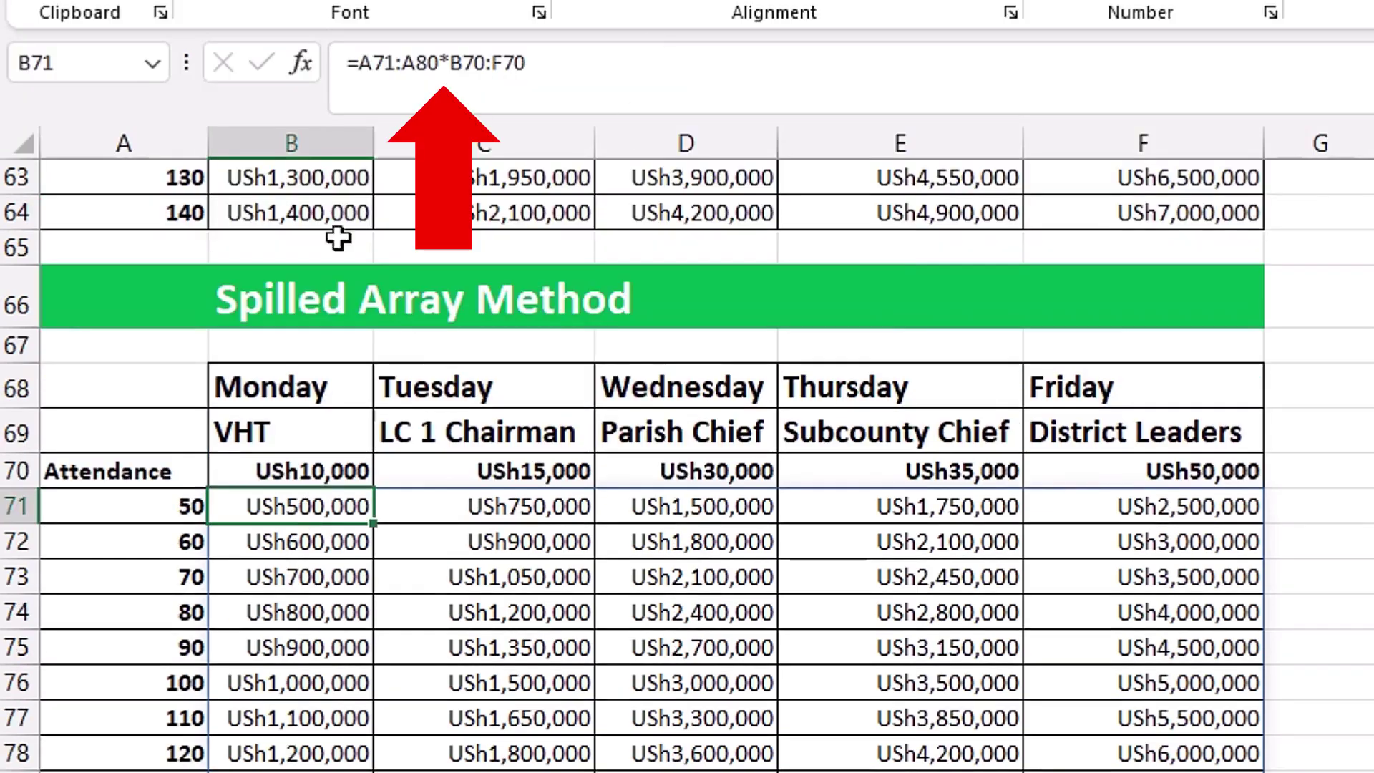
Check the spilled formula in D73 and try to clear the individual spilled cell E75
click(735, 570)
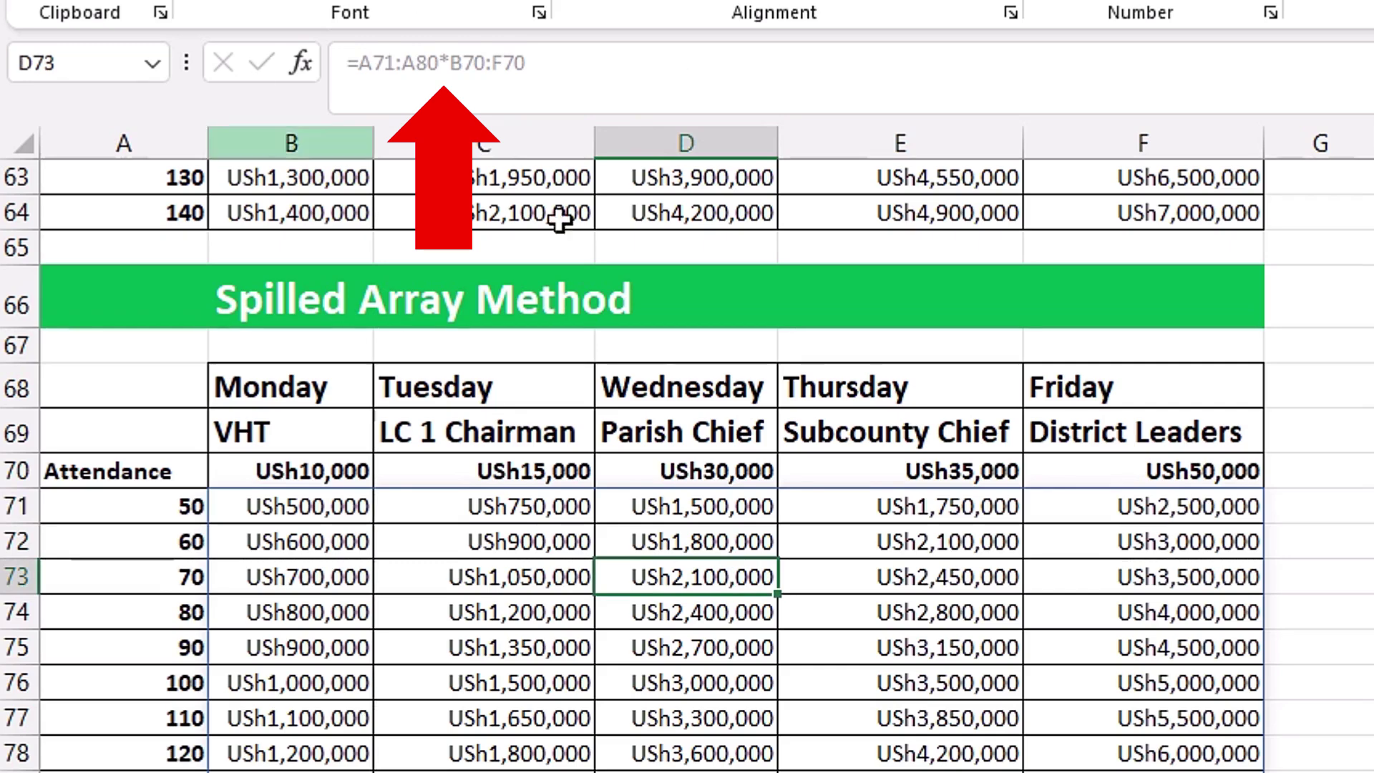
click(903, 641)
key(BackSpace)
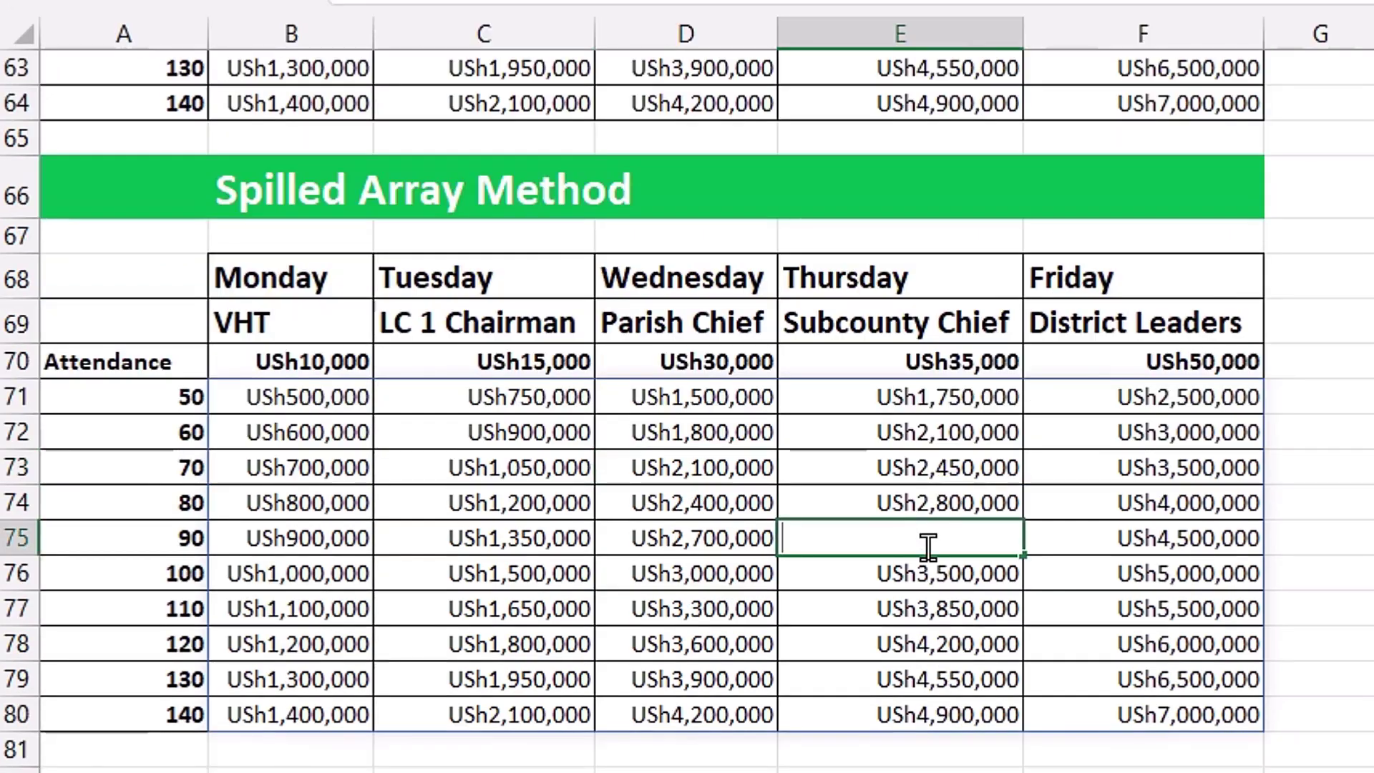
Inspect the attendance and rate ranges referenced by the array formula in B71, leaving it as it is
double_click(311, 395)
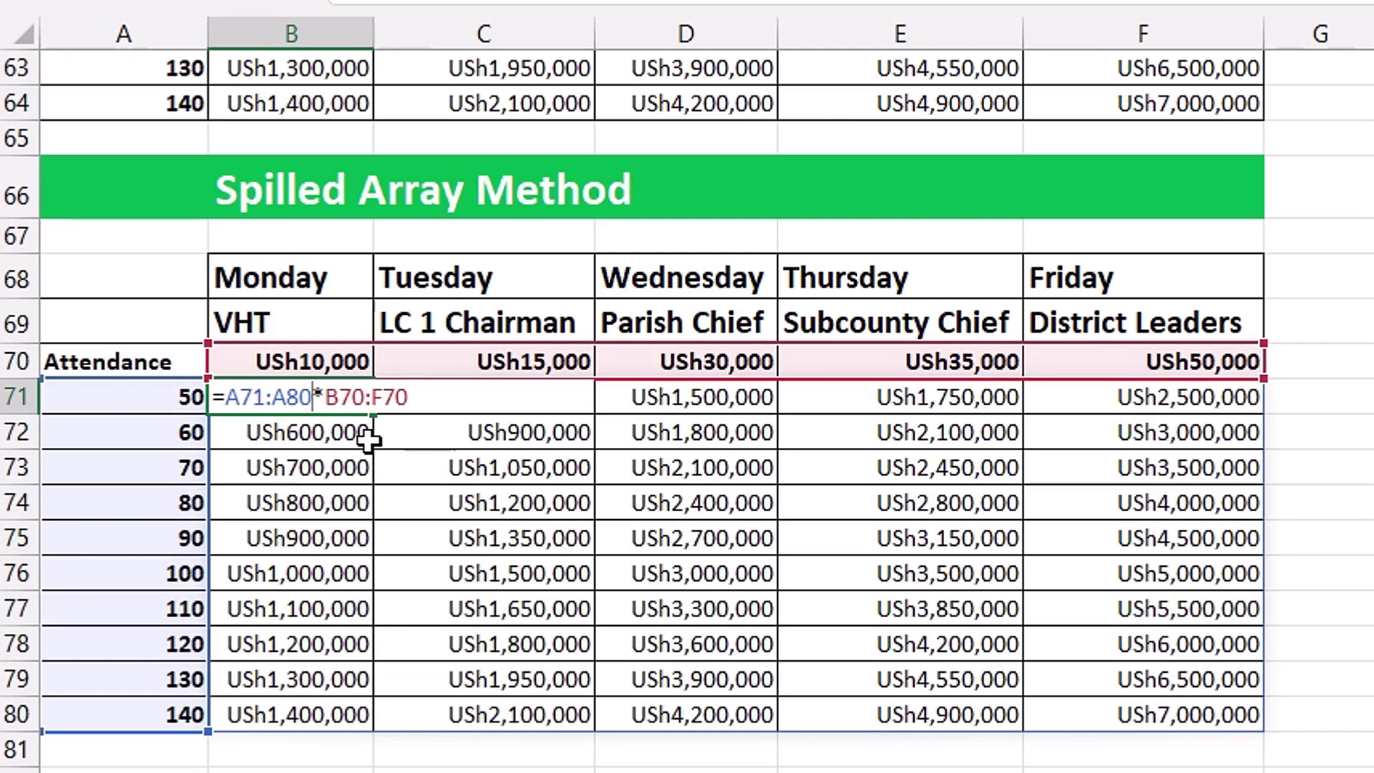
key(Return)
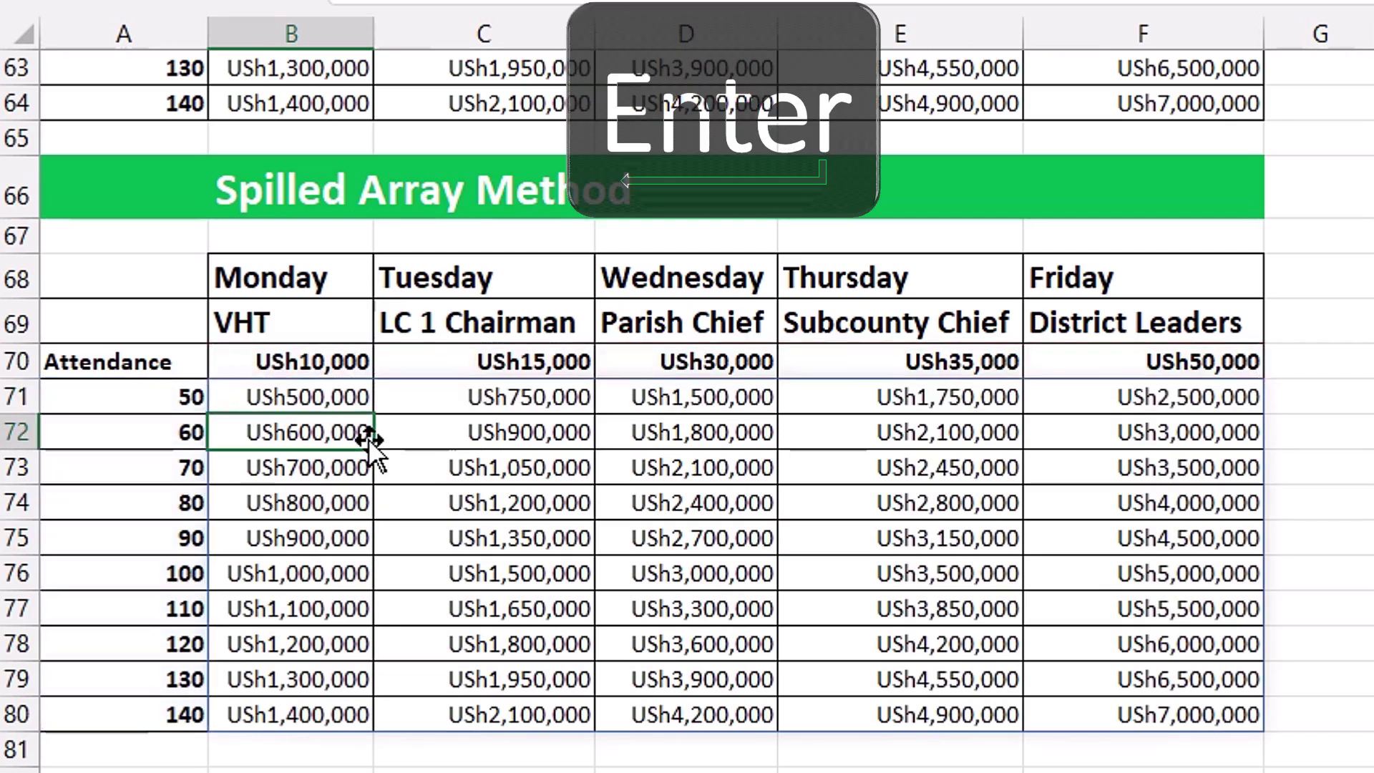